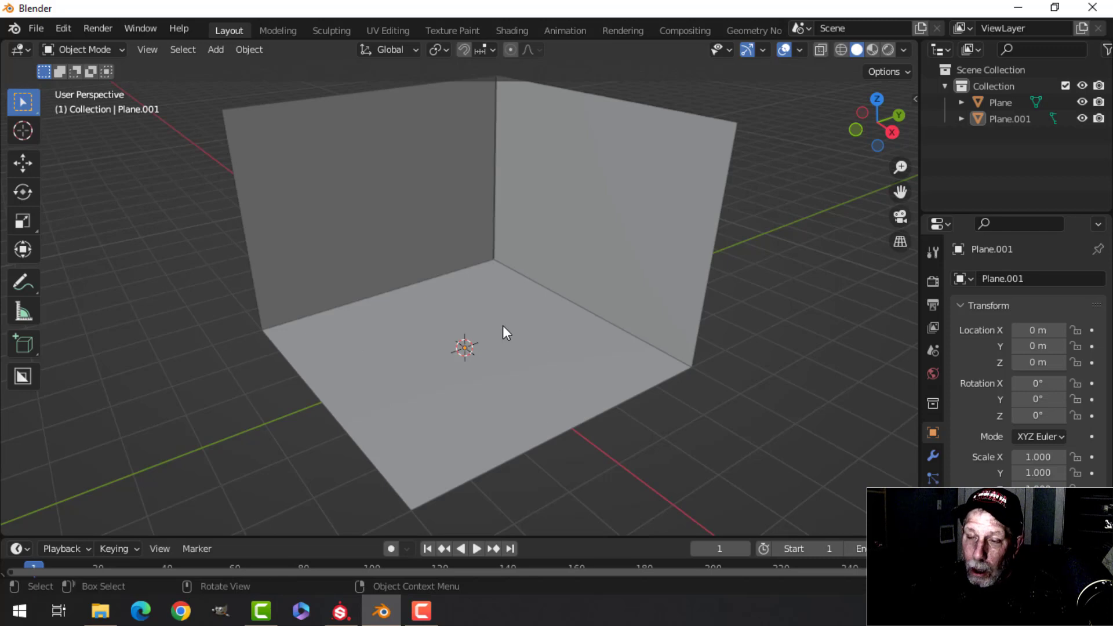
# Step: Switch from the Blender room to the LEAVES ZEROBIO folder and select the first leaf photo
pyautogui.keyDown('shift'); pyautogui.moveTo(500, 319); pyautogui.dragTo(506, 321, button='middle'); pyautogui.keyUp('shift')
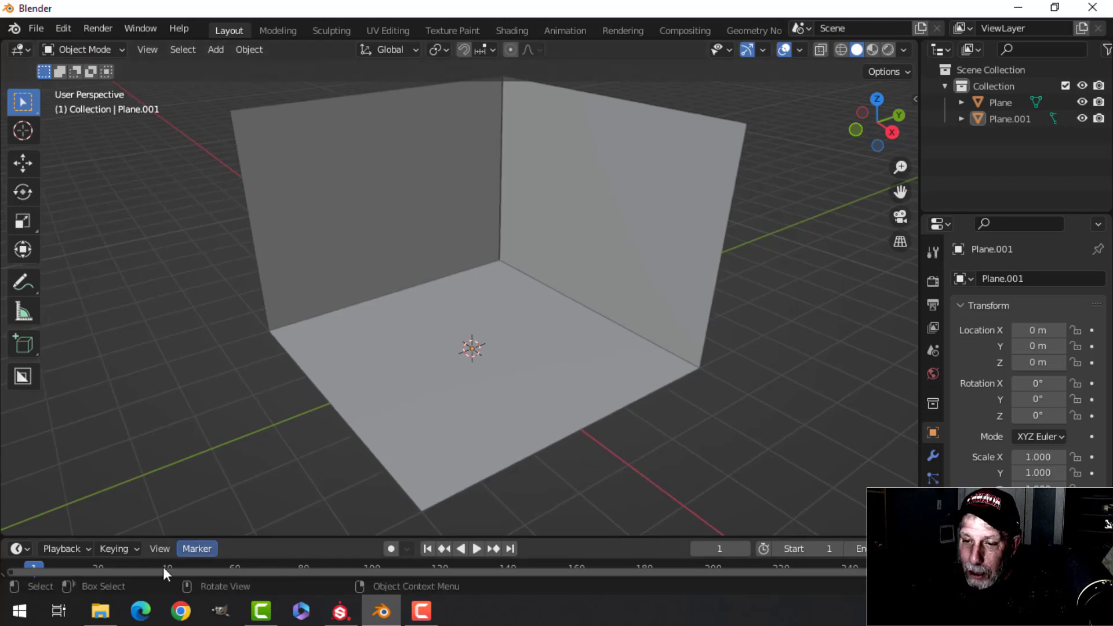
pyautogui.click(101, 612)
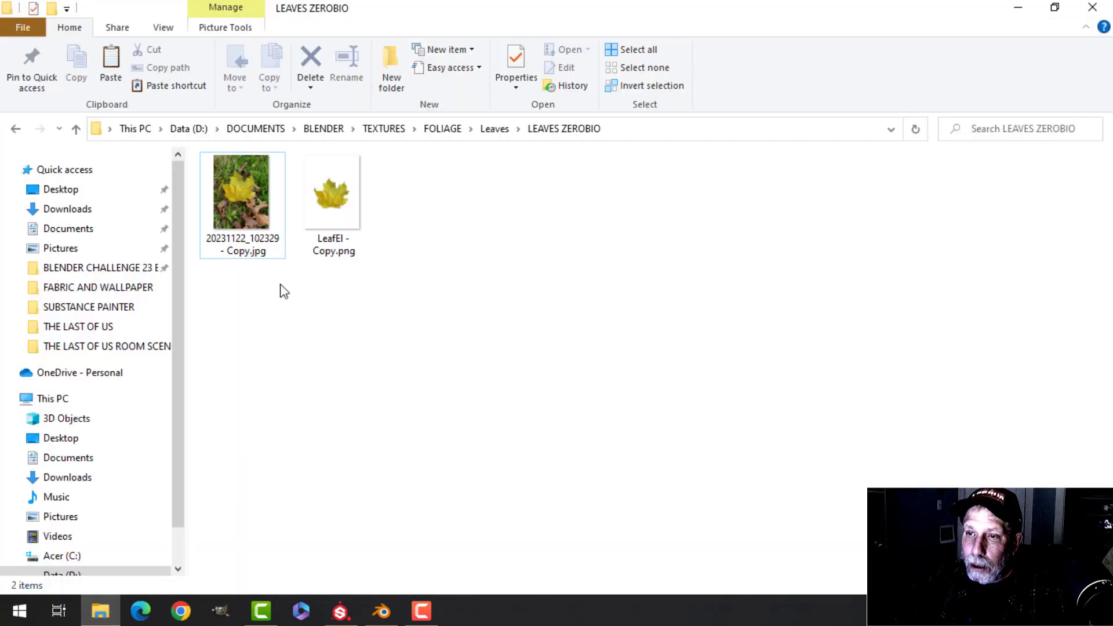
pyautogui.click(244, 197)
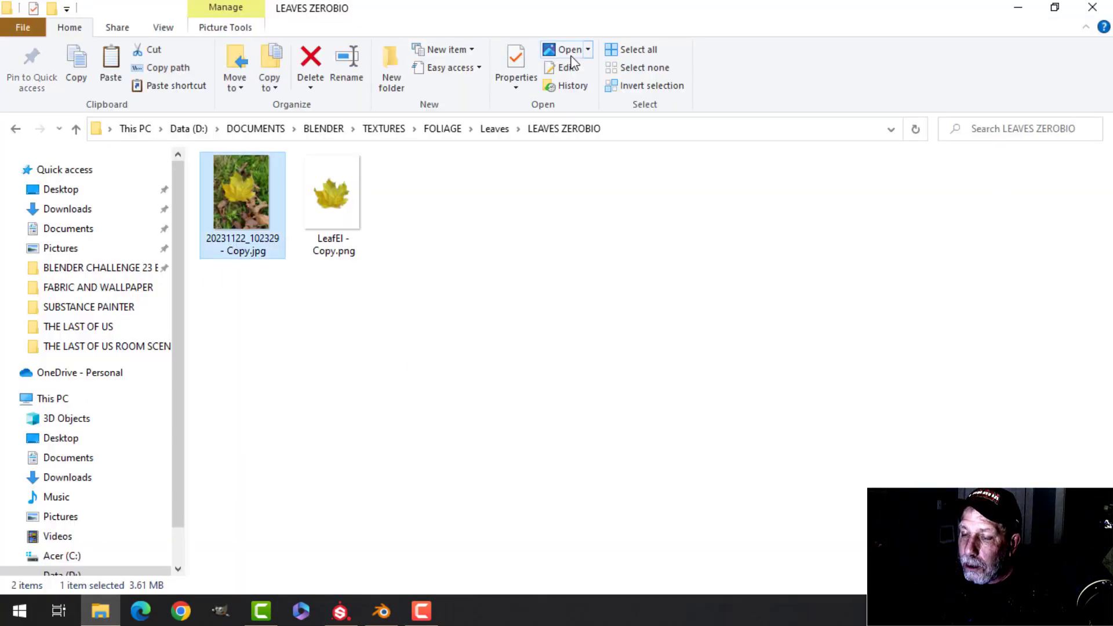
# Step: View the leaf photo and the cut-out LeafEl - Copy.png in Photos, then return to Blender
pyautogui.click(570, 52)
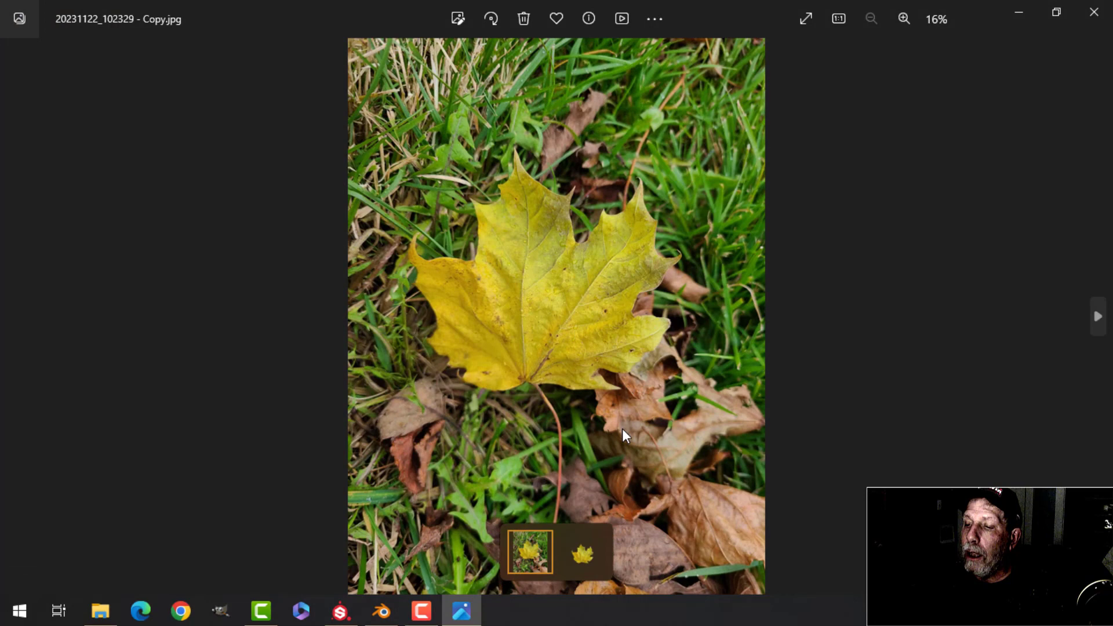
pyautogui.scroll(2, 583, 383)
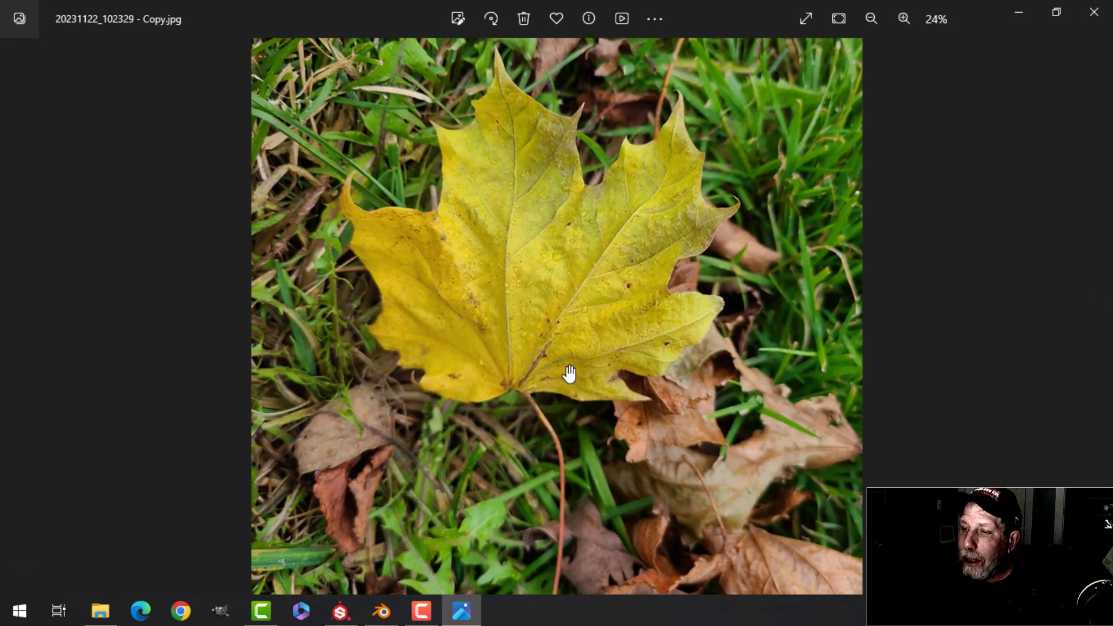
pyautogui.scroll(-1, 628, 369)
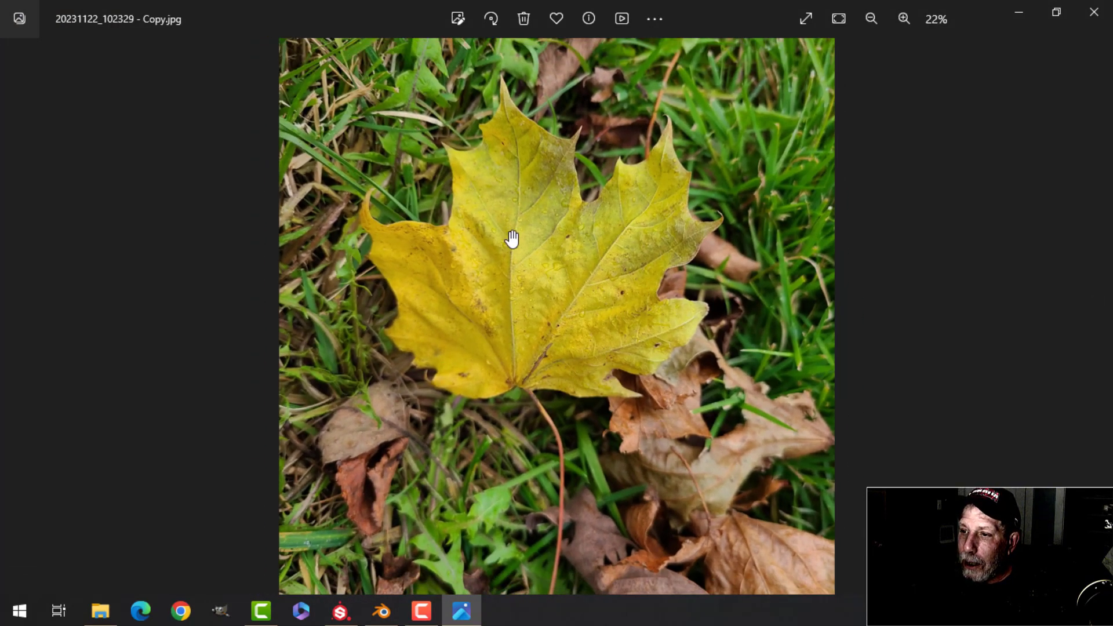
pyautogui.scroll(-2, 540, 279)
pyautogui.scroll(2, 537, 281)
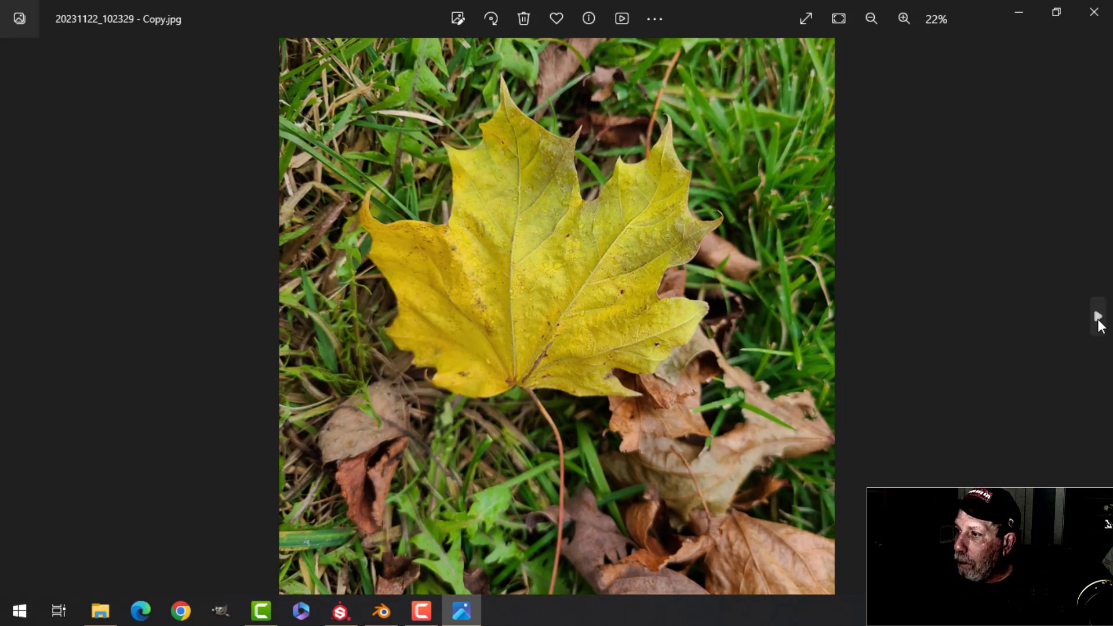
pyautogui.click(1097, 318)
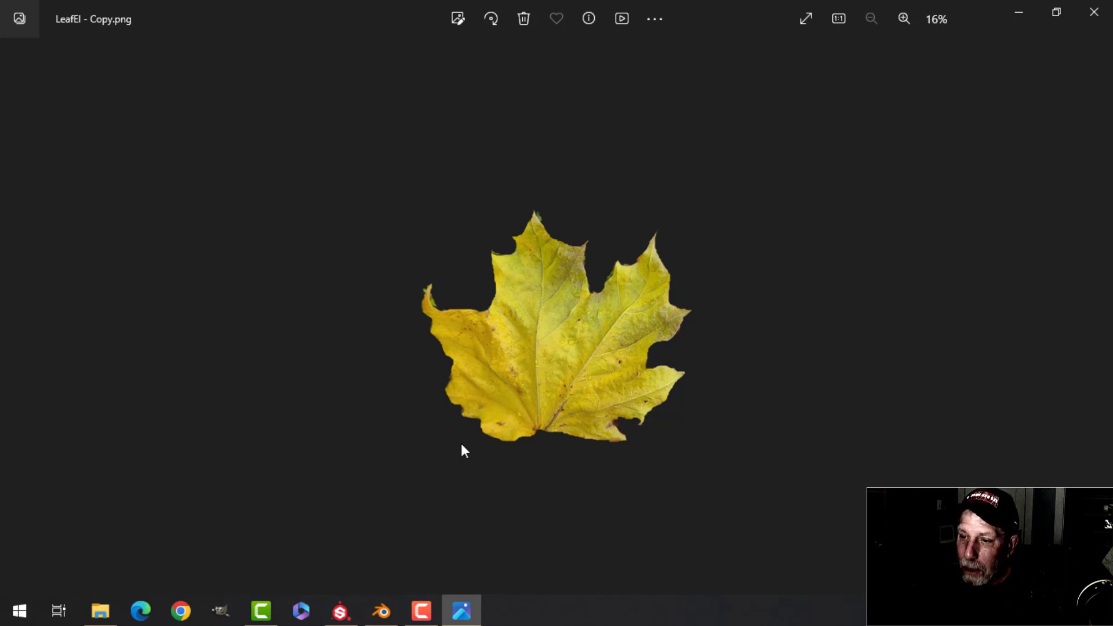
pyautogui.click(382, 618)
pyautogui.moveTo(498, 422); pyautogui.dragTo(513, 354, button='middle')
# Step: Import LeafEl - Copy.png from the LEAVES ZEROBIO folder as an image plane
pyautogui.hotkey('shift', 'a')
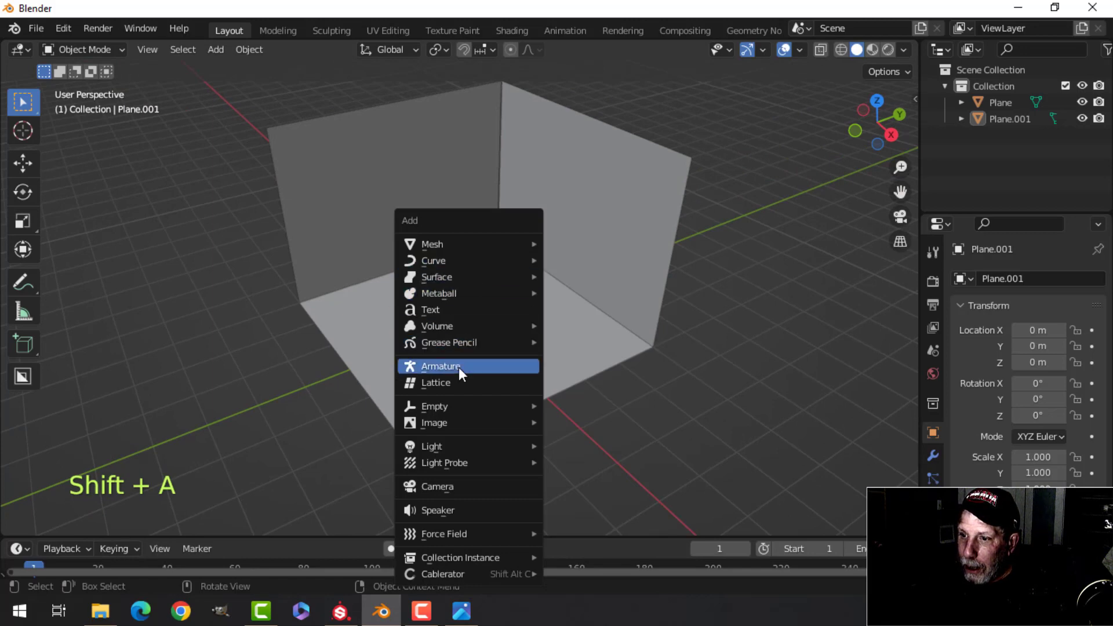
pyautogui.moveTo(454, 420)
pyautogui.click(596, 455)
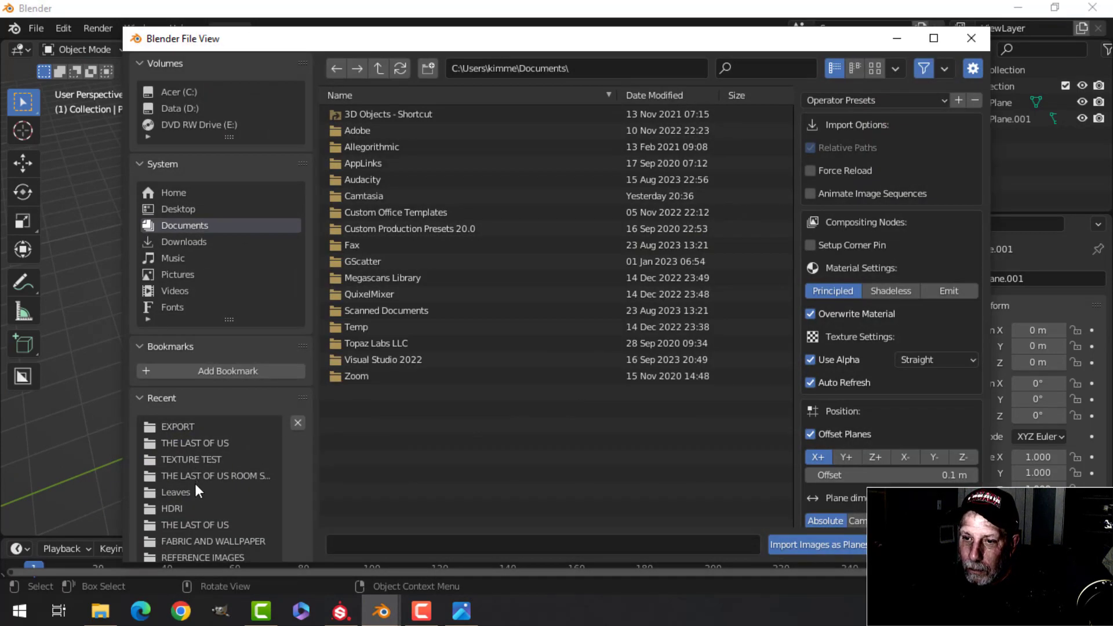
pyautogui.click(176, 494)
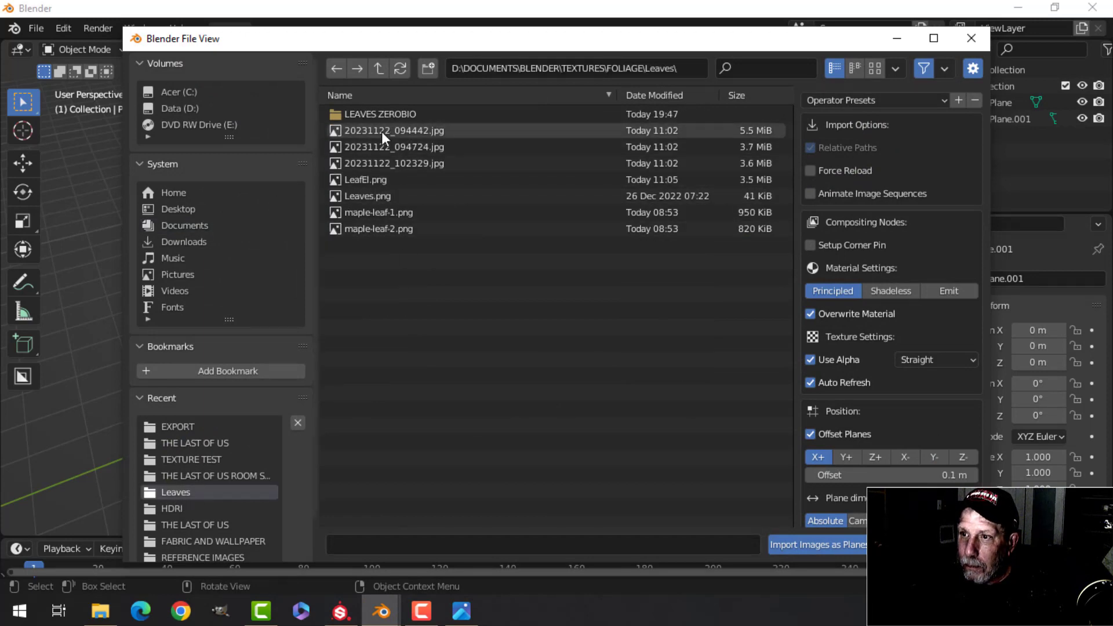
pyautogui.click(383, 114)
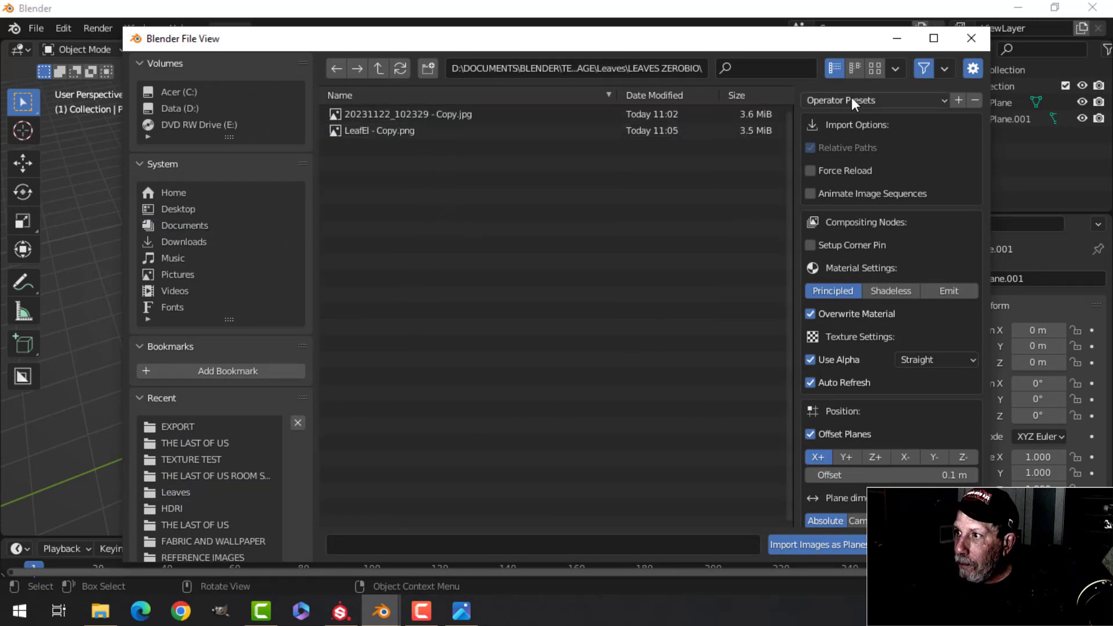
pyautogui.click(876, 69)
pyautogui.click(510, 156)
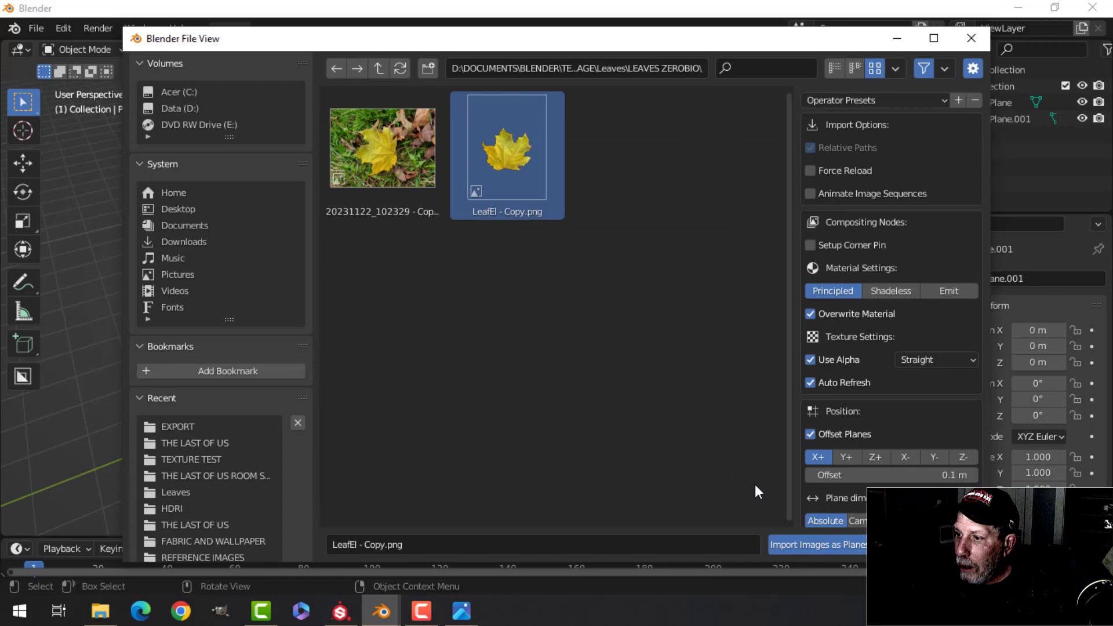
pyautogui.click(798, 545)
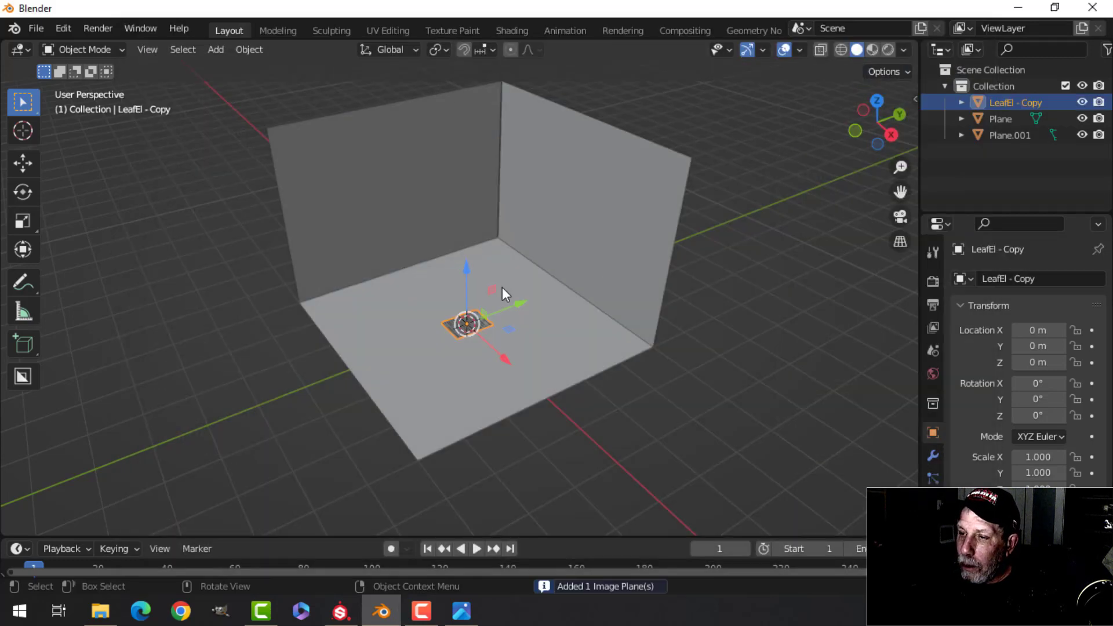
# Step: Raise the leaf plane above the floor and show its texture in material preview
pyautogui.moveTo(460, 268); pyautogui.dragTo(611, 200)
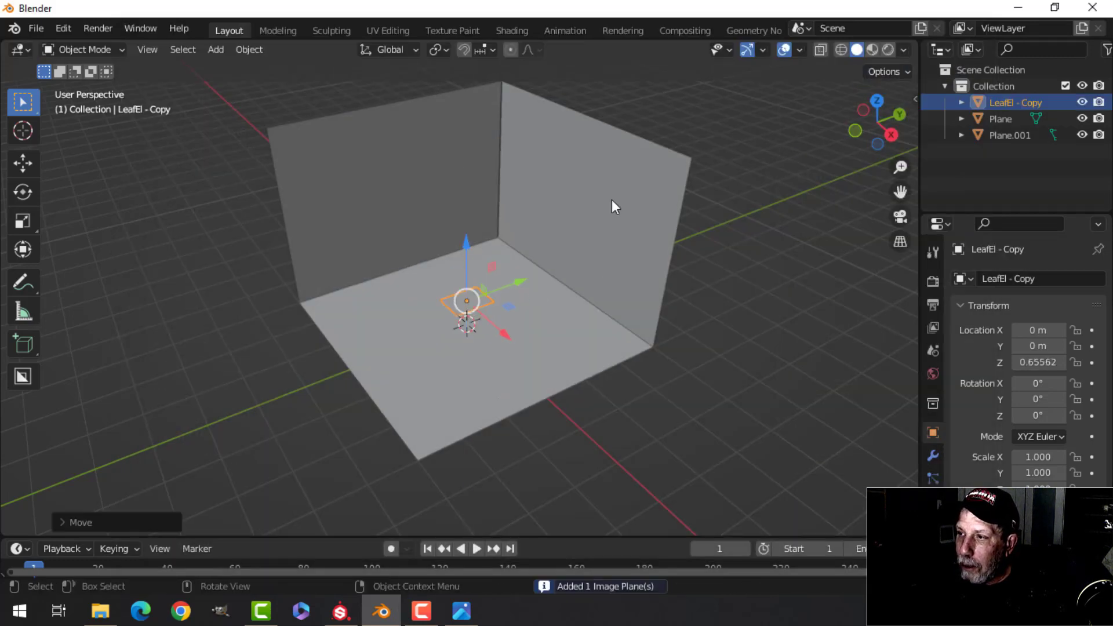
pyautogui.click(869, 50)
pyautogui.scroll(5, 513, 310)
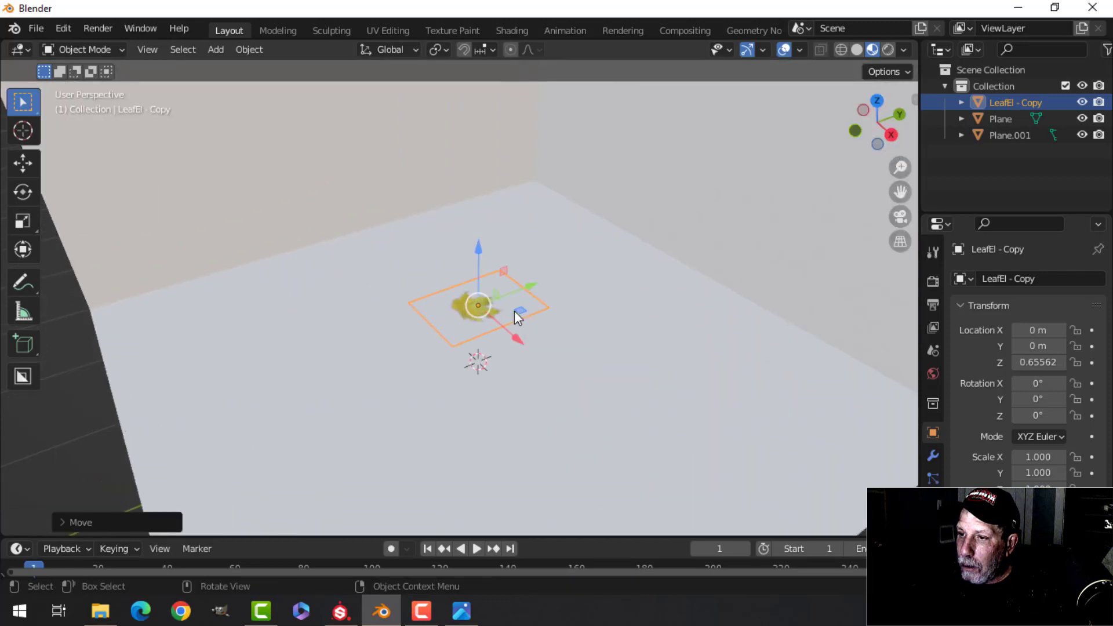
pyautogui.scroll(5, 539, 278)
pyautogui.moveTo(536, 240); pyautogui.dragTo(435, 283, button='middle')
# Step: In Edit Mode, add two loop cuts at the leaf's left and right sides
pyautogui.press('Tab')
pyautogui.hotkey('ctrl', 'r')
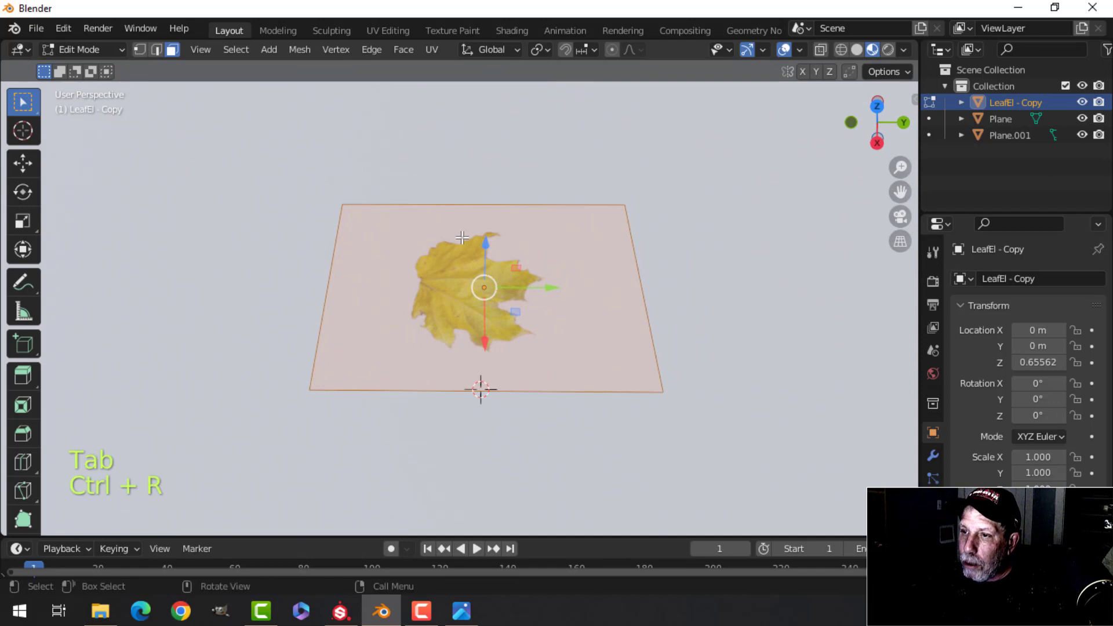
pyautogui.hotkey('ctrl', 'r')
pyautogui.click(482, 203)
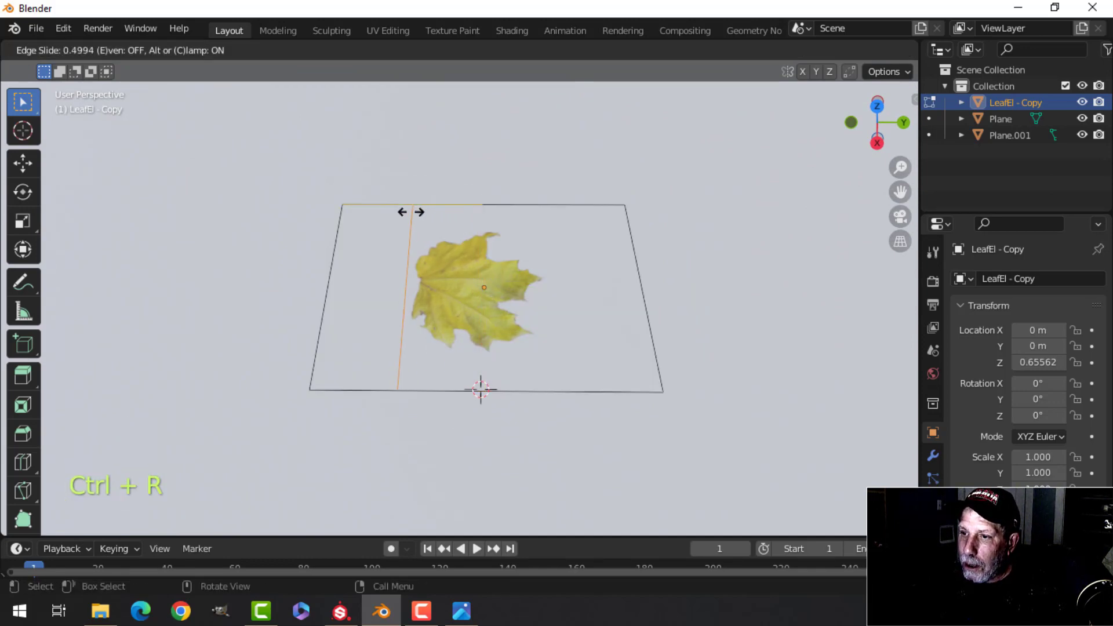
pyautogui.click(414, 212)
pyautogui.hotkey('ctrl', 'r')
pyautogui.click(411, 284)
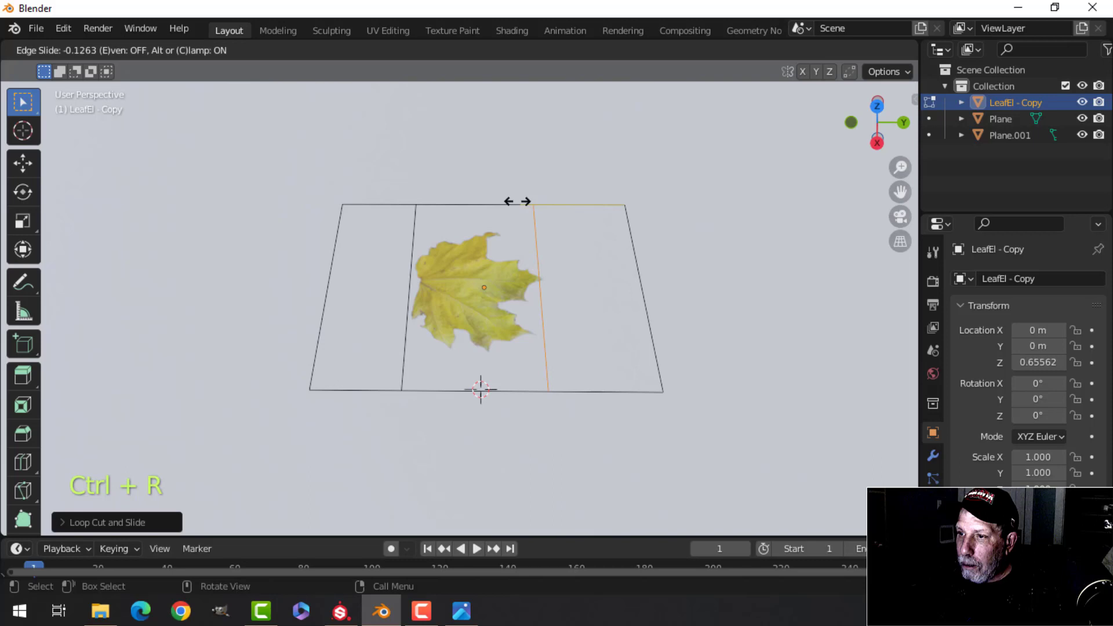
pyautogui.click(525, 204)
pyautogui.hotkey('alt', 'a')
# Step: Add two more loop cuts in the other direction, just beyond the leaf's edges
pyautogui.moveTo(551, 284); pyautogui.dragTo(639, 323, button='middle')
pyautogui.hotkey('ctrl', 'r')
pyautogui.click(568, 341)
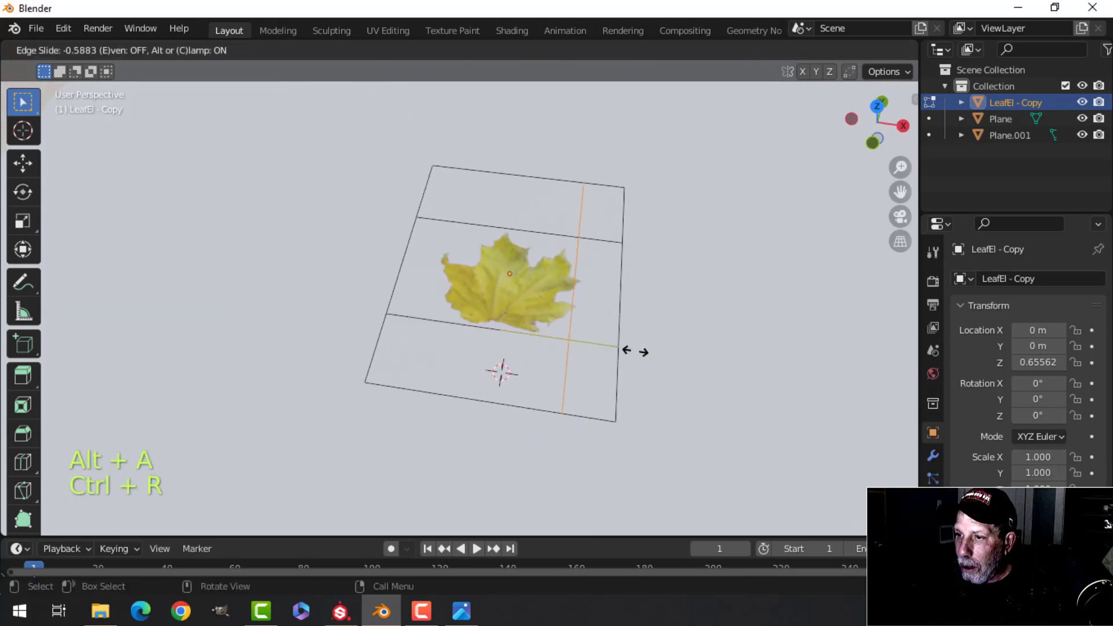
pyautogui.click(644, 354)
pyautogui.hotkey('ctrl', 'r')
pyautogui.click(489, 335)
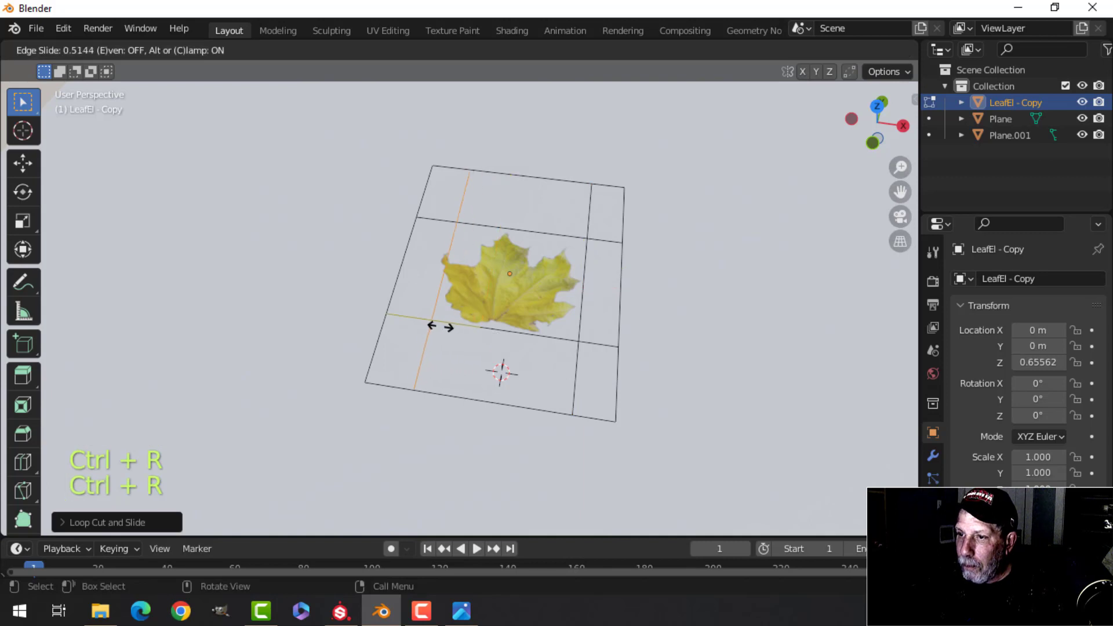
pyautogui.click(432, 322)
pyautogui.hotkey('alt', 'a')
# Step: Select the eight outer border faces and delete them, leaving a tight leaf square
pyautogui.press('3')
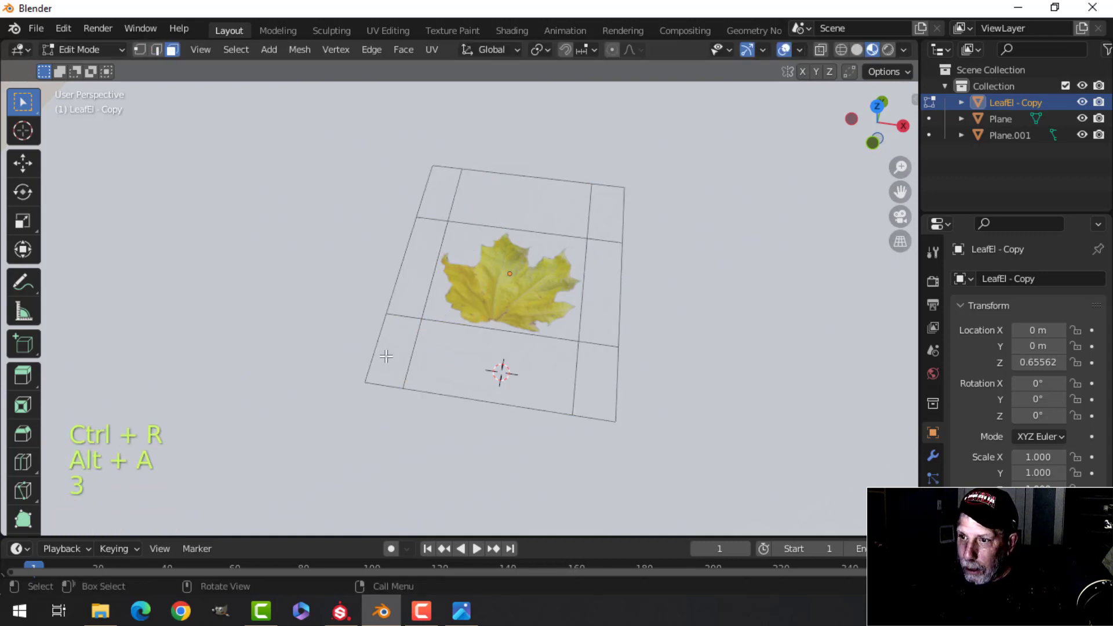
pyautogui.click(386, 355)
pyautogui.keyDown('shift'); pyautogui.click(456, 360); pyautogui.keyUp('shift')
pyautogui.keyDown('shift'); pyautogui.click(413, 274); pyautogui.keyUp('shift')
pyautogui.keyDown('shift'); pyautogui.click(435, 197); pyautogui.keyUp('shift')
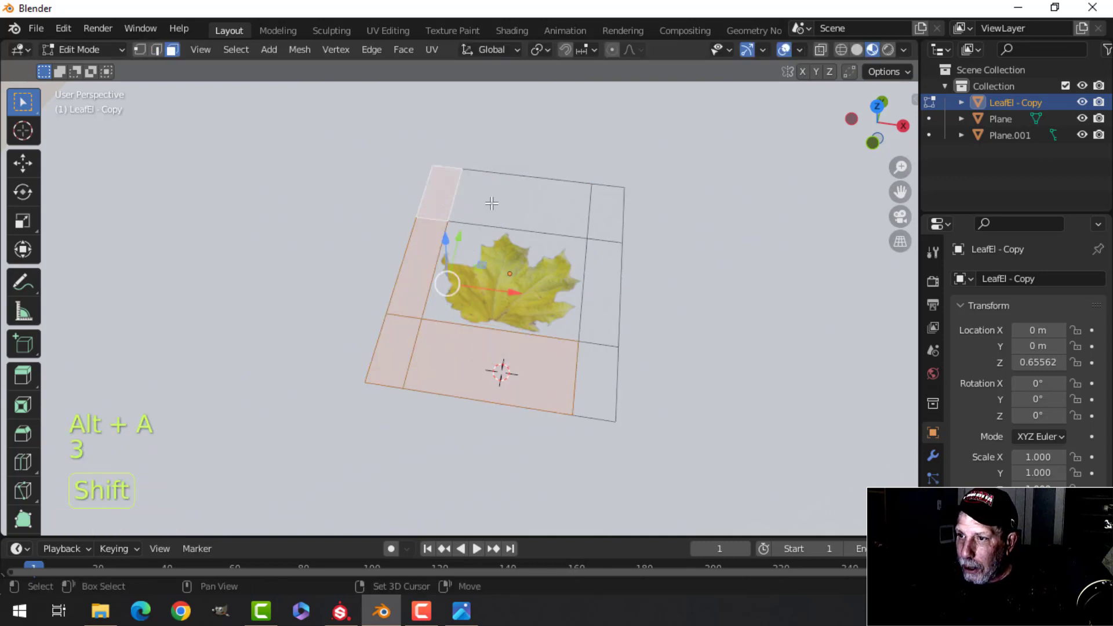
pyautogui.keyDown('shift'); pyautogui.click(550, 205); pyautogui.keyUp('shift')
pyautogui.keyDown('shift'); pyautogui.click(600, 207); pyautogui.keyUp('shift')
pyautogui.keyDown('shift'); pyautogui.click(601, 270); pyautogui.keyUp('shift')
pyautogui.keyDown('shift'); pyautogui.click(601, 380); pyautogui.keyUp('shift')
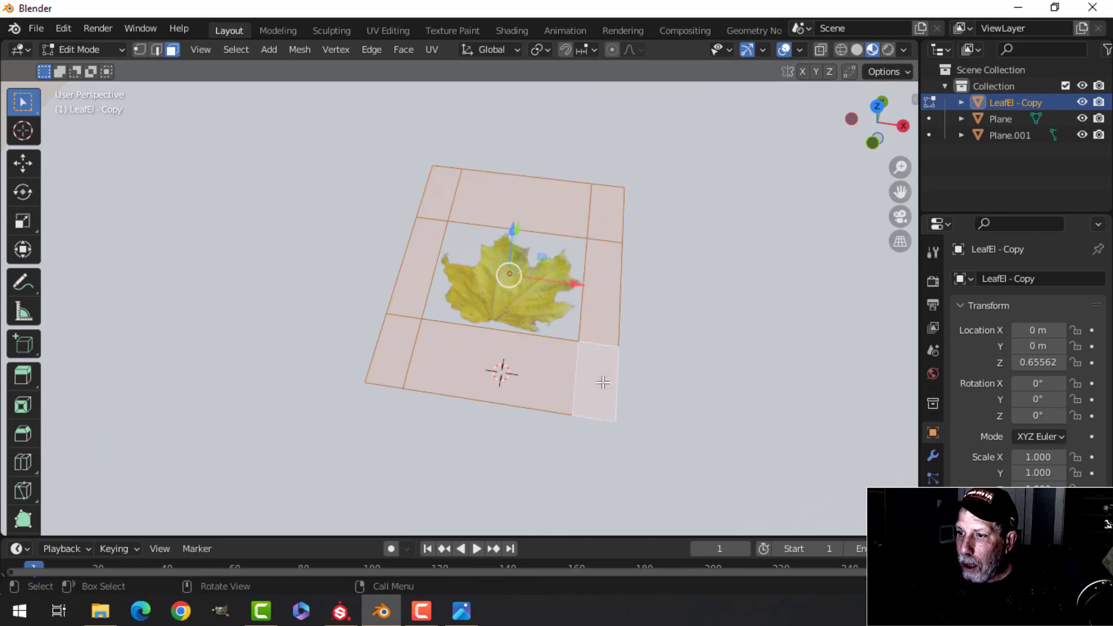
pyautogui.press('x')
pyautogui.click(560, 416)
pyautogui.scroll(-8, 579, 359)
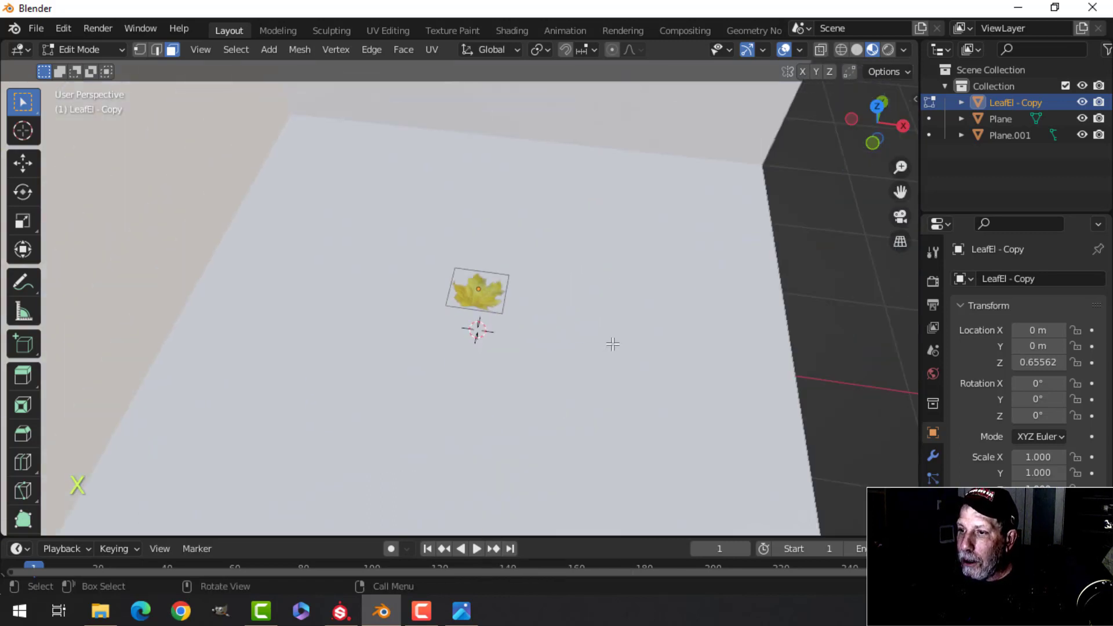
# Step: Move the leaf plane aside along the X axis in object mode
pyautogui.press('Tab')
pyautogui.keyDown('shift'); pyautogui.moveTo(590, 323); pyautogui.dragTo(435, 225, button='middle'); pyautogui.keyUp('shift')
pyautogui.moveTo(380, 164); pyautogui.dragTo(379, 199)
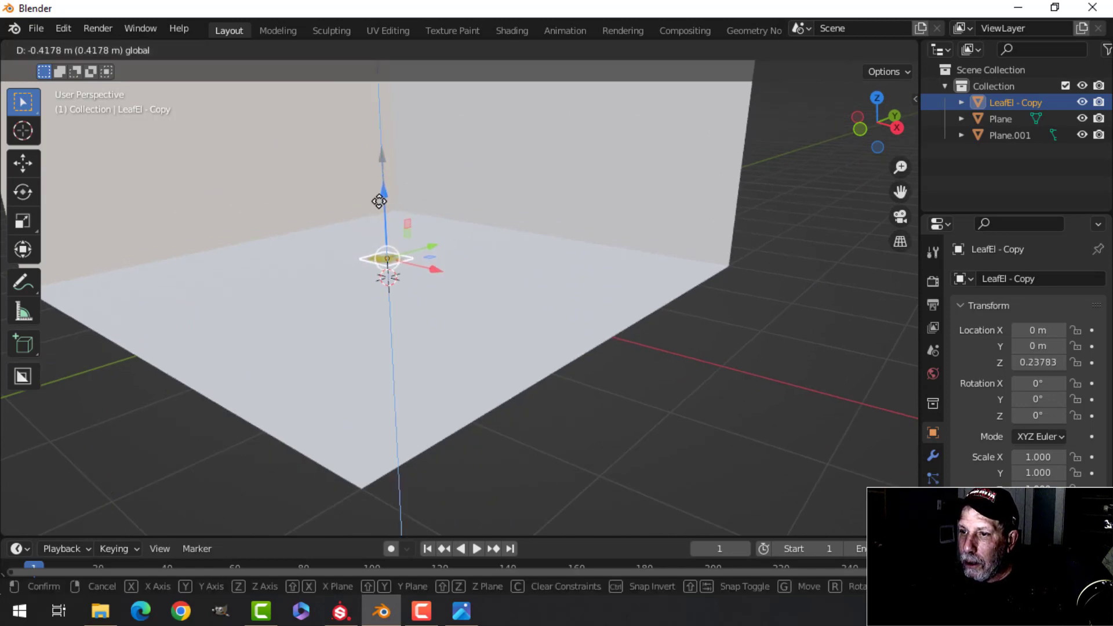
pyautogui.keyDown('shift'); pyautogui.moveTo(380, 199); pyautogui.dragTo(431, 231, button='middle'); pyautogui.keyUp('shift')
pyautogui.moveTo(405, 226); pyautogui.dragTo(765, 356)
pyautogui.keyDown('shift'); pyautogui.moveTo(765, 356); pyautogui.dragTo(540, 345, button='middle'); pyautogui.keyUp('shift')
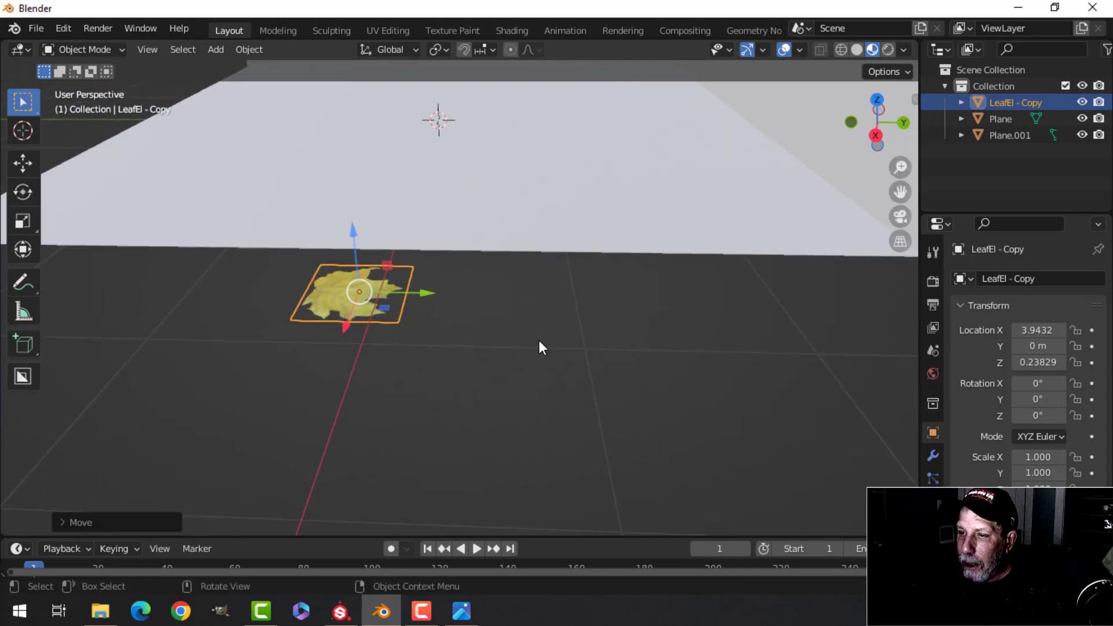
# Step: Subdivide the leaf into a grid with centred loop cuts in both directions
pyautogui.press('Tab')
pyautogui.scroll(3, 527, 345)
pyautogui.hotkey('ctrl', 'r')
pyautogui.scroll(2, 432, 343)
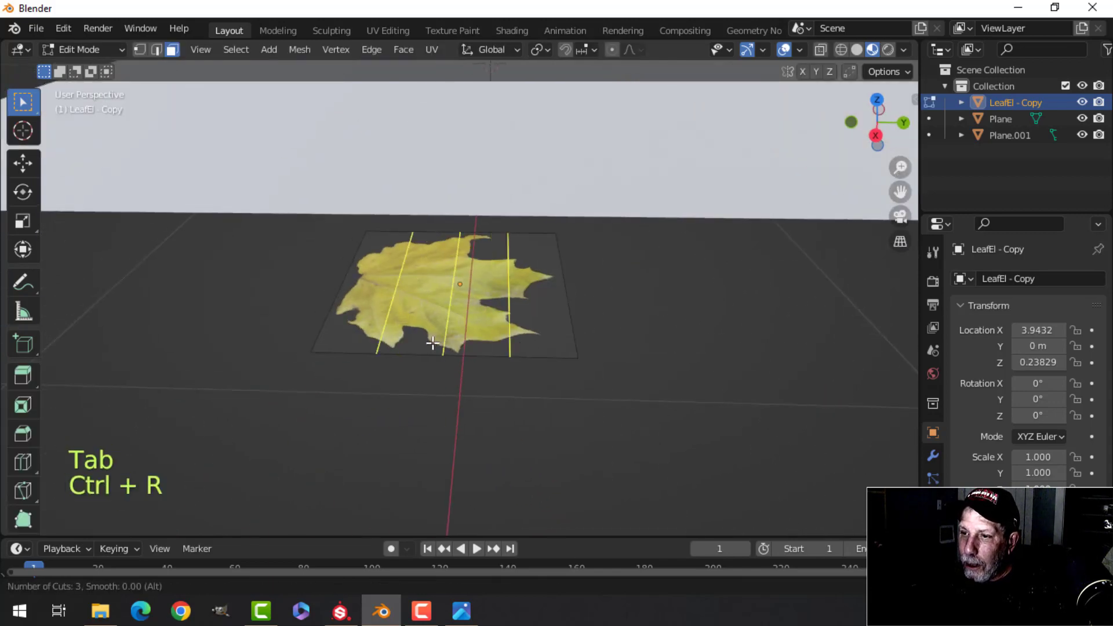
pyautogui.scroll(2, 429, 342)
pyautogui.click(447, 342)
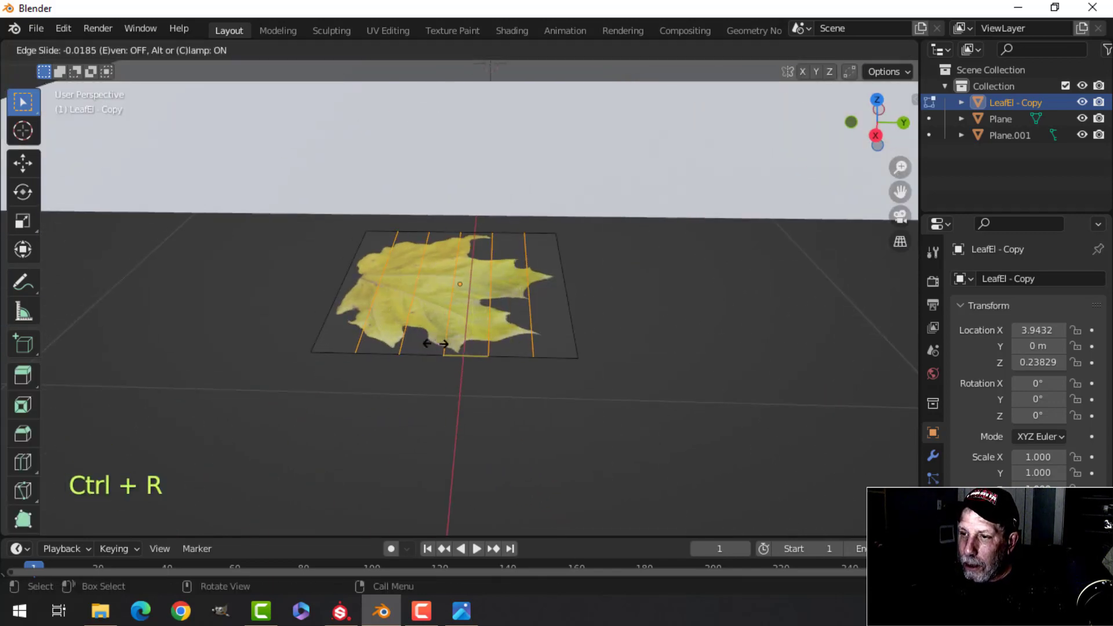
pyautogui.rightClick(486, 346)
pyautogui.moveTo(486, 346); pyautogui.dragTo(445, 325, button='middle')
pyautogui.hotkey('ctrl', 'r')
pyautogui.click(694, 265)
pyautogui.rightClick(690, 261)
pyautogui.hotkey('alt', 'a')
# Step: Turn on proportional editing and raise one leaf vertex together with its neighbours
pyautogui.press('1')
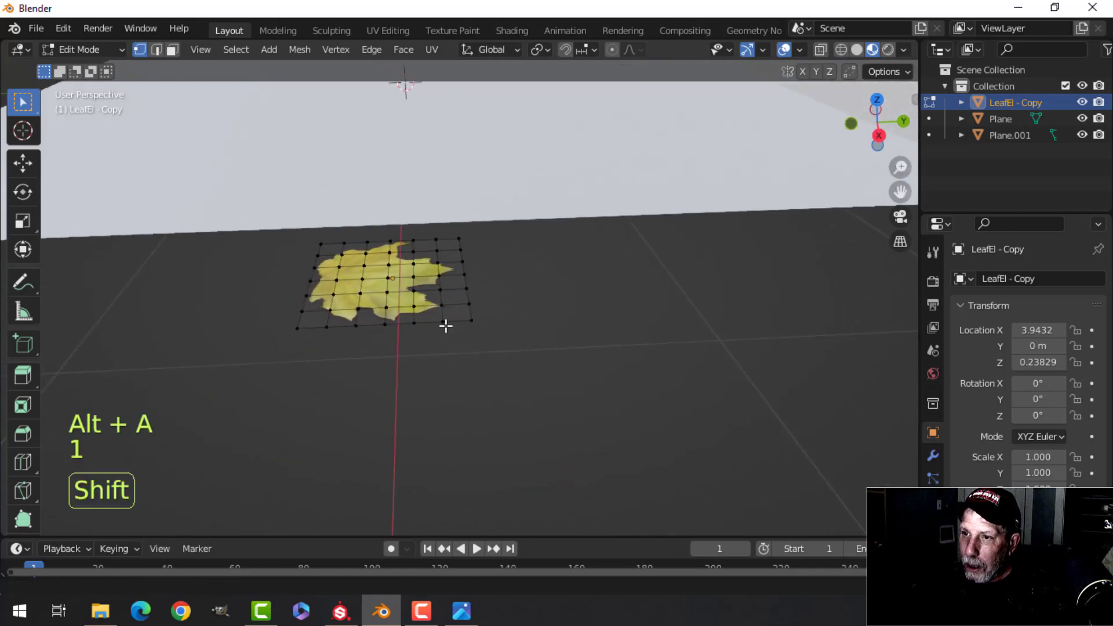
pyautogui.scroll(3, 444, 325)
pyautogui.click(419, 262)
pyautogui.keyDown('shift'); pyautogui.moveTo(419, 263); pyautogui.dragTo(543, 250, button='middle'); pyautogui.keyUp('shift')
pyautogui.click(612, 50)
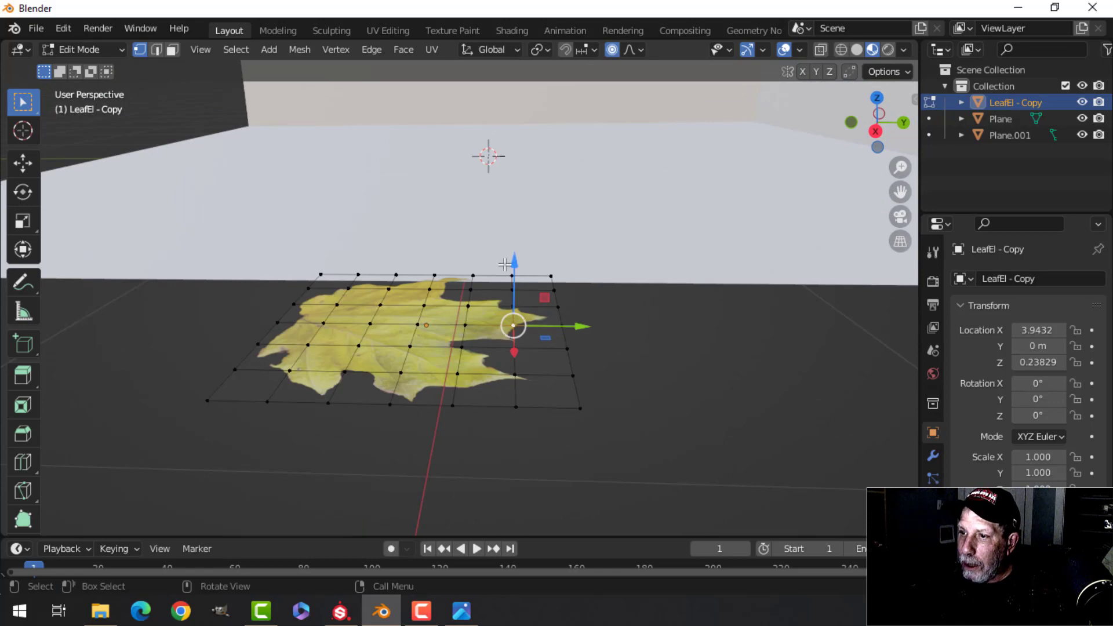
pyautogui.moveTo(508, 268); pyautogui.dragTo(499, 234)
pyautogui.scroll(10, 513, 251)
pyautogui.scroll(4, 511, 248)
# Step: Lift another area of the leaf, then return to object mode and deselect
pyautogui.click(367, 323)
pyautogui.moveTo(367, 256); pyautogui.dragTo(367, 248)
pyautogui.moveTo(368, 248); pyautogui.dragTo(605, 381, button='middle')
pyautogui.press('g')
pyautogui.click(596, 348)
pyautogui.press('Tab')
pyautogui.hotkey('alt', 'a')
# Step: Select the leaf and the floor plane and run Scatter Objects from search
pyautogui.click(605, 381)
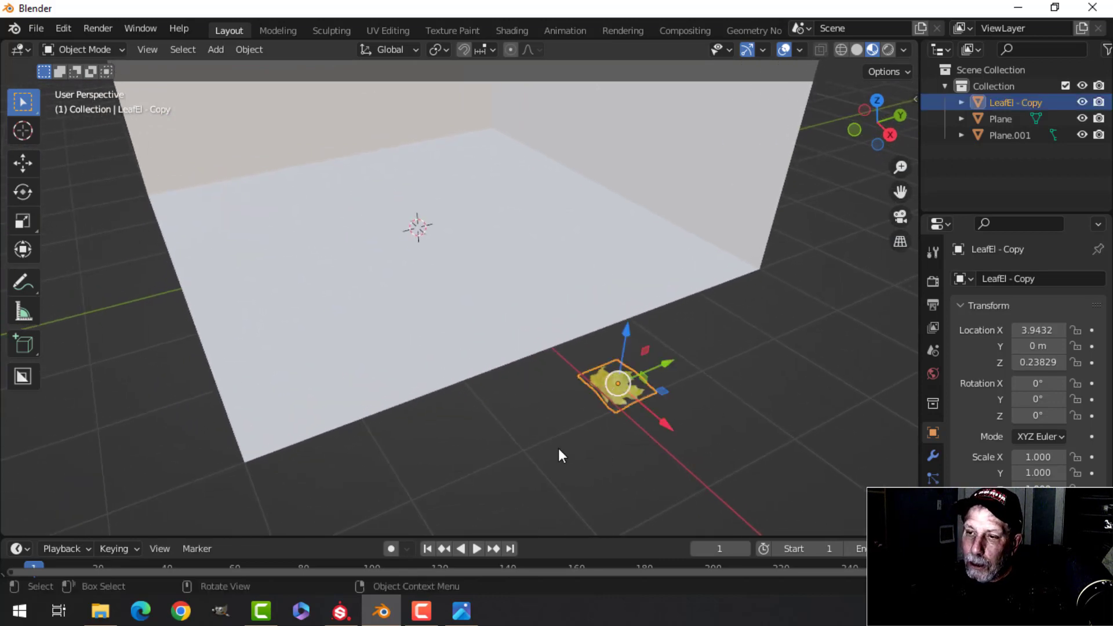
pyautogui.click(408, 352)
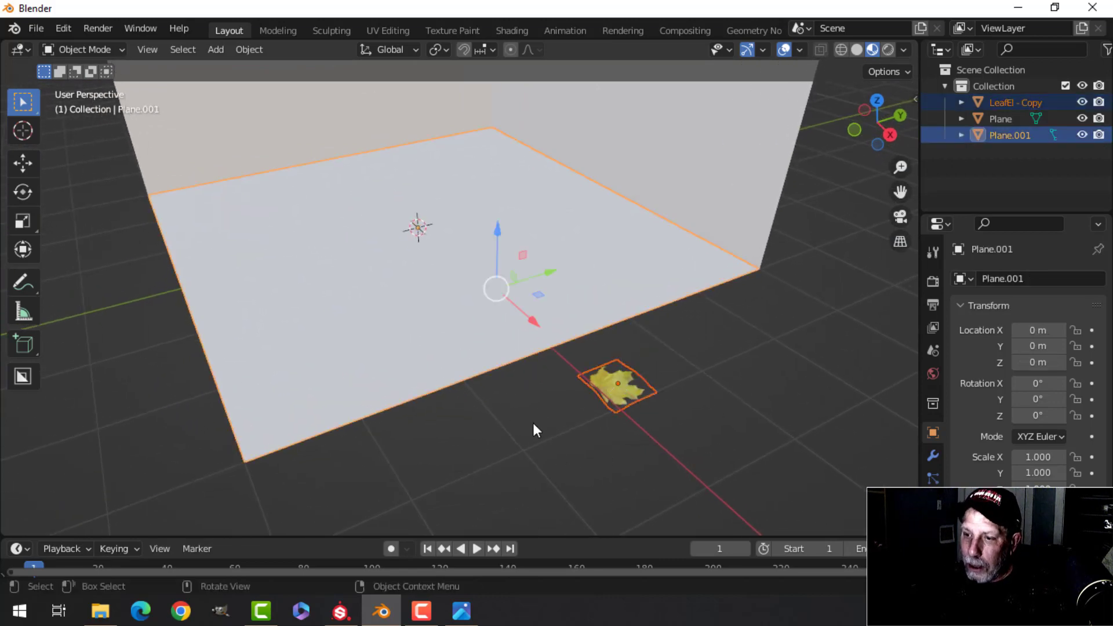
pyautogui.press('space')
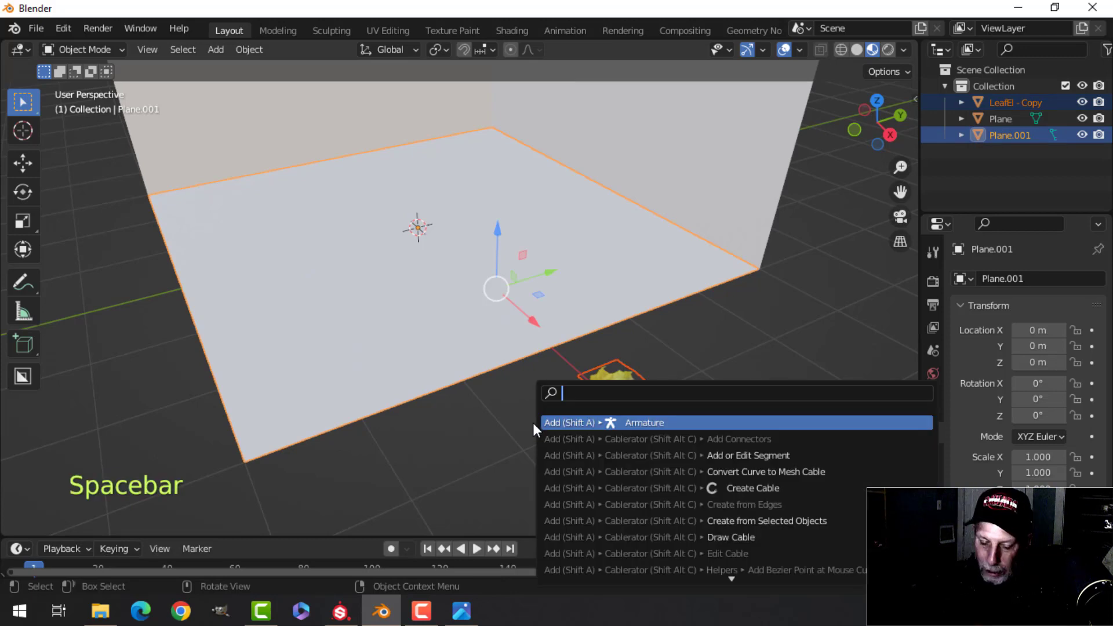
pyautogui.write('S')
pyautogui.press('BackSpace')
pyautogui.write('SCAT')
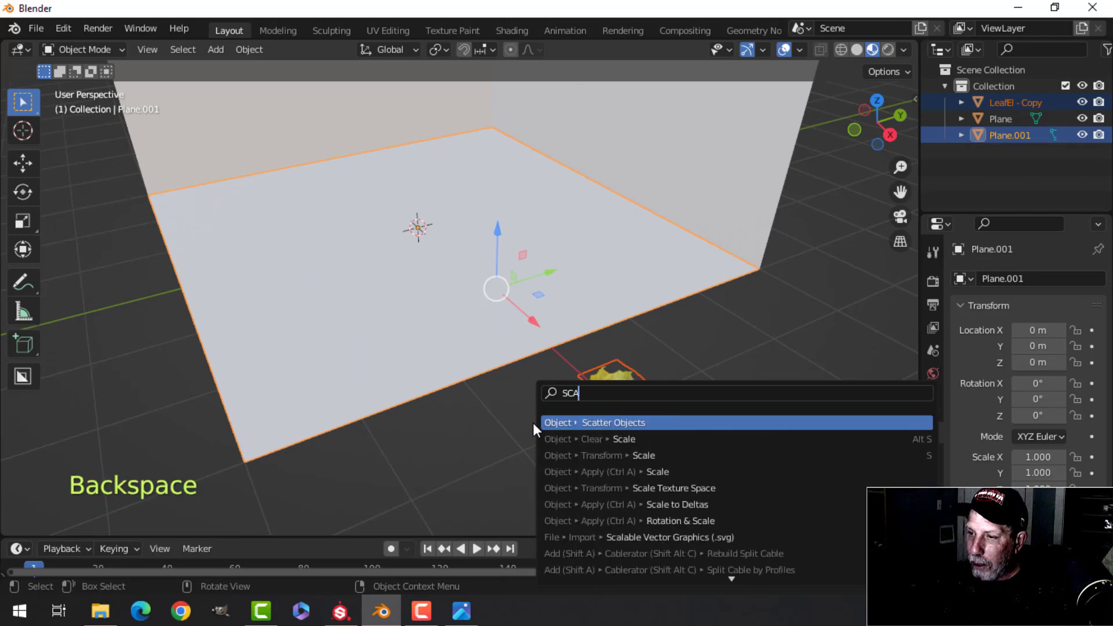
pyautogui.click(590, 425)
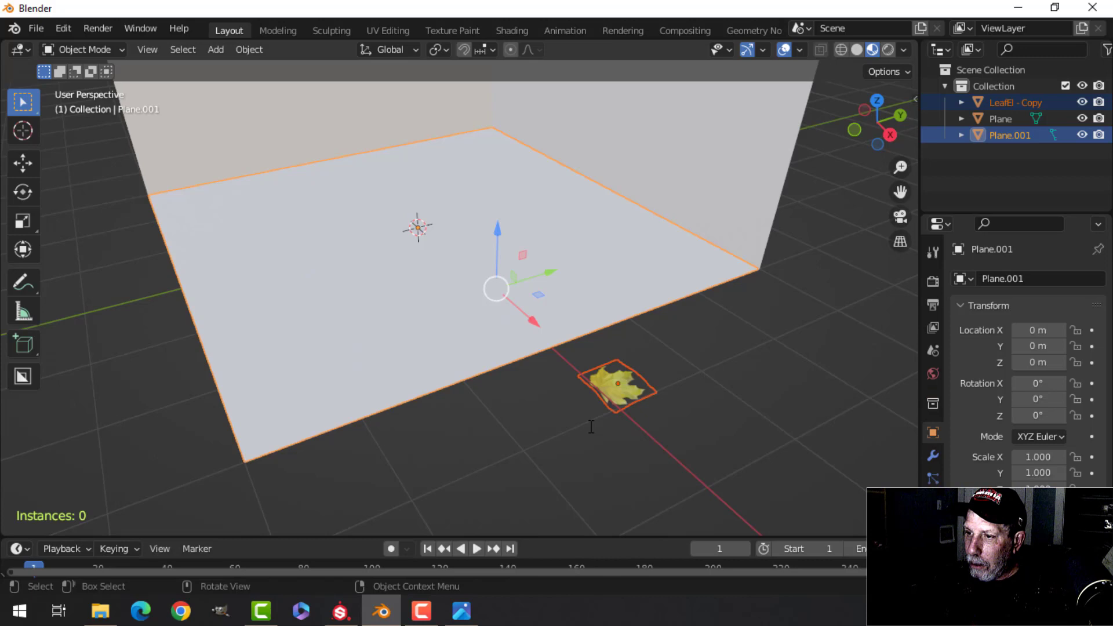
# Step: Set the scatter Scale to 0.55 and Density to 24.61
pyautogui.click(933, 252)
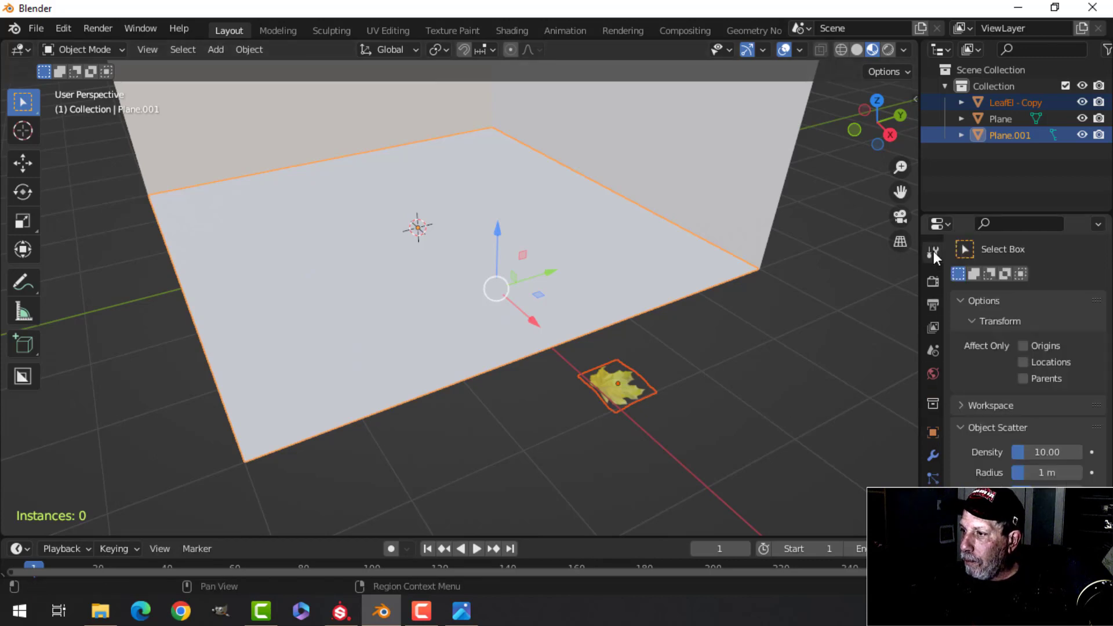
pyautogui.scroll(-1, 986, 377)
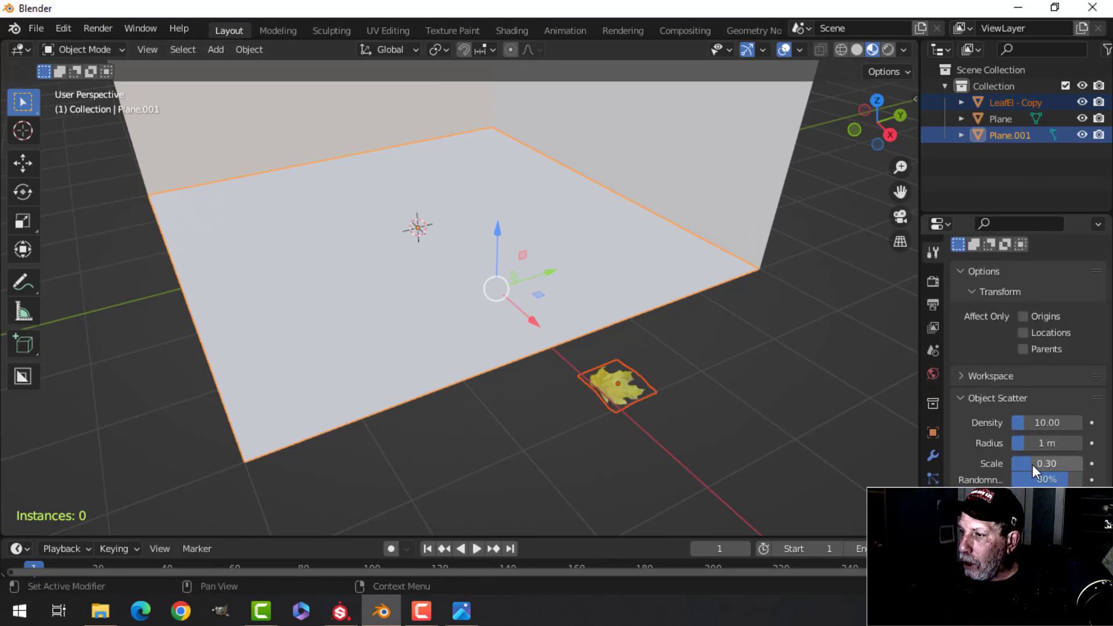
pyautogui.moveTo(1030, 464); pyautogui.dragTo(1049, 465)
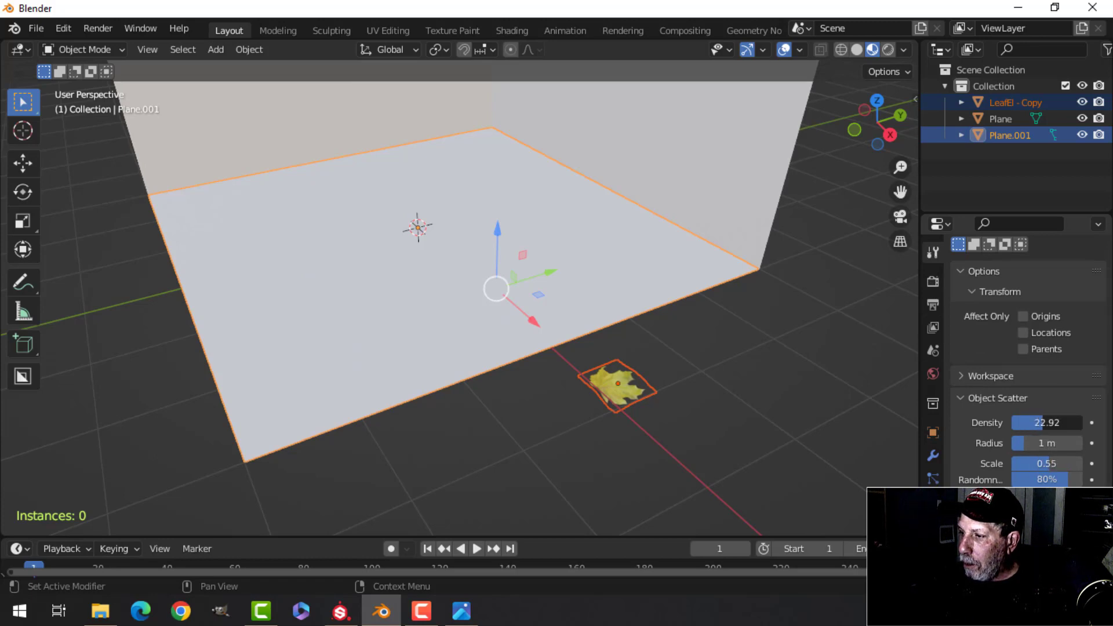
pyautogui.moveTo(1047, 422); pyautogui.dragTo(1065, 467)
# Step: Paint leaves across the floor and select the resulting scatter object
pyautogui.moveTo(248, 206)
pyautogui.mouseDown()
pyautogui.moveTo(308, 263)
pyautogui.moveTo(502, 238)
pyautogui.mouseUp()
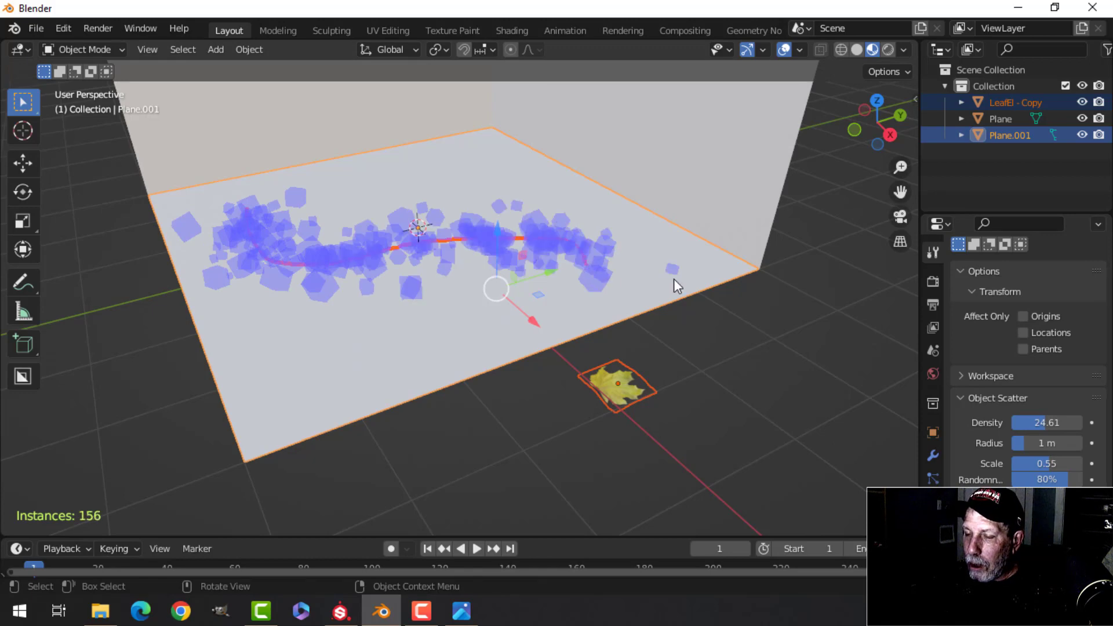
pyautogui.moveTo(674, 279); pyautogui.dragTo(694, 283)
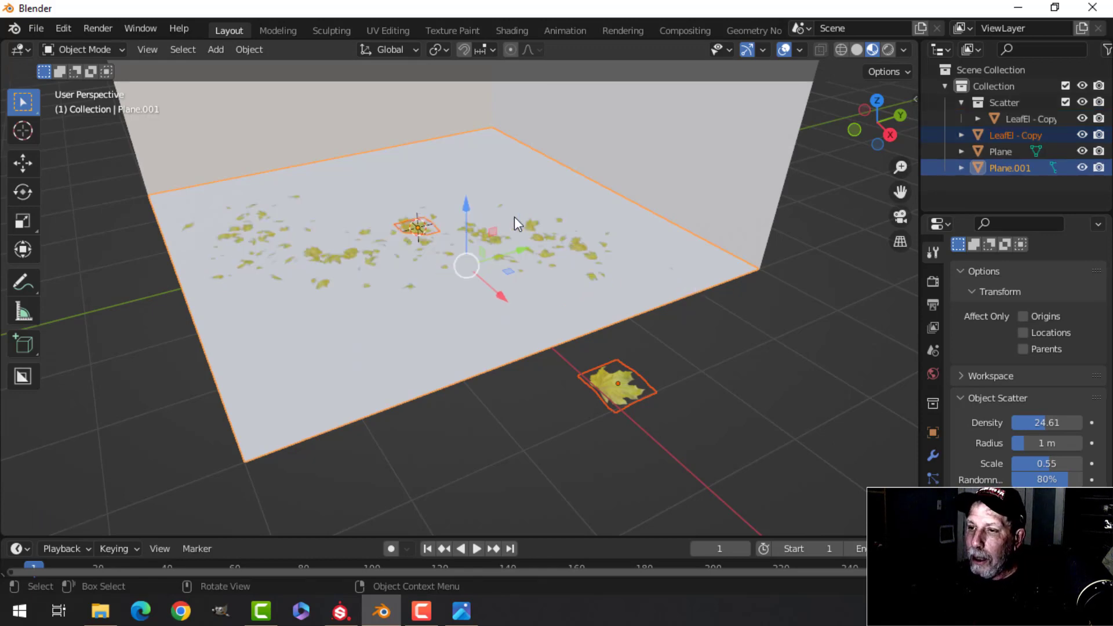
pyautogui.scroll(2, 514, 217)
pyautogui.moveTo(390, 238); pyautogui.dragTo(448, 277, button='middle')
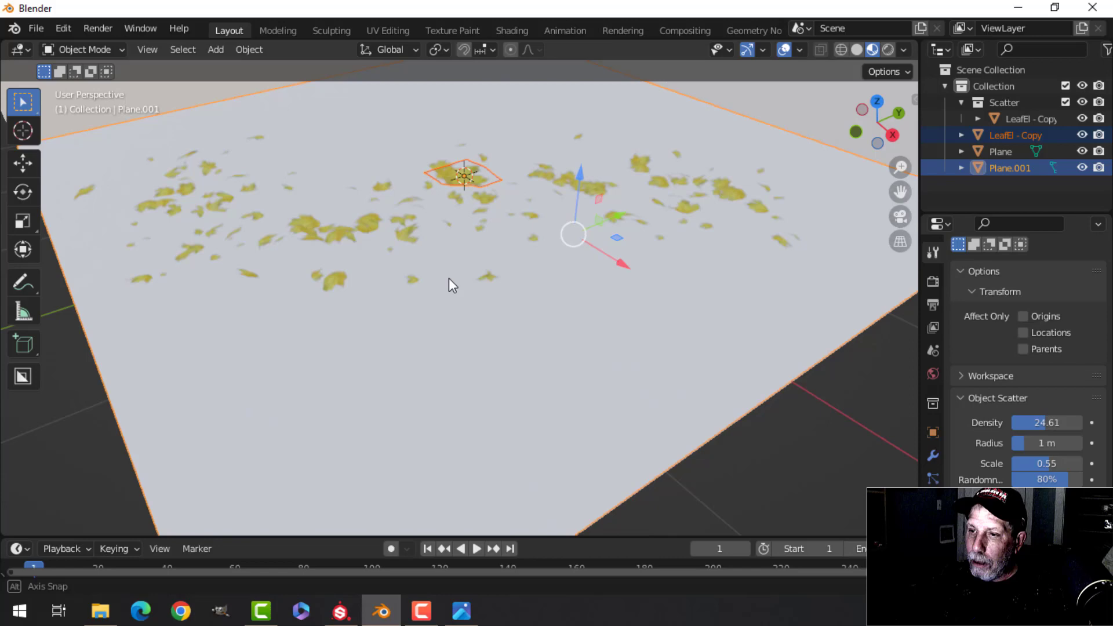
pyautogui.scroll(2, 345, 273)
pyautogui.click(376, 188)
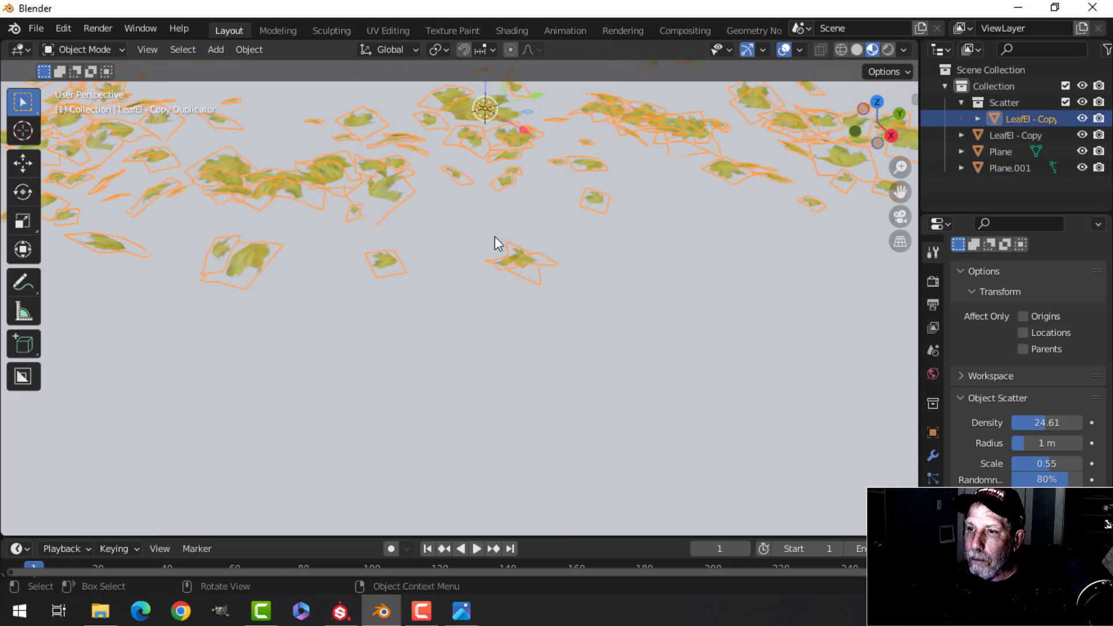
# Step: Scale every scattered leaf about 1.7 times around its individual origin
pyautogui.press('Tab')
pyautogui.press('a')
pyautogui.scroll(-3, 521, 174)
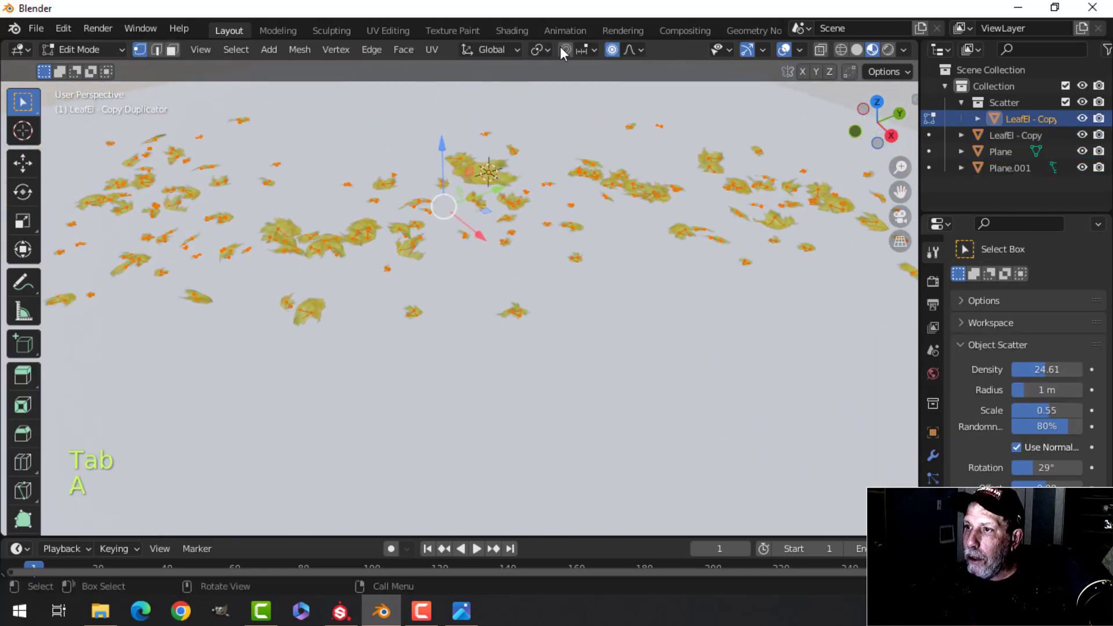
pyautogui.click(539, 50)
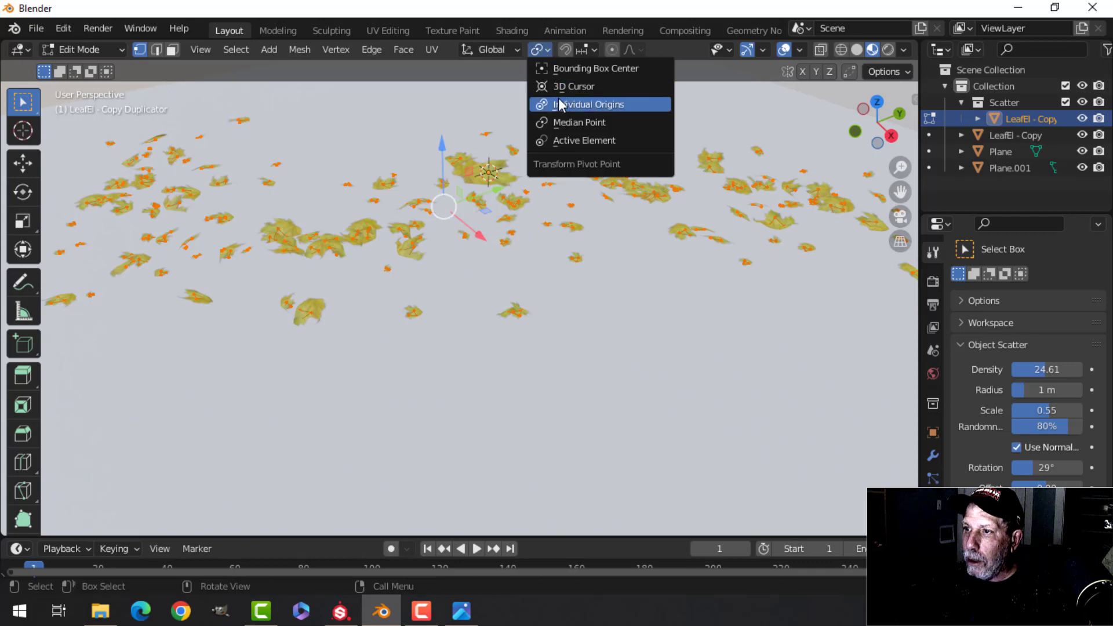
pyautogui.click(580, 102)
pyautogui.scroll(-2, 545, 248)
pyautogui.press('s')
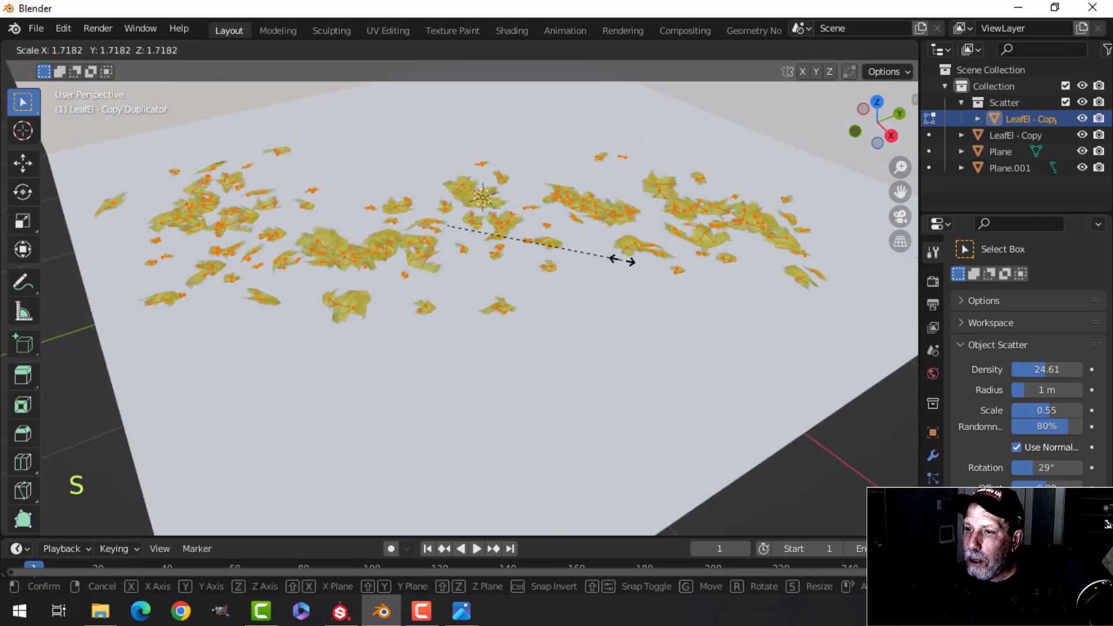
pyautogui.click(718, 273)
pyautogui.press('Tab')
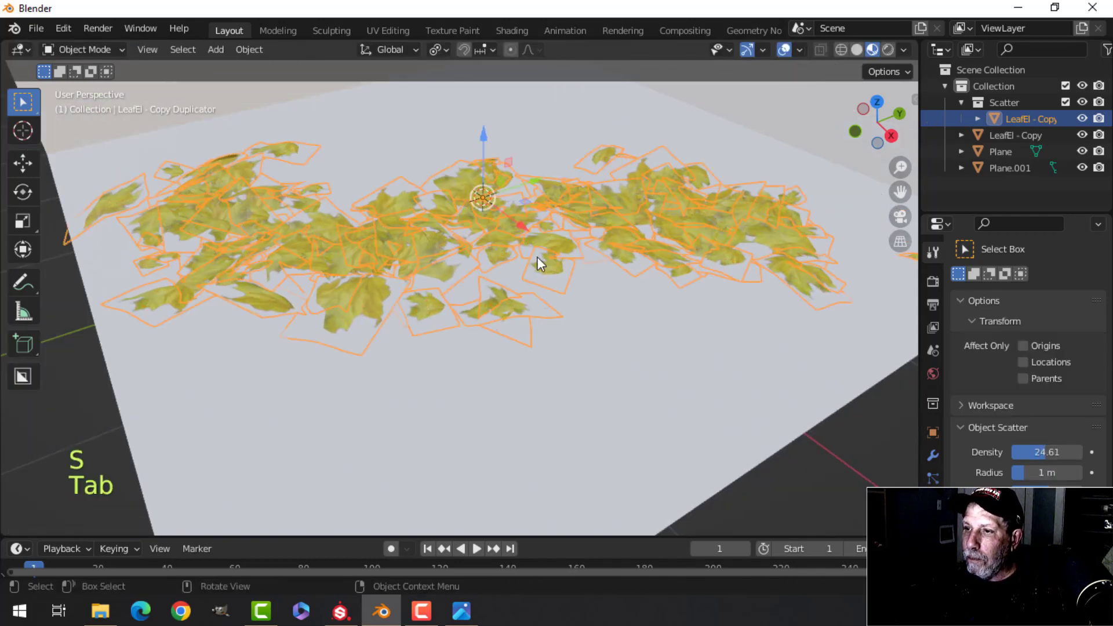
# Step: Inspect the leaf layer in local view, then select the original single leaf
pyautogui.press('/')
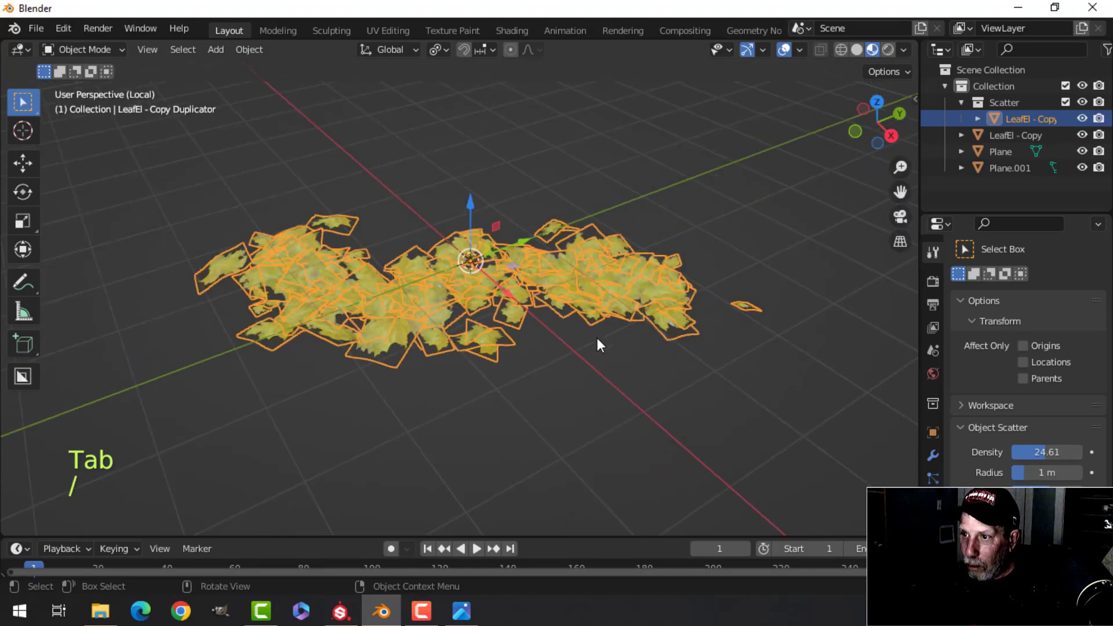
pyautogui.hotkey('alt', 'a')
pyautogui.scroll(4, 541, 333)
pyautogui.moveTo(481, 299); pyautogui.dragTo(613, 290, button='middle')
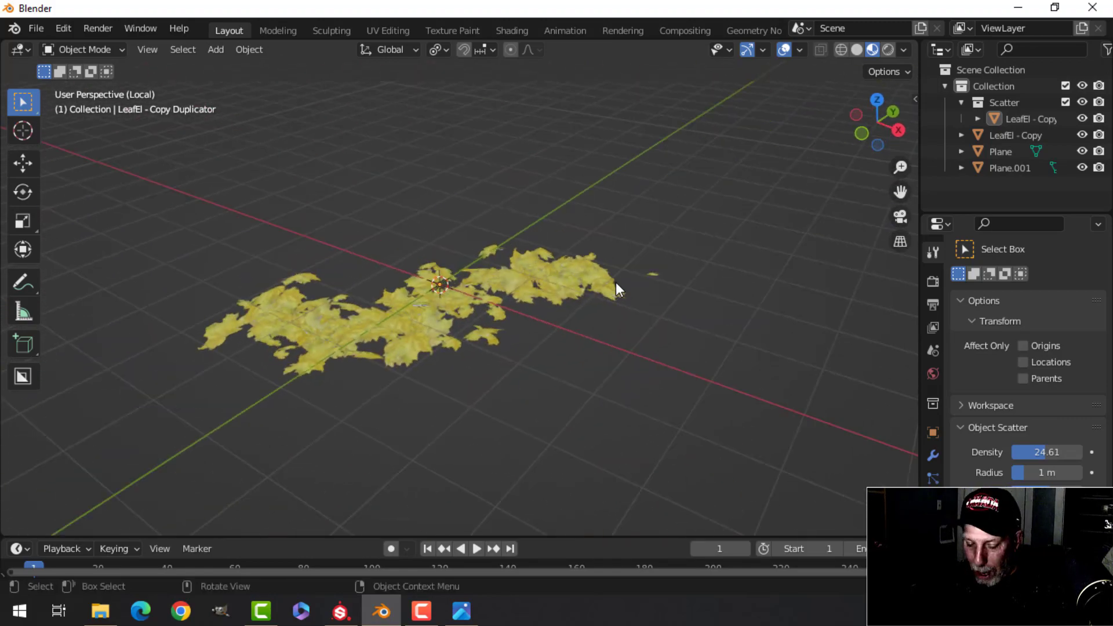
pyautogui.press('/')
pyautogui.keyDown('shift'); pyautogui.moveTo(526, 297); pyautogui.dragTo(499, 264, button='middle'); pyautogui.keyUp('shift')
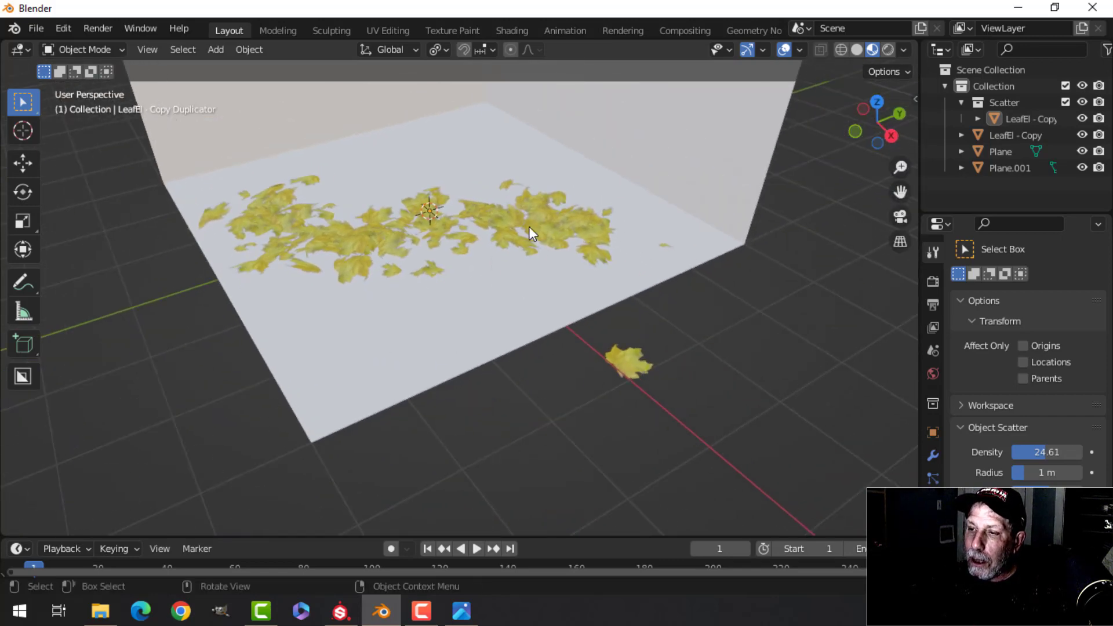
pyautogui.click(619, 371)
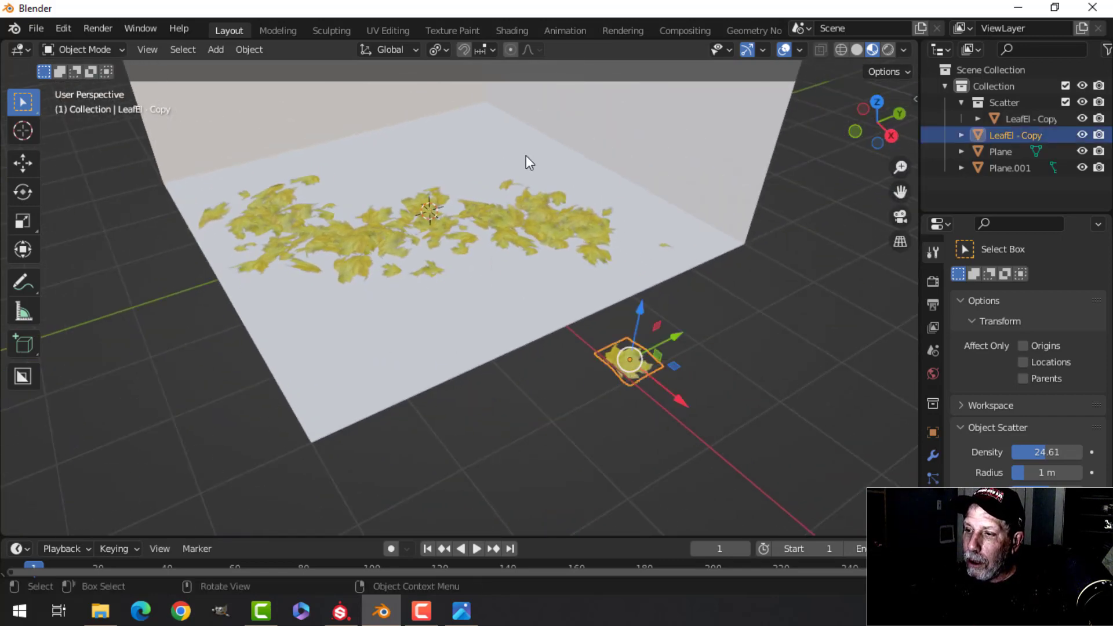
# Step: In the Shading workspace, maximise the node editor and move the image texture node left
pyautogui.click(510, 30)
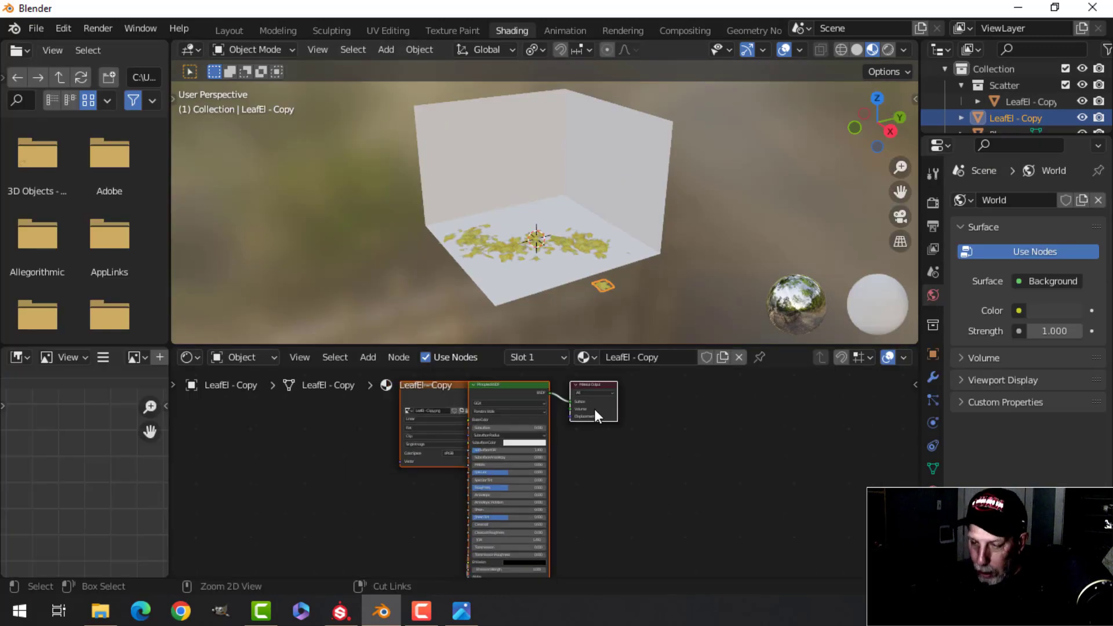
pyautogui.hotkey('ctrl', 'space')
pyautogui.scroll(2, 575, 358)
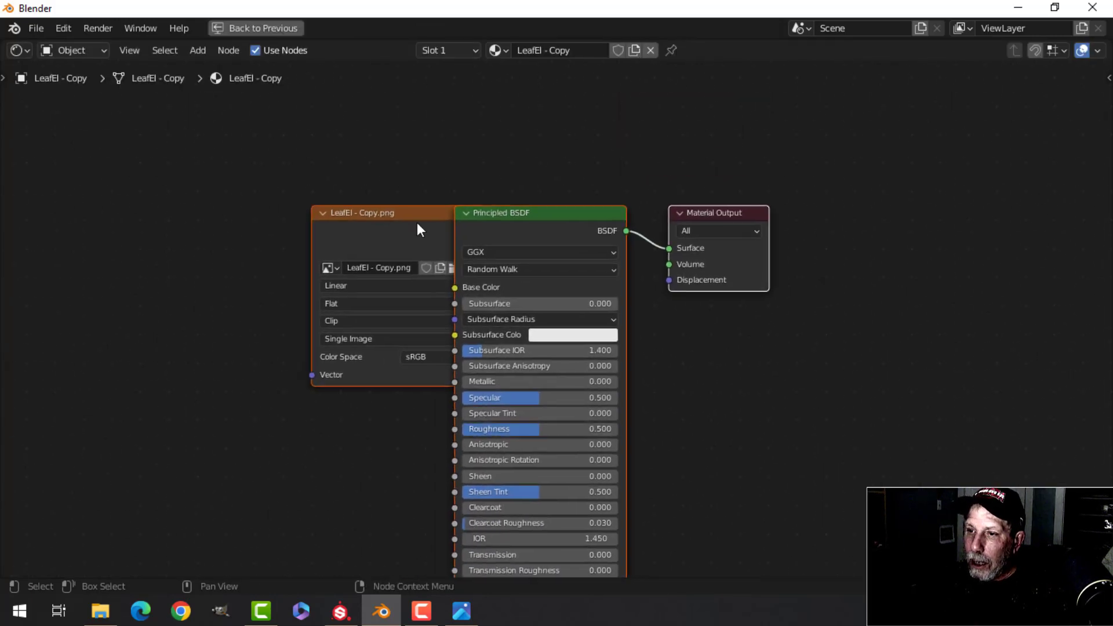
pyautogui.moveTo(416, 222); pyautogui.dragTo(24, 190)
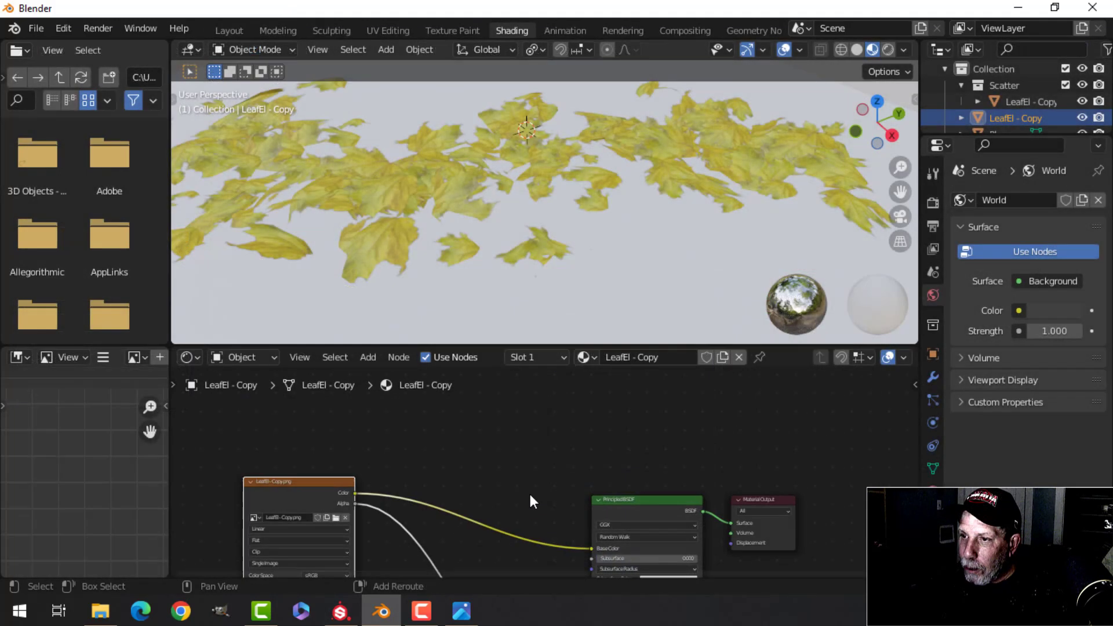
pyautogui.scroll(3, 530, 435)
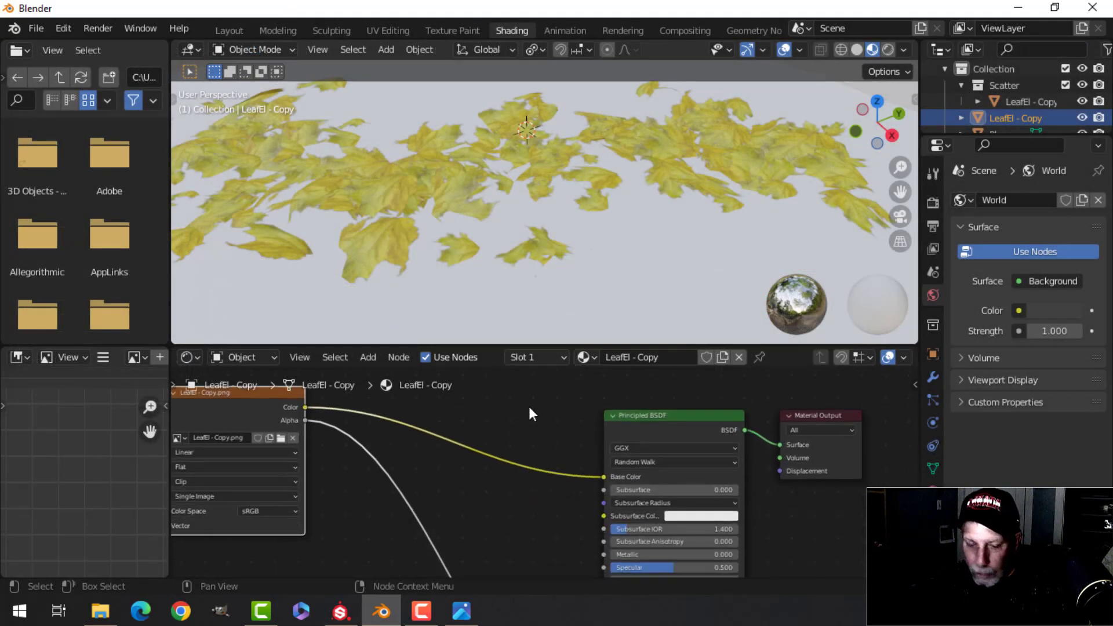
# Step: Insert a Gamma node on the image-to-Base Color link and set Gamma to 2
pyautogui.hotkey('shift', 'a')
pyautogui.moveTo(540, 492)
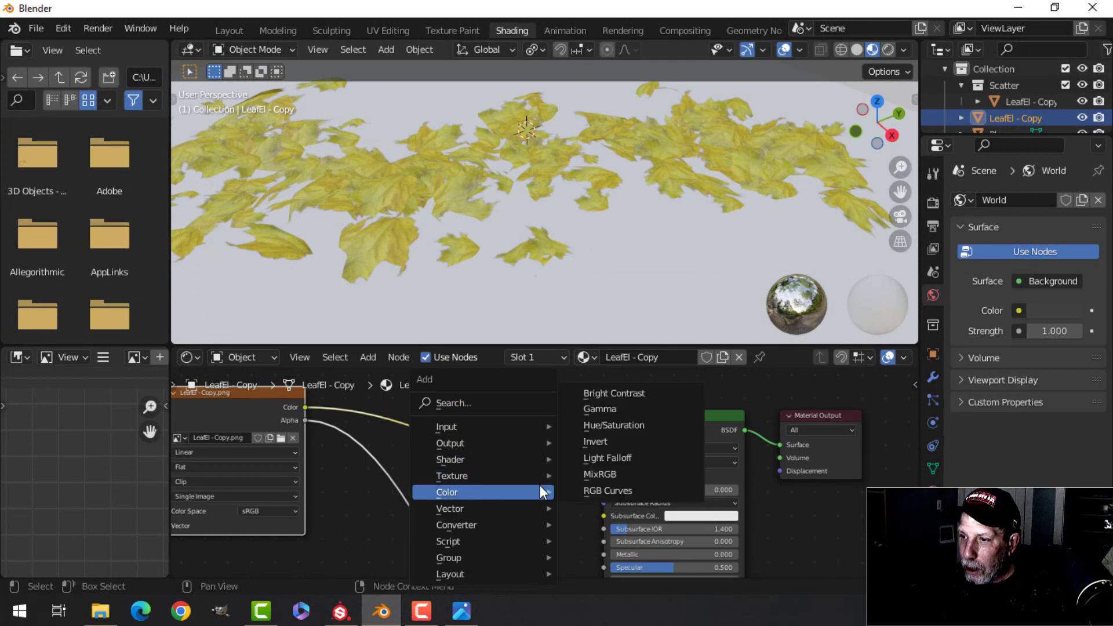
pyautogui.click(603, 409)
pyautogui.click(516, 461)
pyautogui.scroll(2, 516, 461)
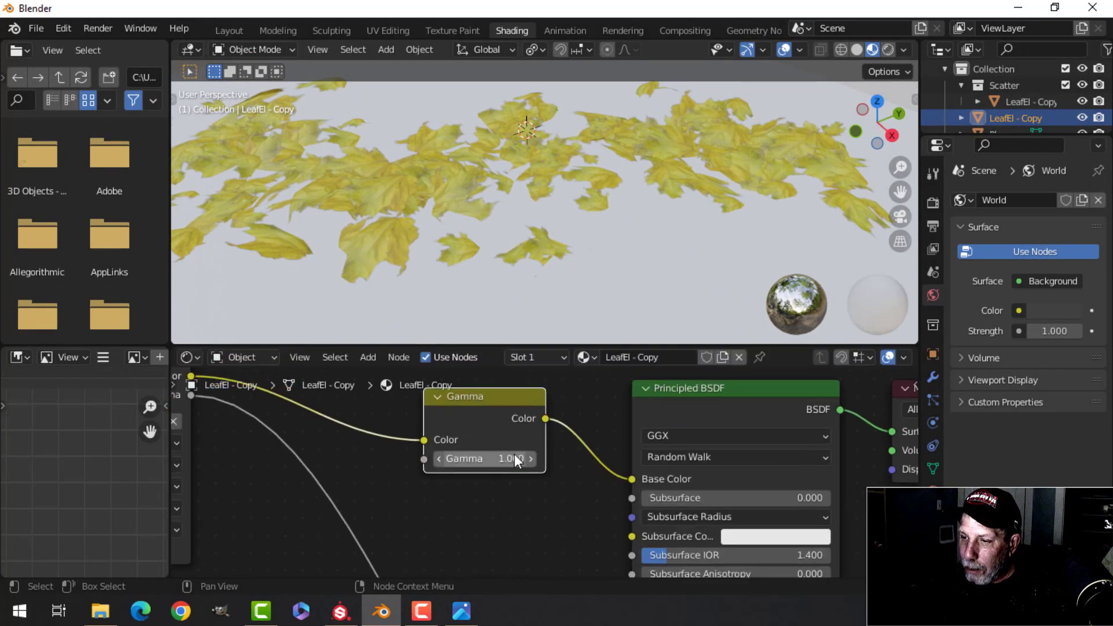
pyautogui.press('Return')
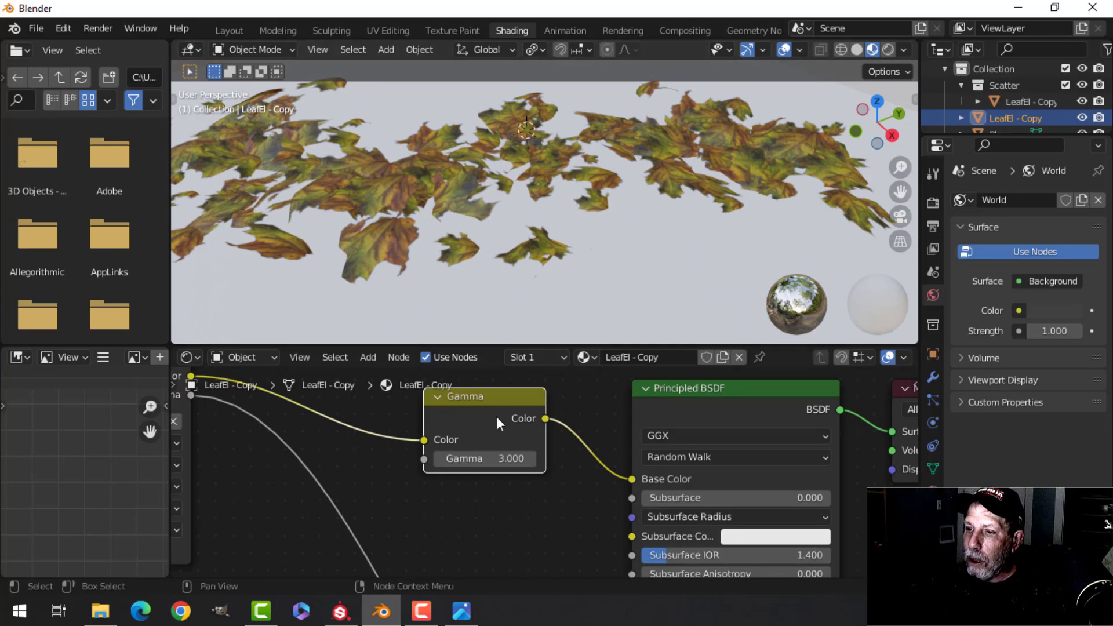
pyautogui.click(487, 458)
pyautogui.press('Return')
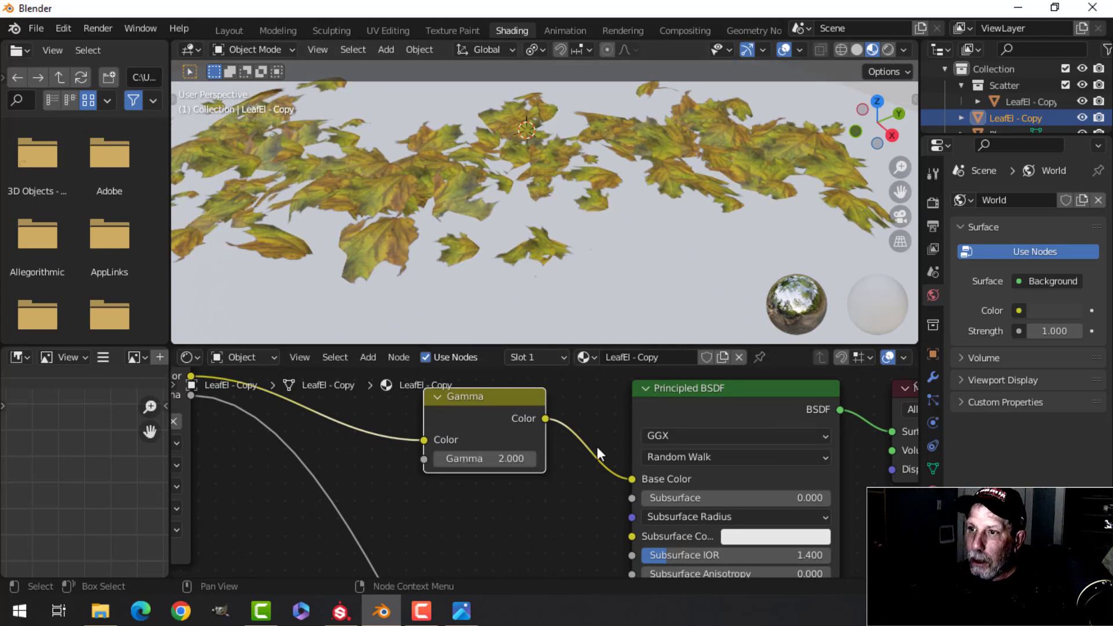
# Step: Isolate the leaf scatter in local view and set the pivot point to Median Point
pyautogui.click(234, 30)
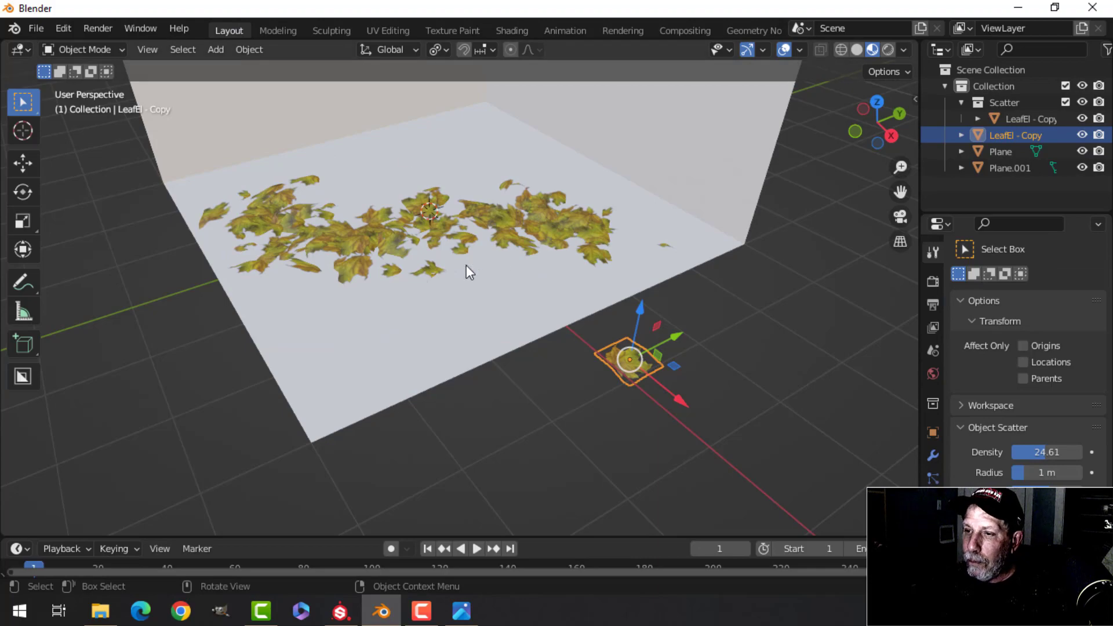
pyautogui.scroll(2, 466, 267)
pyautogui.click(517, 241)
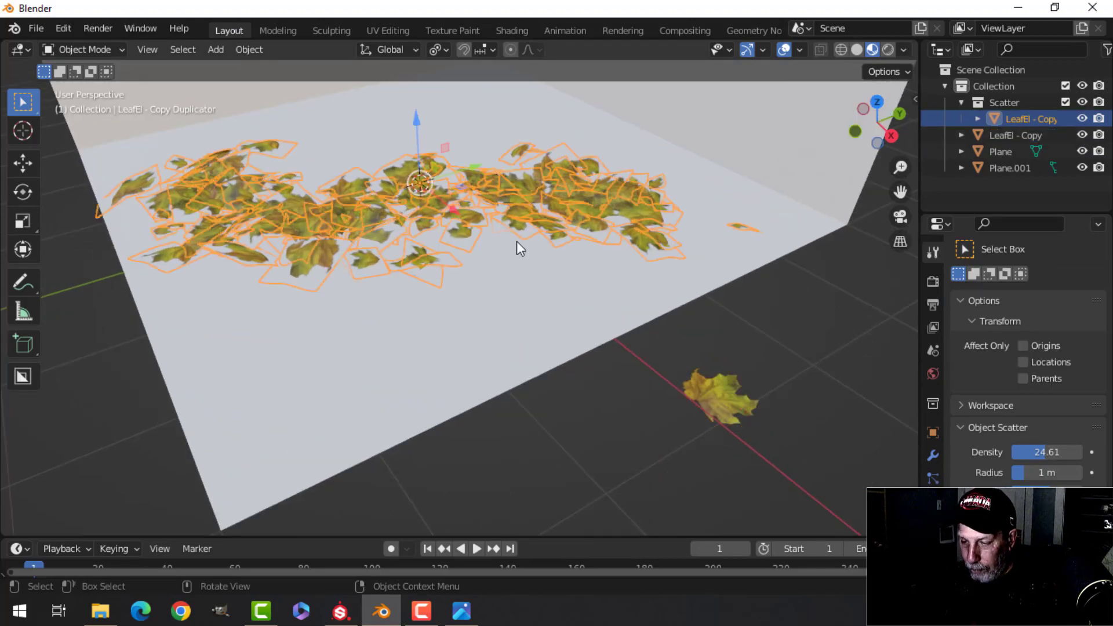
pyautogui.press('/')
pyautogui.hotkey('alt', 'a')
pyautogui.moveTo(447, 371)
pyautogui.mouseDown(button='middle')
pyautogui.moveTo(596, 323)
pyautogui.moveTo(441, 357)
pyautogui.moveTo(446, 382)
pyautogui.moveTo(457, 355)
pyautogui.mouseUp(button='middle')
pyautogui.scroll(-3, 432, 360)
pyautogui.click(441, 49)
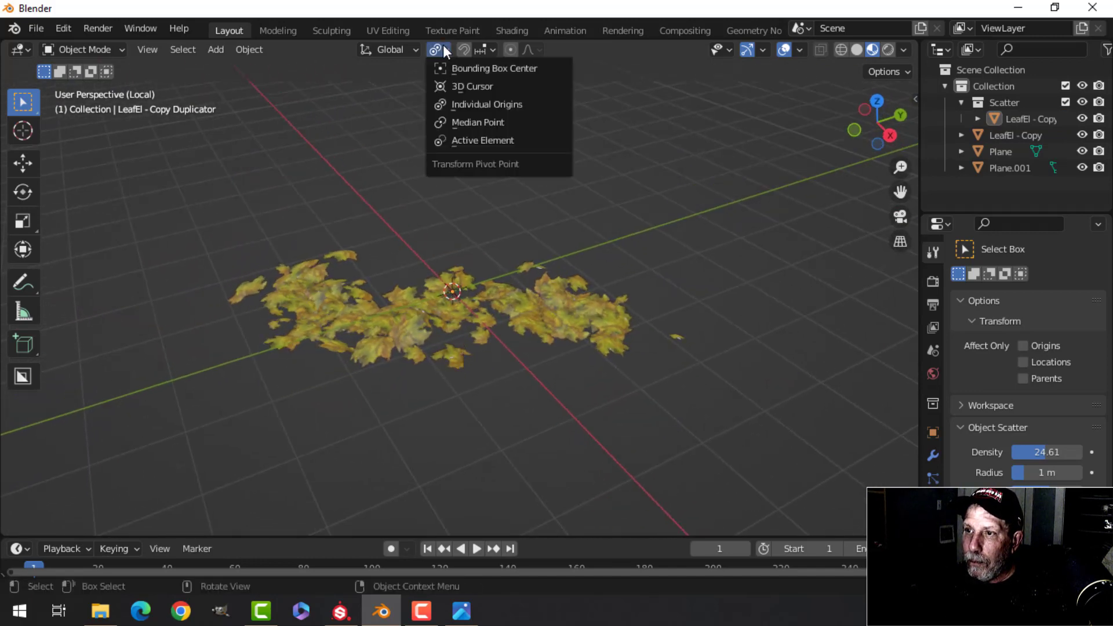
pyautogui.click(466, 123)
pyautogui.scroll(-2, 582, 266)
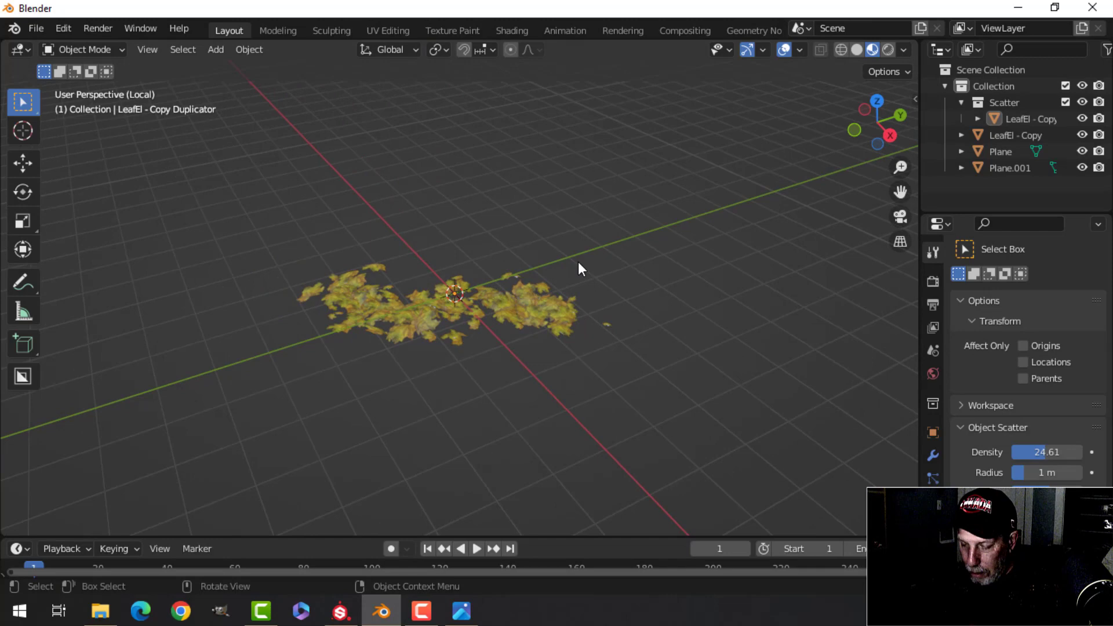
# Step: Exit local view, orbit around the full room, and select the wall plane
pyautogui.press('/')
pyautogui.keyDown('shift'); pyautogui.moveTo(516, 347); pyautogui.dragTo(530, 329, button='middle'); pyautogui.keyUp('shift')
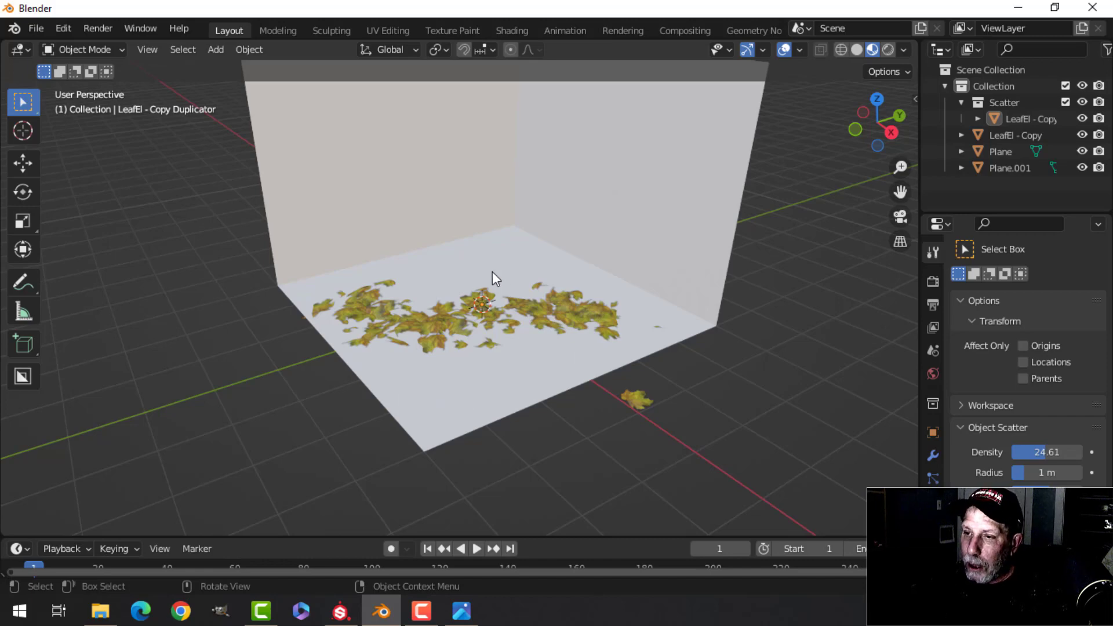
pyautogui.moveTo(489, 271); pyautogui.dragTo(450, 228, button='middle')
pyautogui.click(538, 258)
pyautogui.moveTo(538, 258)
pyautogui.mouseDown(button='middle')
pyautogui.moveTo(505, 245)
pyautogui.moveTo(531, 246)
pyautogui.mouseUp(button='middle')
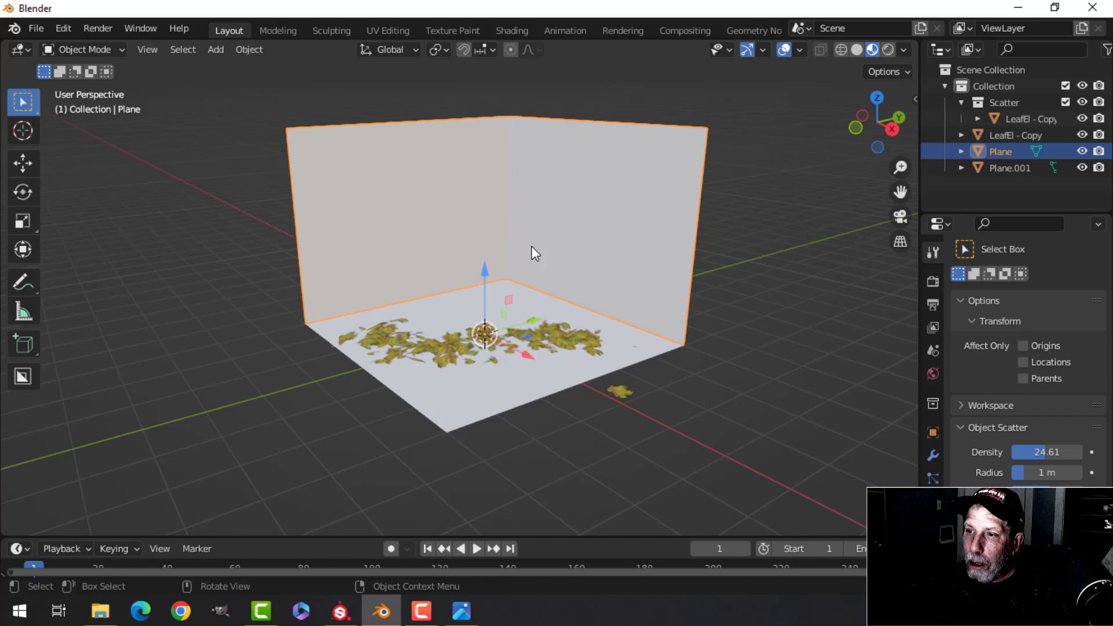
pyautogui.scroll(3, 527, 275)
pyautogui.keyDown('shift'); pyautogui.moveTo(510, 298); pyautogui.dragTo(520, 279, button='middle'); pyautogui.keyUp('shift')
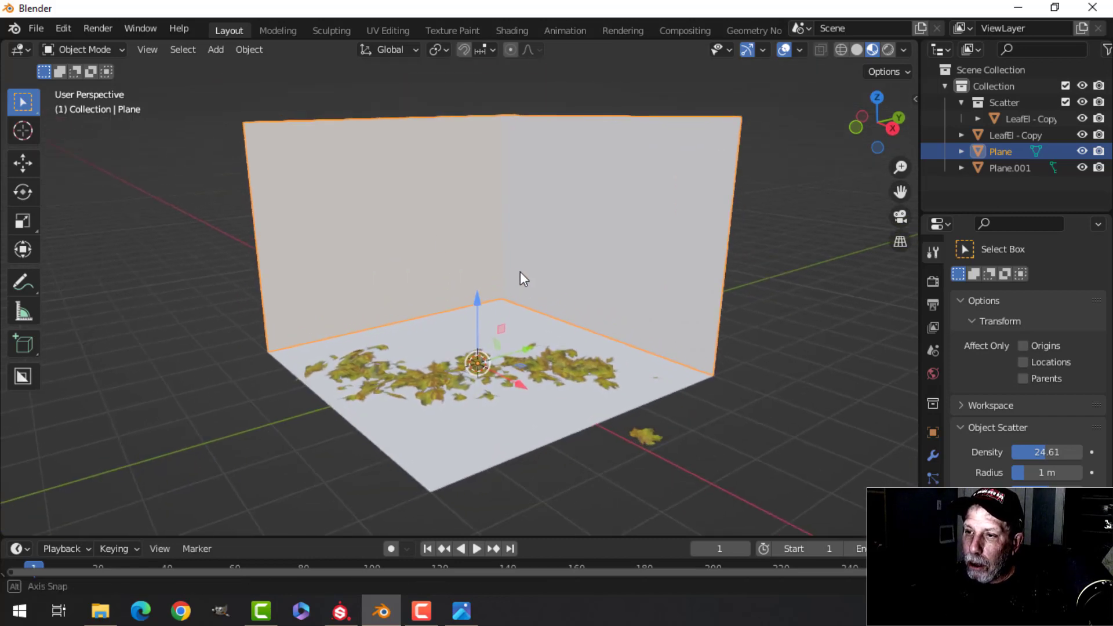
pyautogui.scroll(-2, 461, 223)
# Step: In Substance Painter, apply the ConcretePortal smart material from the Shelf to the room's walls
pyautogui.click(341, 610)
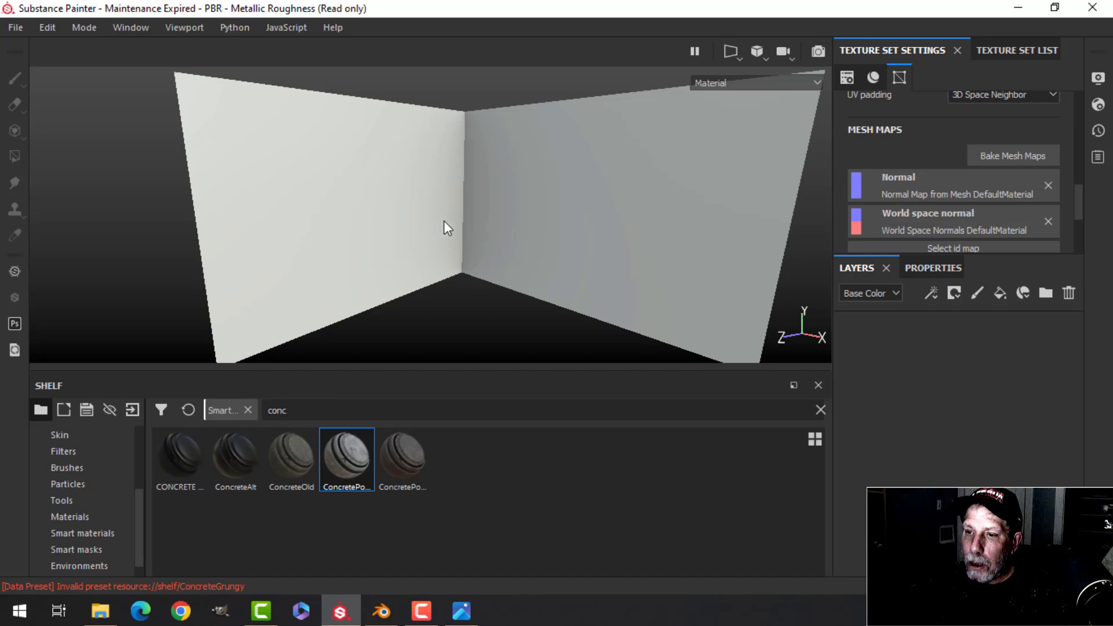
pyautogui.moveTo(357, 466)
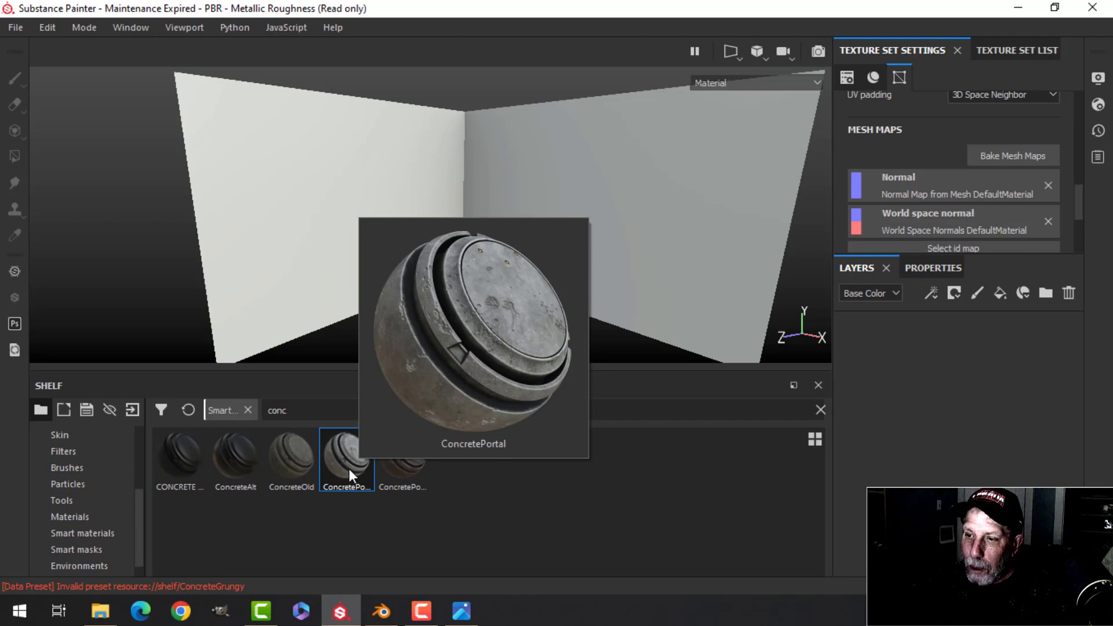
pyautogui.moveTo(347, 468); pyautogui.dragTo(913, 406)
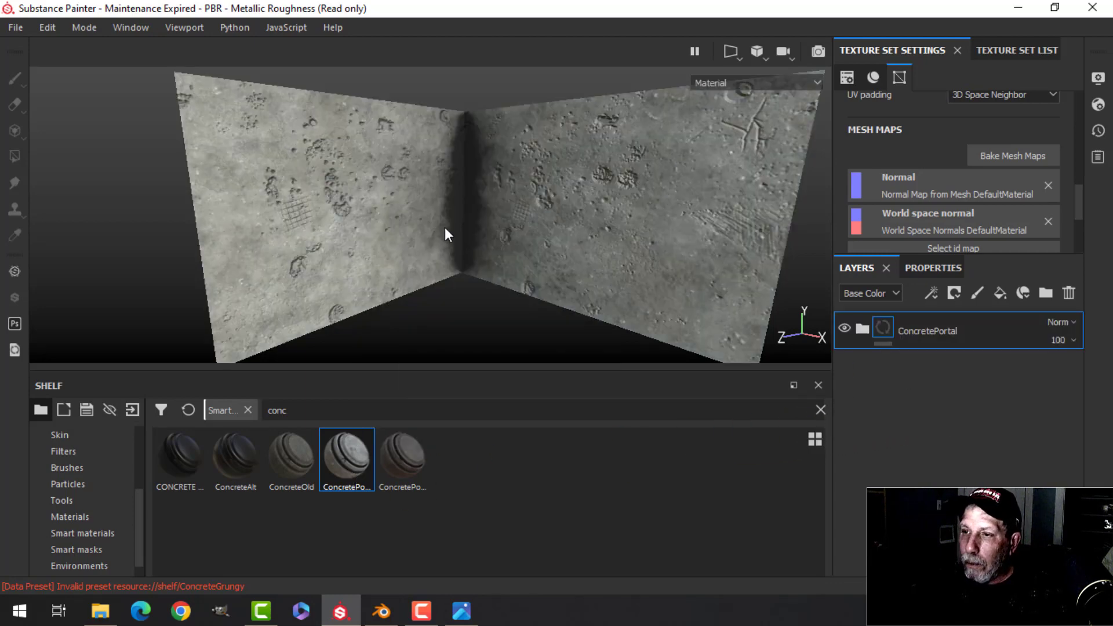
pyautogui.scroll(2, 433, 228)
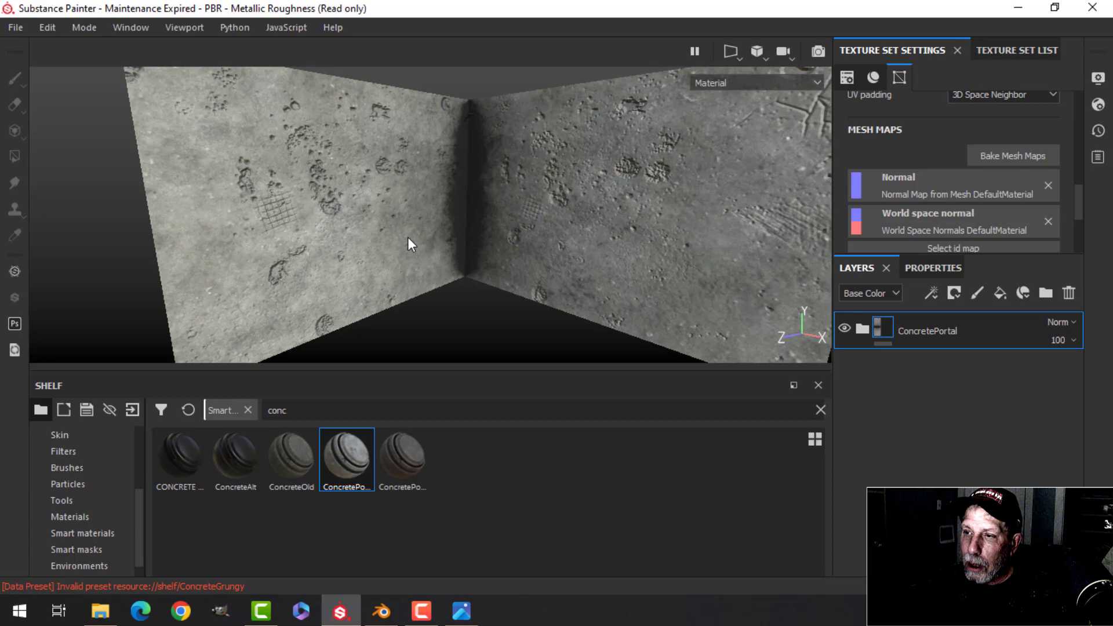
pyautogui.keyDown('alt'); pyautogui.moveTo(517, 250); pyautogui.dragTo(487, 243); pyautogui.keyUp('alt')
# Step: Expand the ConcretePortal folder, inspect its damage layer under rotated lighting, then collapse it
pyautogui.click(864, 329)
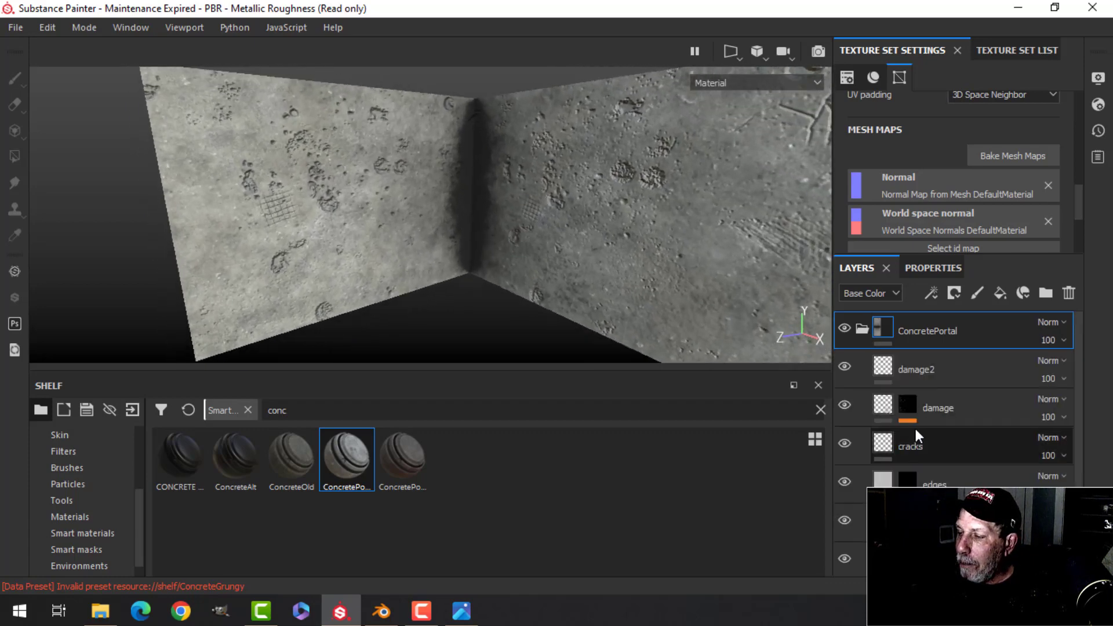
pyautogui.scroll(-1, 916, 429)
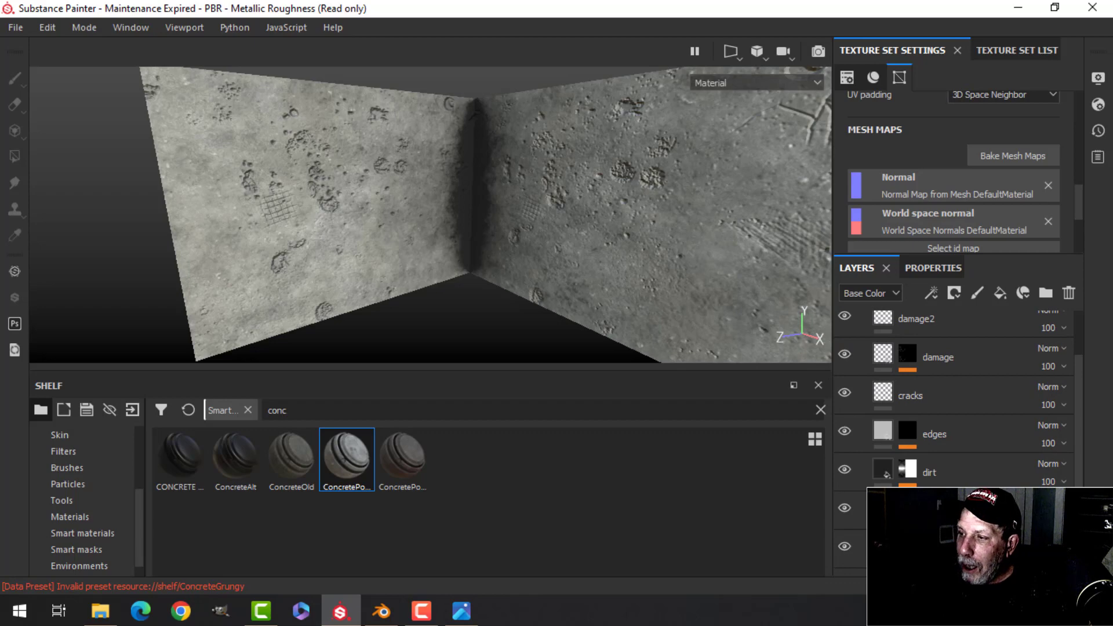
pyautogui.click(906, 356)
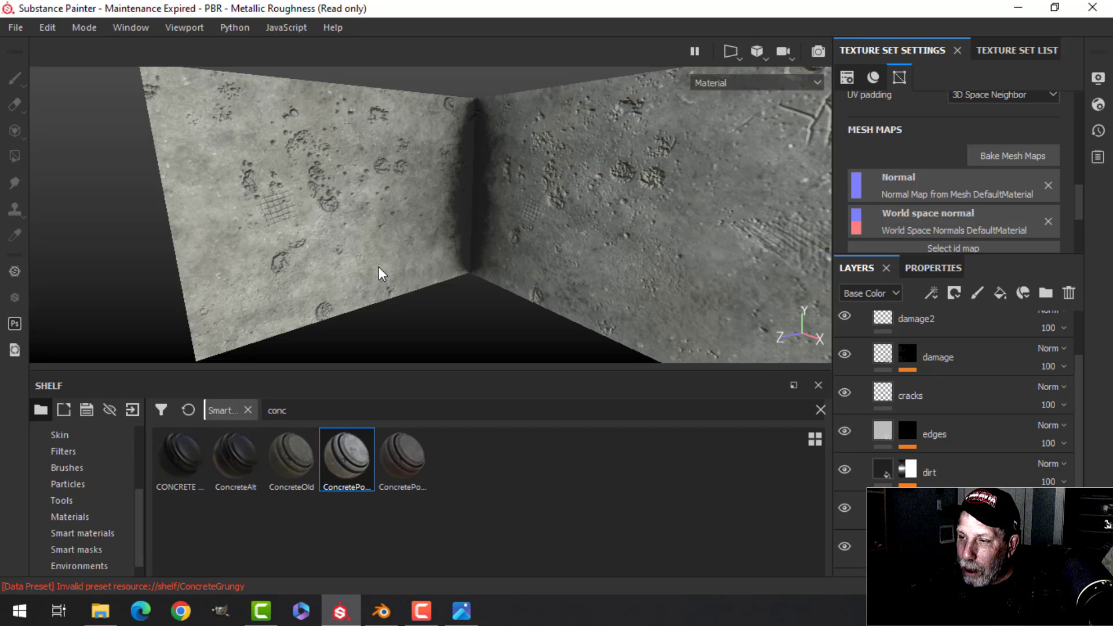
pyautogui.scroll(5, 366, 239)
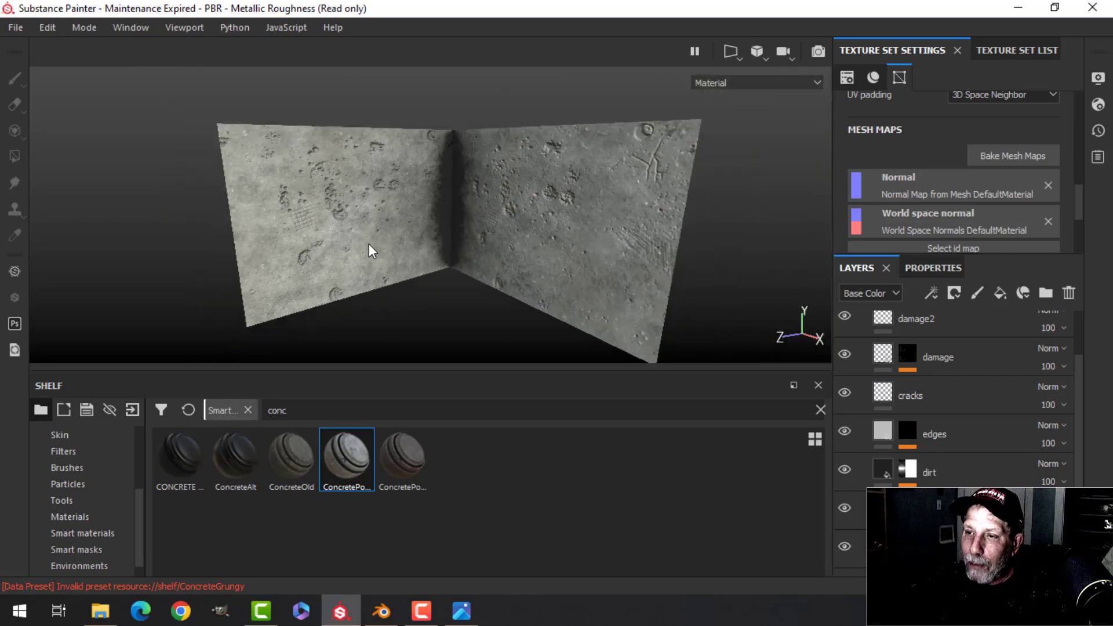
pyautogui.scroll(-2, 343, 250)
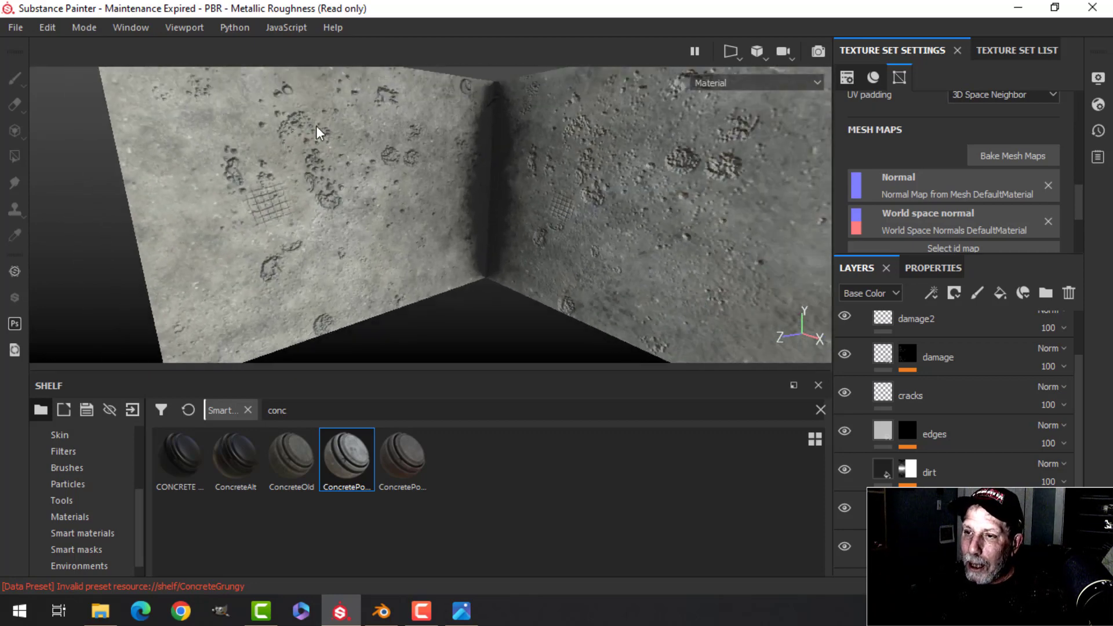
pyautogui.keyDown('shift'); pyautogui.moveTo(383, 222); pyautogui.dragTo(360, 235, button='right'); pyautogui.keyUp('shift')
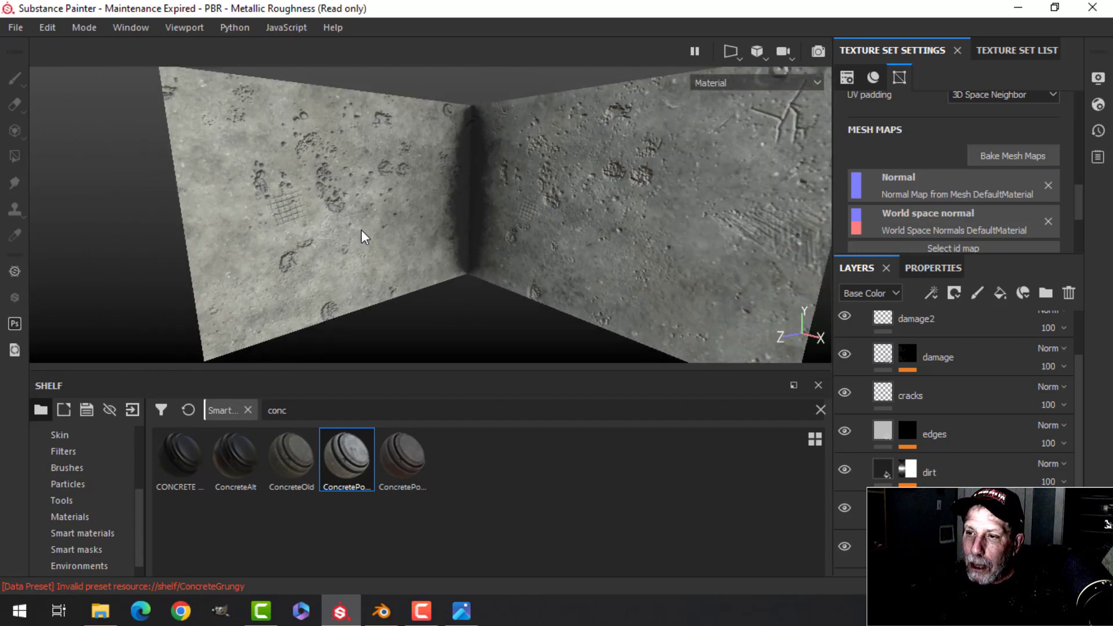
pyautogui.keyDown('alt'); pyautogui.moveTo(360, 236); pyautogui.dragTo(429, 238); pyautogui.keyUp('alt')
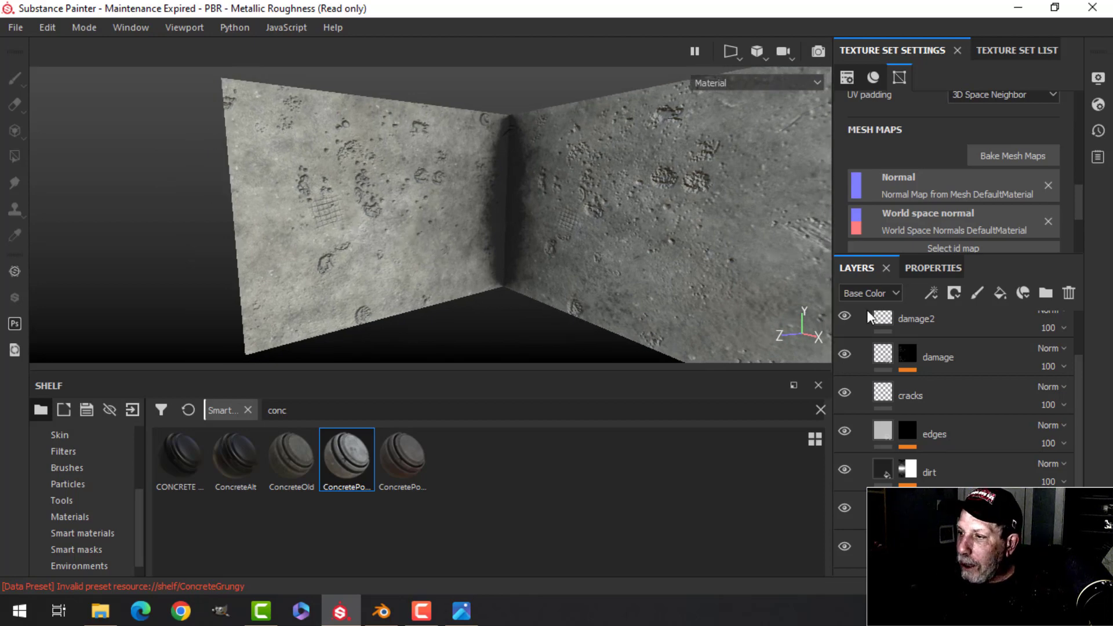
pyautogui.scroll(2, 869, 324)
pyautogui.click(916, 342)
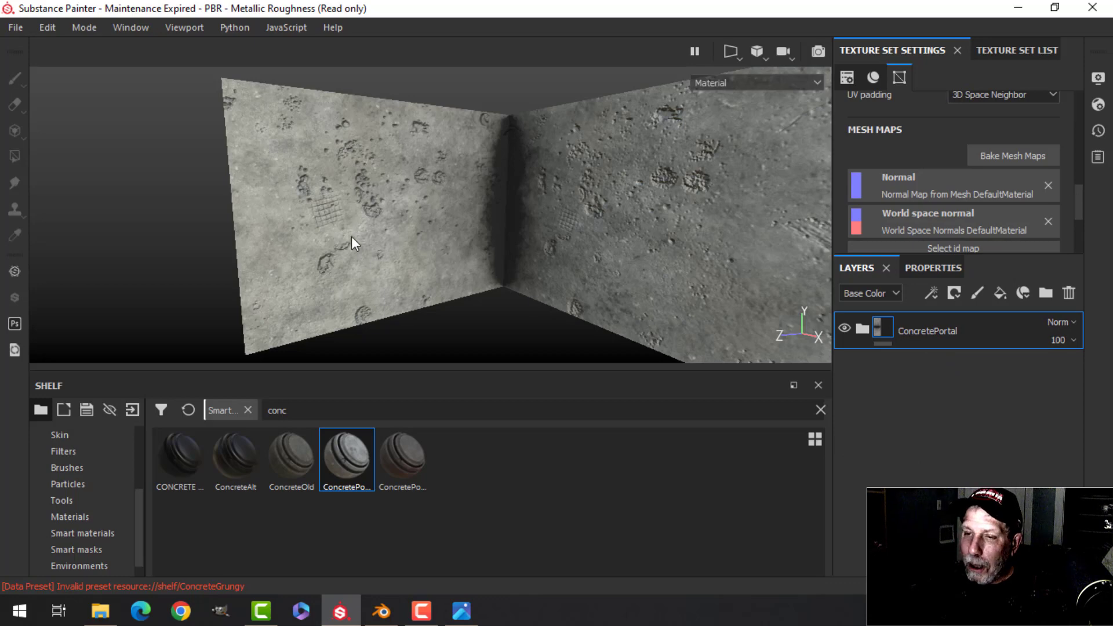
pyautogui.keyDown('alt'); pyautogui.moveTo(366, 246); pyautogui.dragTo(310, 225); pyautogui.keyUp('alt')
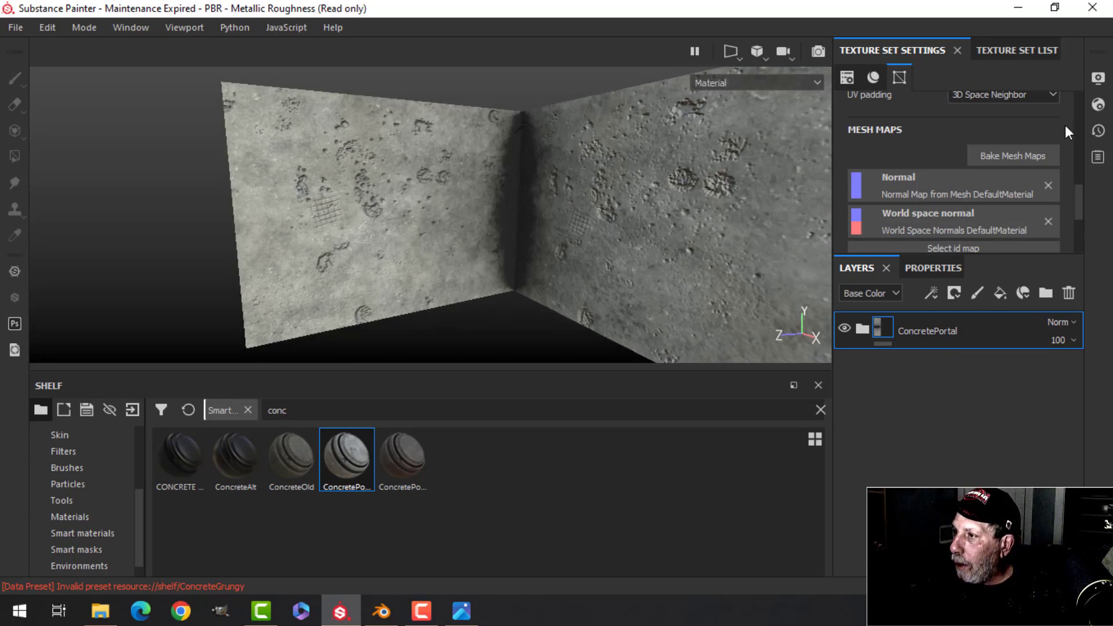
# Step: Switch the shader to pbr-metal-rough-with-alpha-blending in Shader Settings
pyautogui.click(1098, 78)
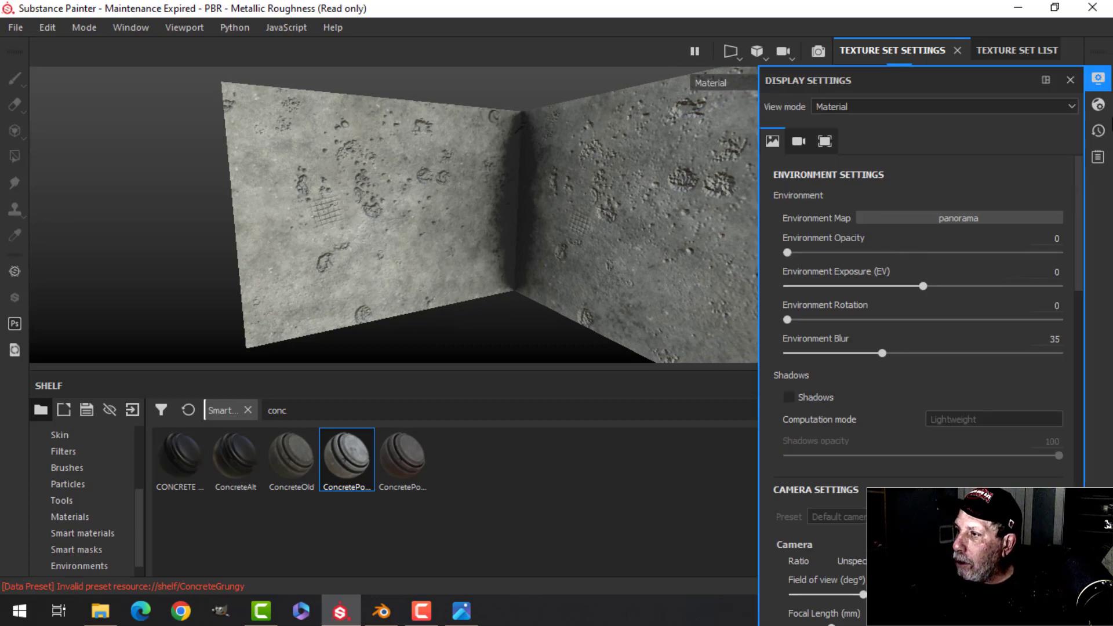
pyautogui.click(1100, 106)
pyautogui.click(930, 152)
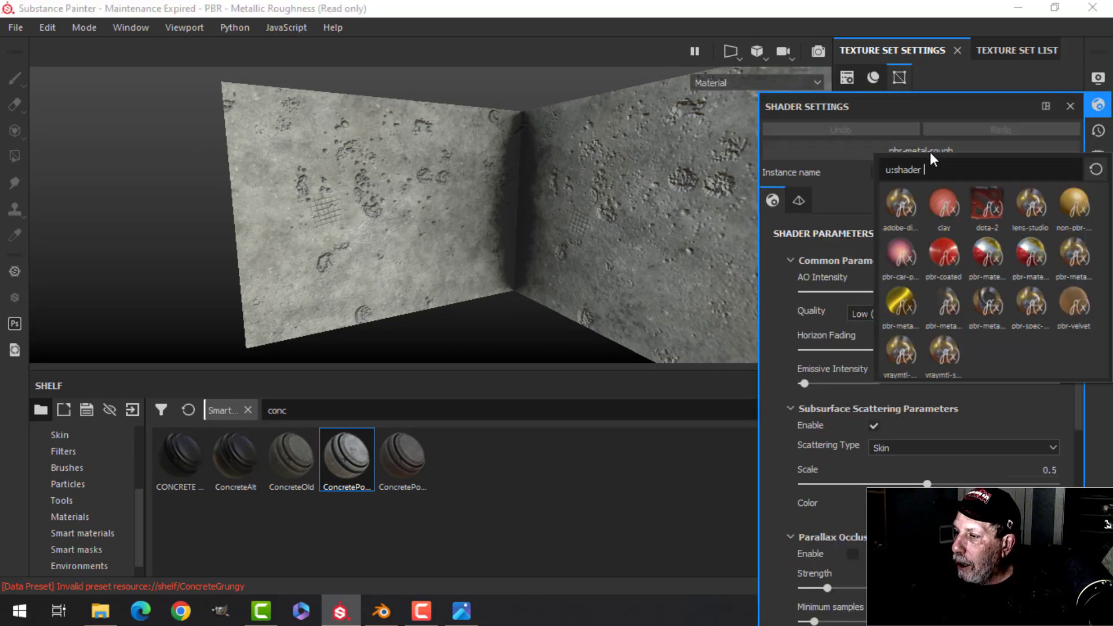
pyautogui.click(944, 305)
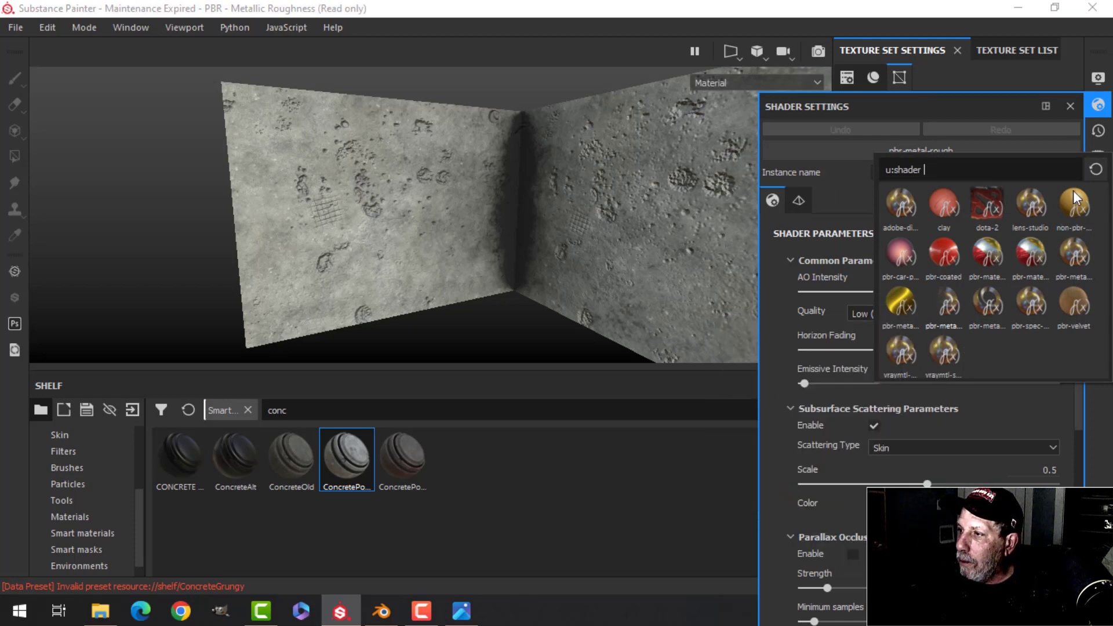
pyautogui.click(1099, 106)
# Step: Add an Opacity channel to the texture set
pyautogui.scroll(5, 1036, 171)
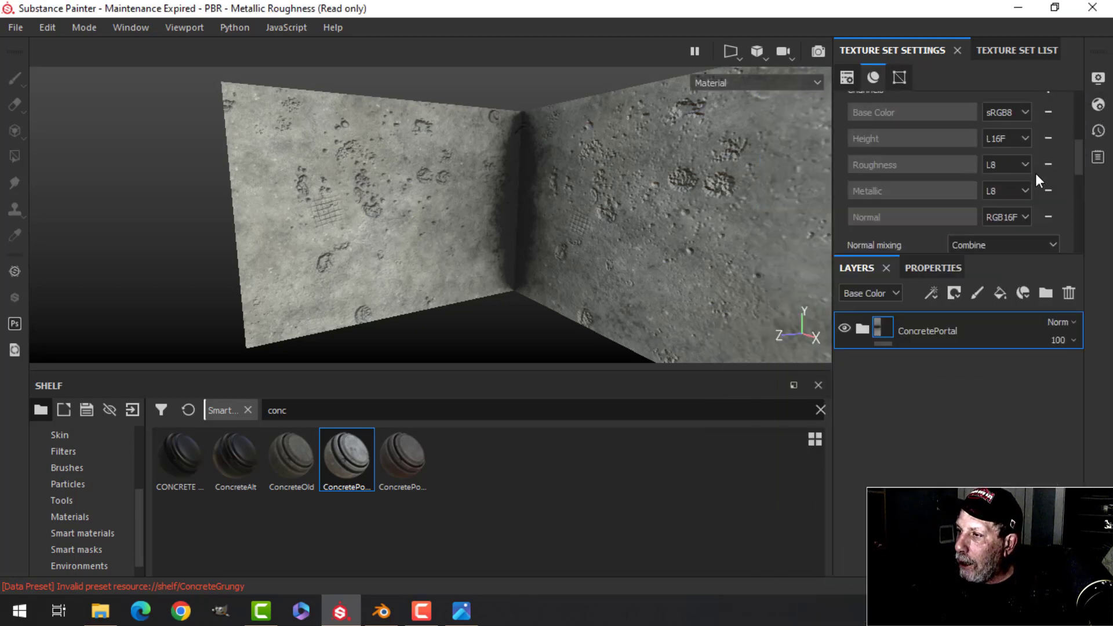
pyautogui.scroll(-2, 913, 155)
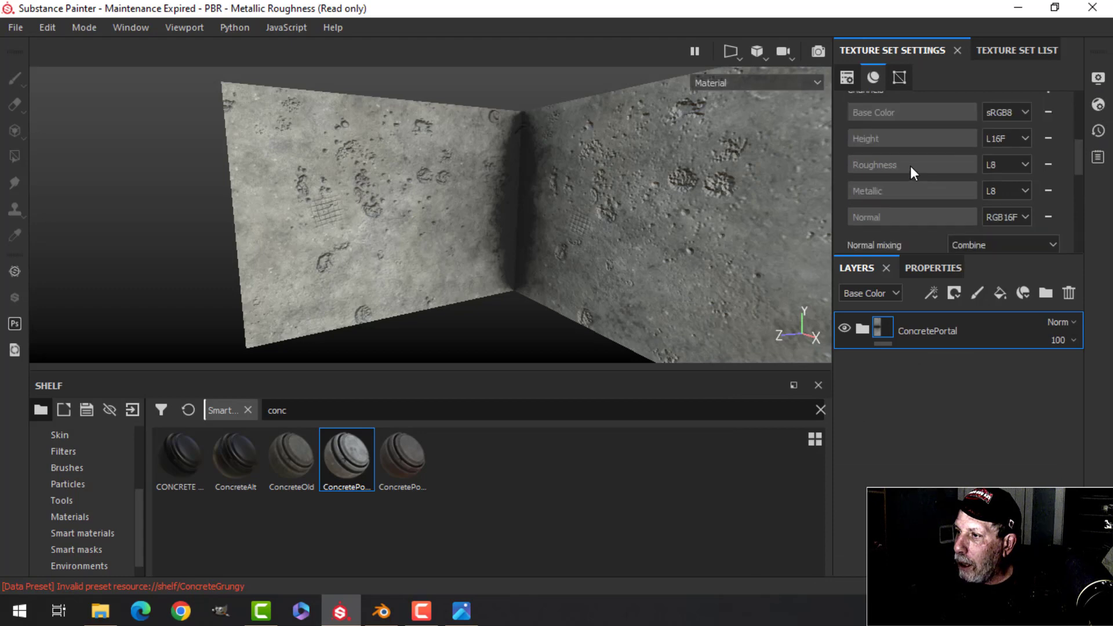
pyautogui.moveTo(932, 256); pyautogui.dragTo(934, 330)
pyautogui.scroll(2, 1059, 116)
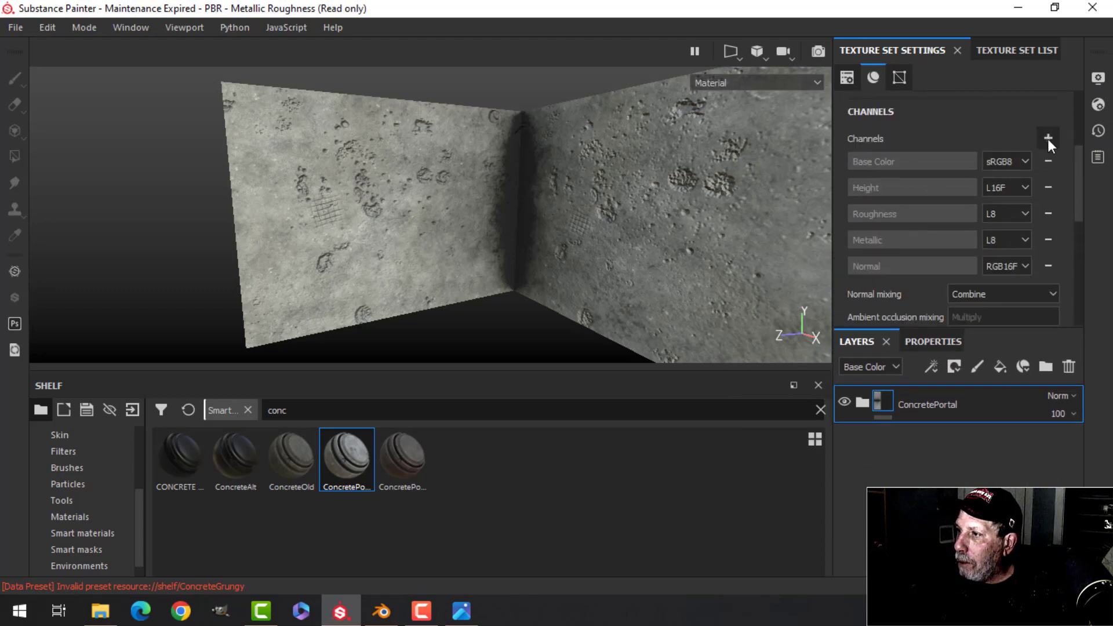
pyautogui.click(1048, 138)
pyautogui.click(1045, 313)
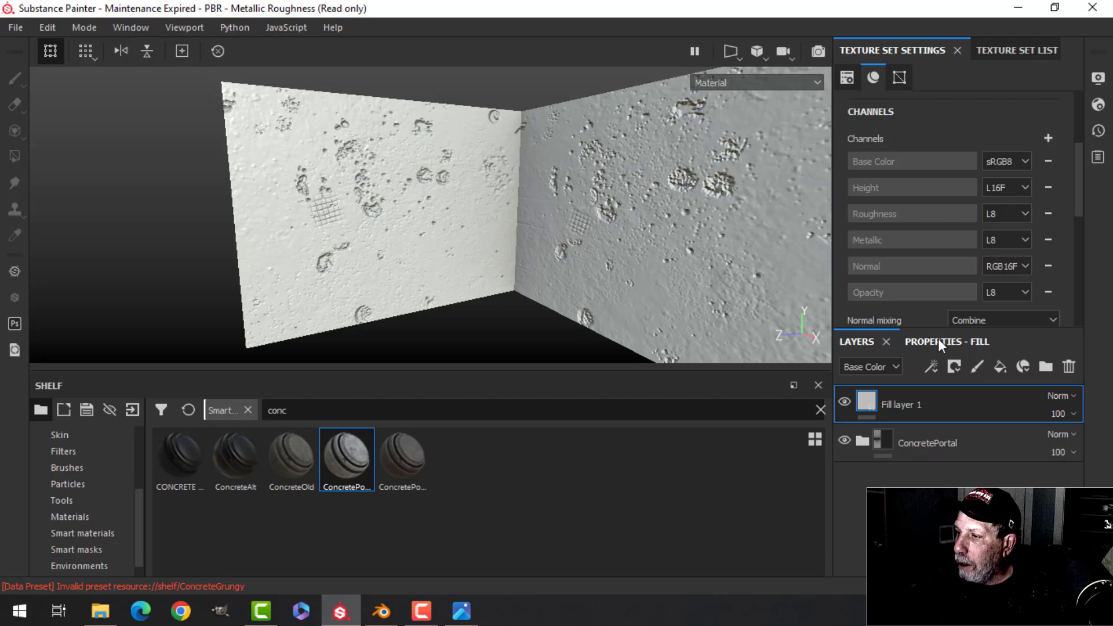
# Step: Add a fill layer above ConcretePortal and give it a black mask
pyautogui.click(938, 339)
pyautogui.click(869, 342)
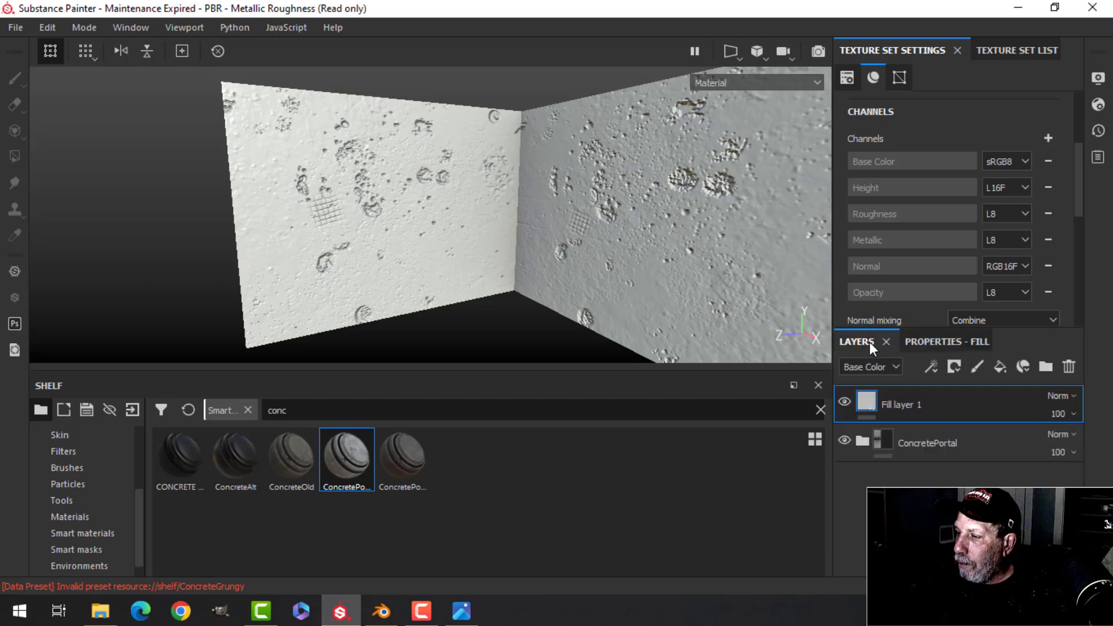
pyautogui.click(954, 369)
pyautogui.click(966, 403)
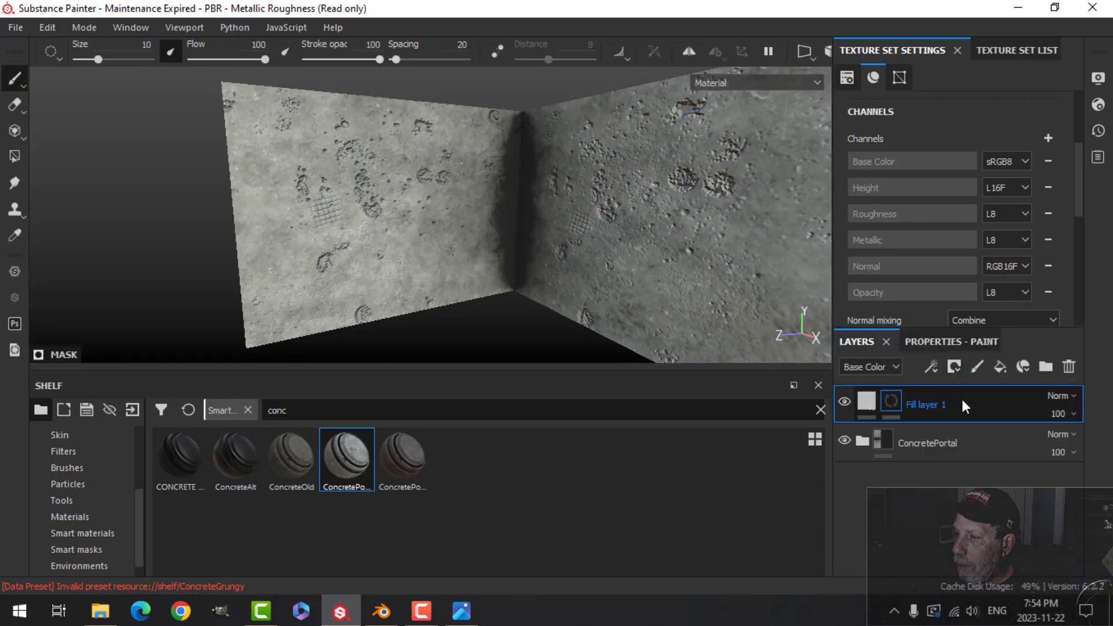
# Step: Limit the fill layer to the op channel only with opacity set to 0
pyautogui.click(860, 299)
pyautogui.click(951, 241)
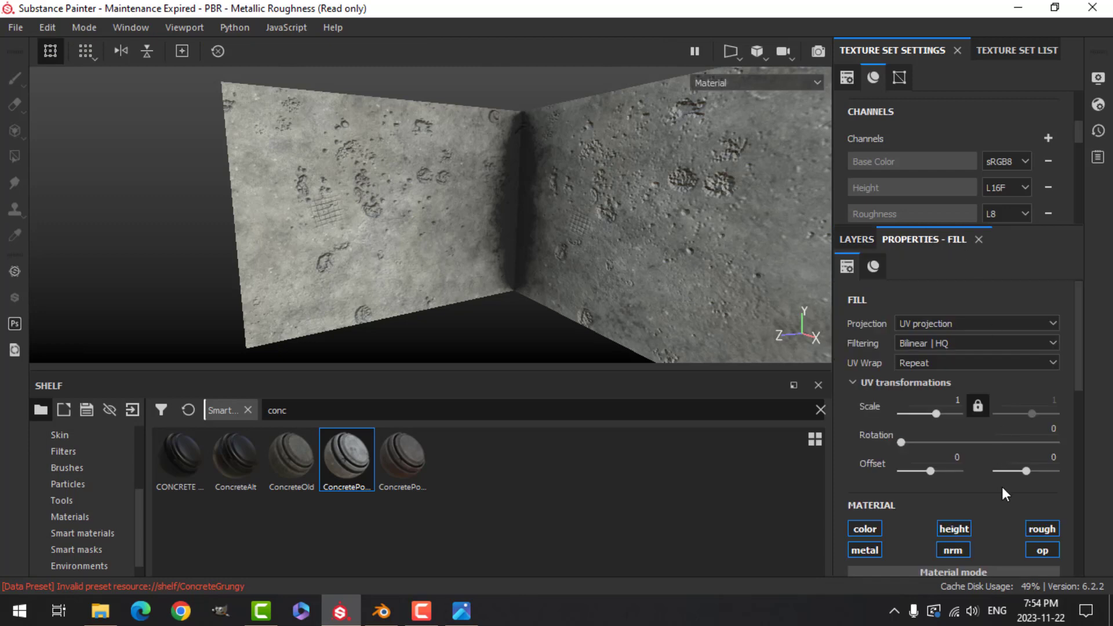
pyautogui.scroll(-1, 1003, 489)
pyautogui.click(1037, 501)
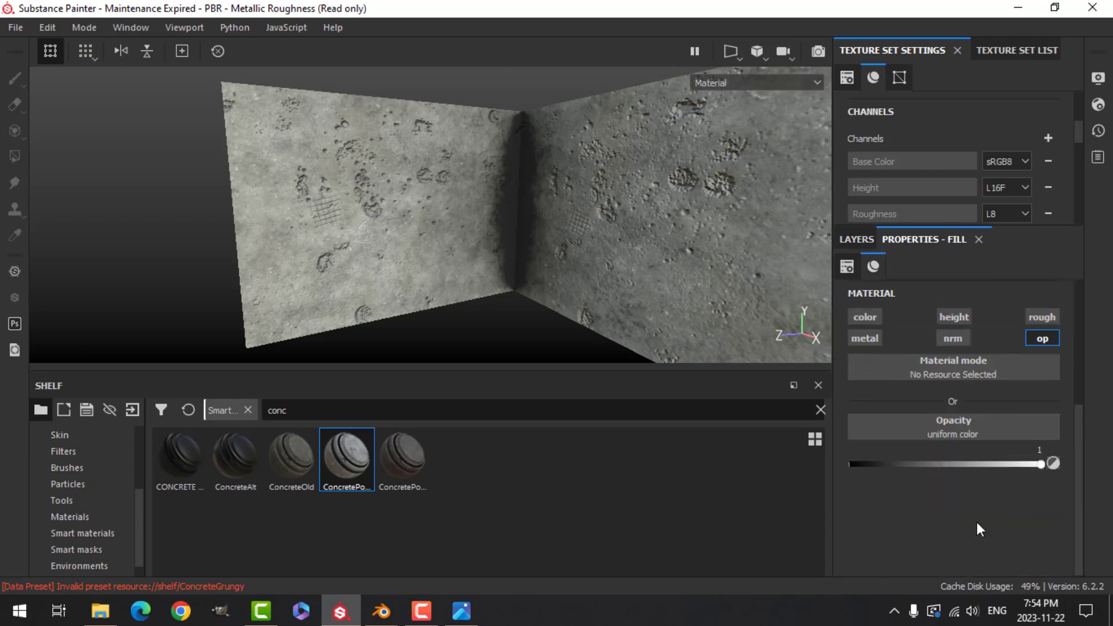
pyautogui.moveTo(1041, 465); pyautogui.dragTo(826, 456)
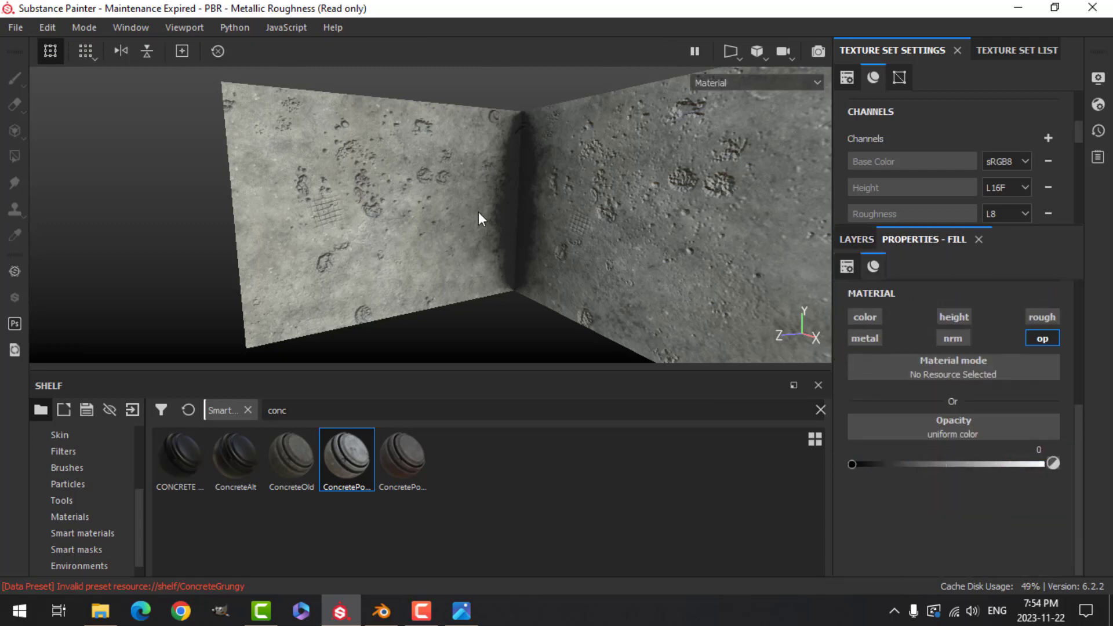
pyautogui.keyDown('alt'); pyautogui.moveTo(479, 211); pyautogui.dragTo(287, 201); pyautogui.keyUp('alt')
# Step: Paint a test stroke on the fill layer's mask along the wall edge, then undo it
pyautogui.click(858, 239)
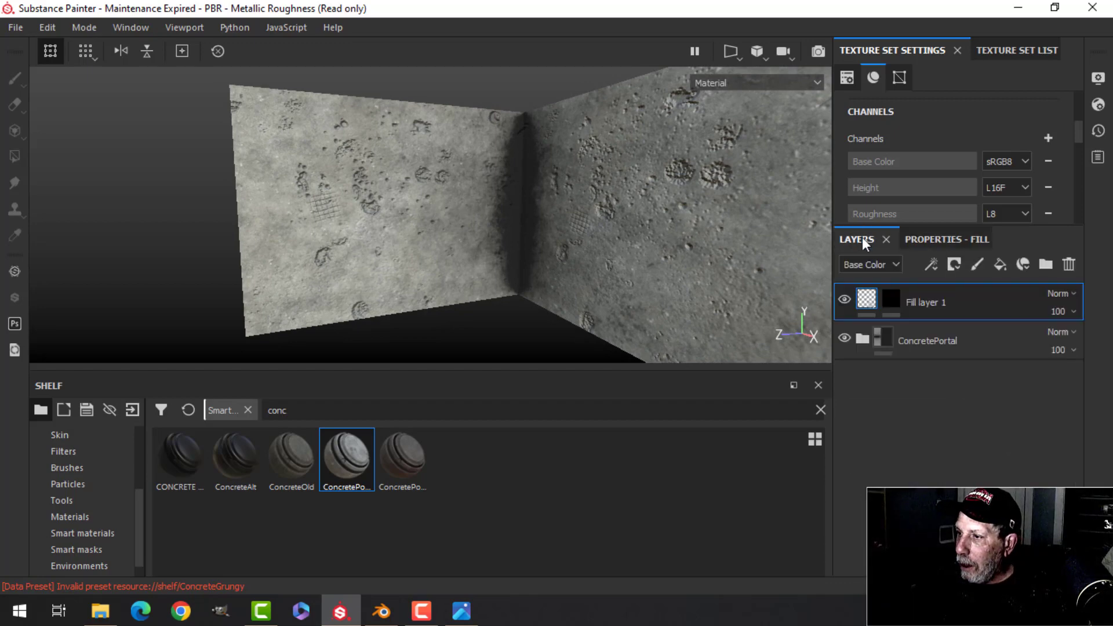
pyautogui.click(891, 298)
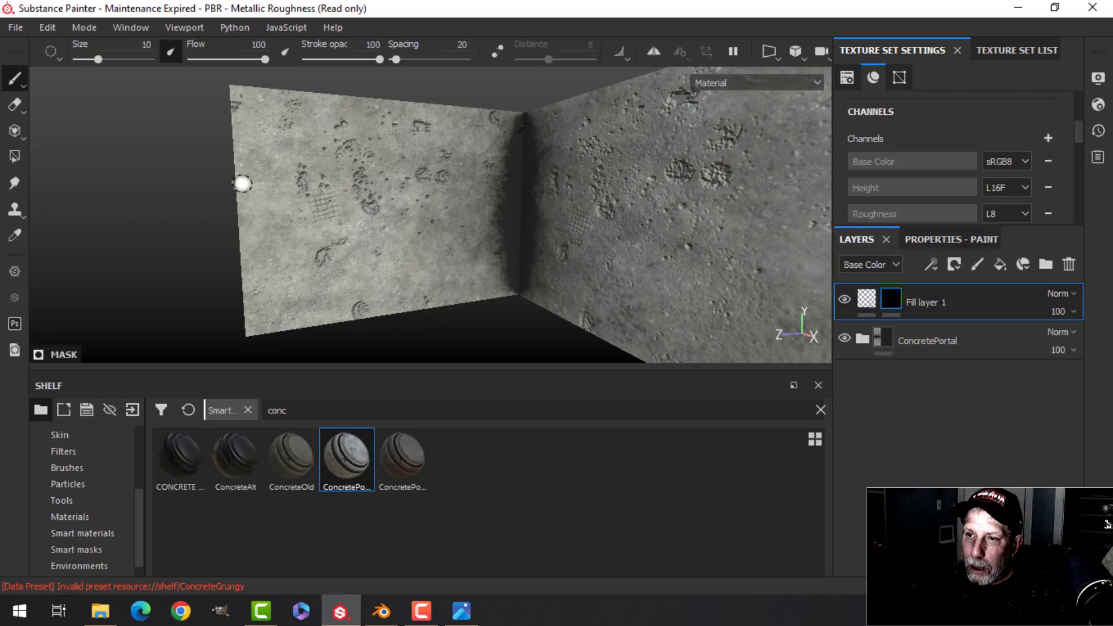
pyautogui.moveTo(241, 191); pyautogui.dragTo(241, 249)
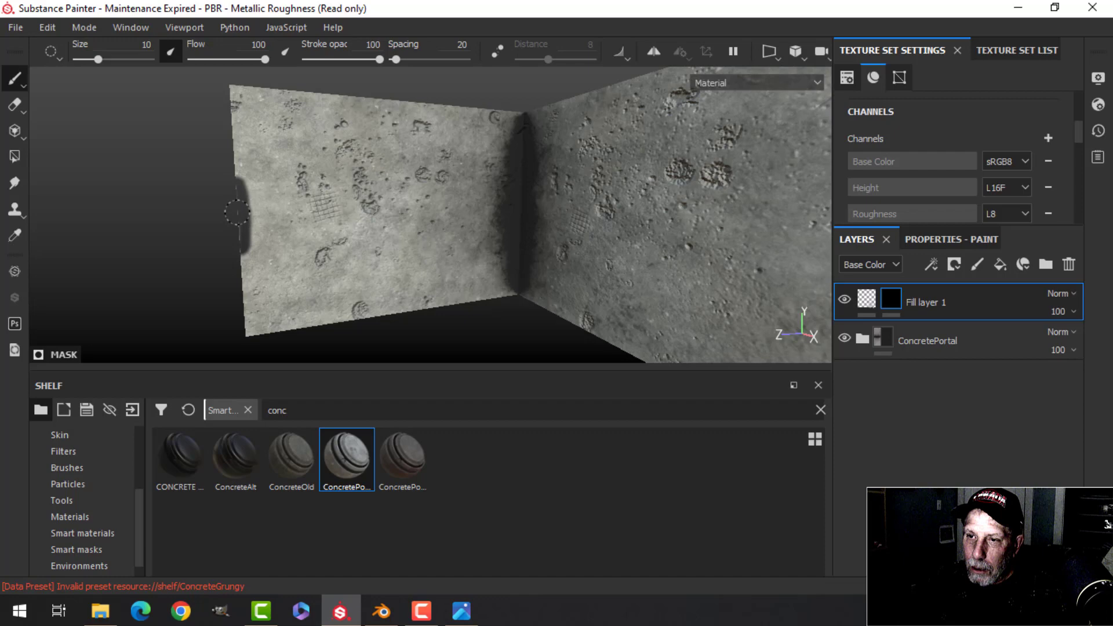
pyautogui.hotkey('ctrl', 'z')
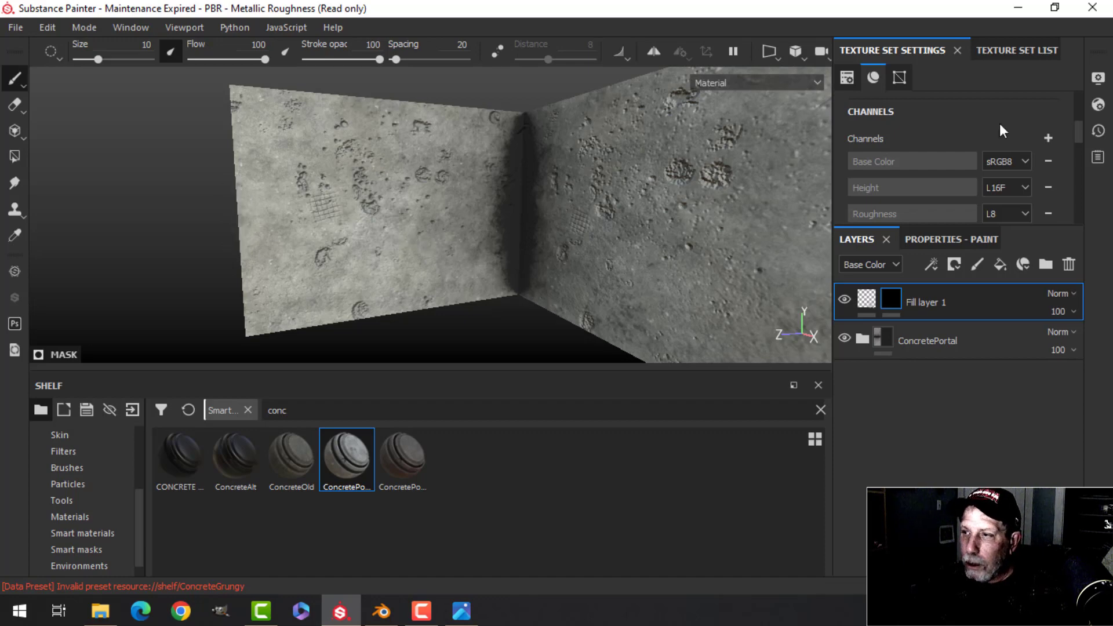
# Step: Turn on temporal anti-aliasing in the viewport display settings
pyautogui.click(1097, 105)
pyautogui.scroll(-5, 922, 348)
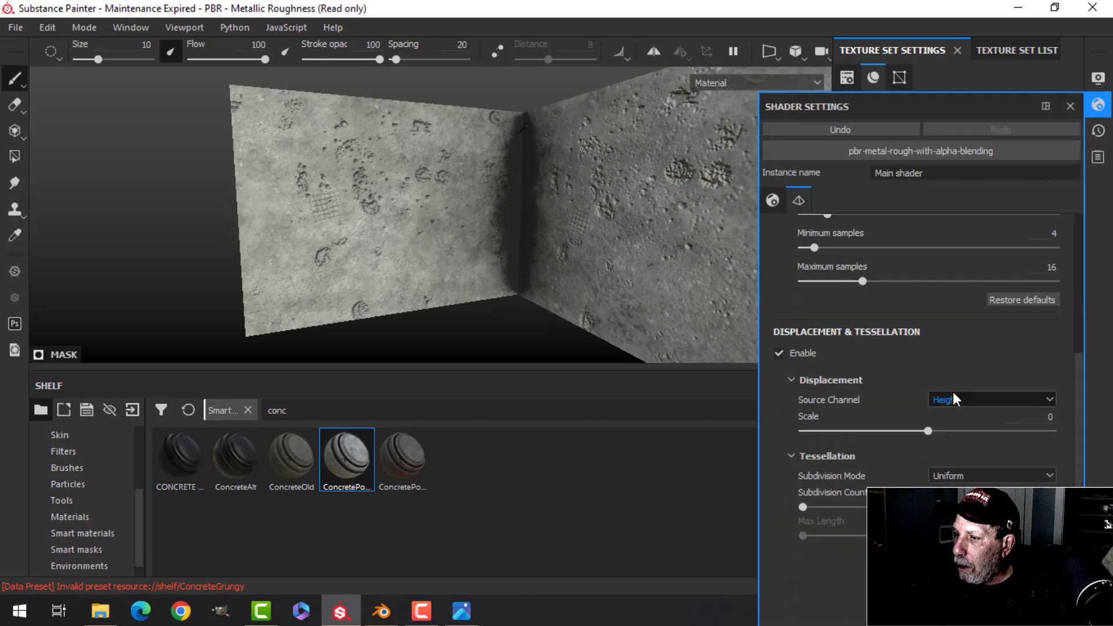
pyautogui.click(1097, 78)
pyautogui.scroll(-8, 876, 344)
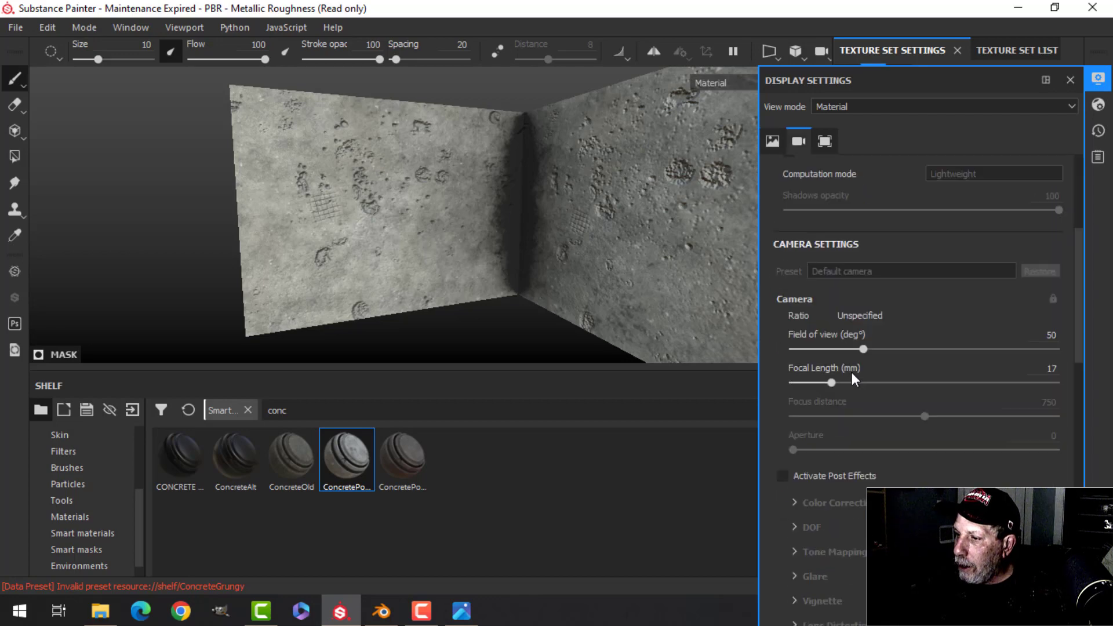
pyautogui.scroll(-3, 836, 376)
pyautogui.click(786, 385)
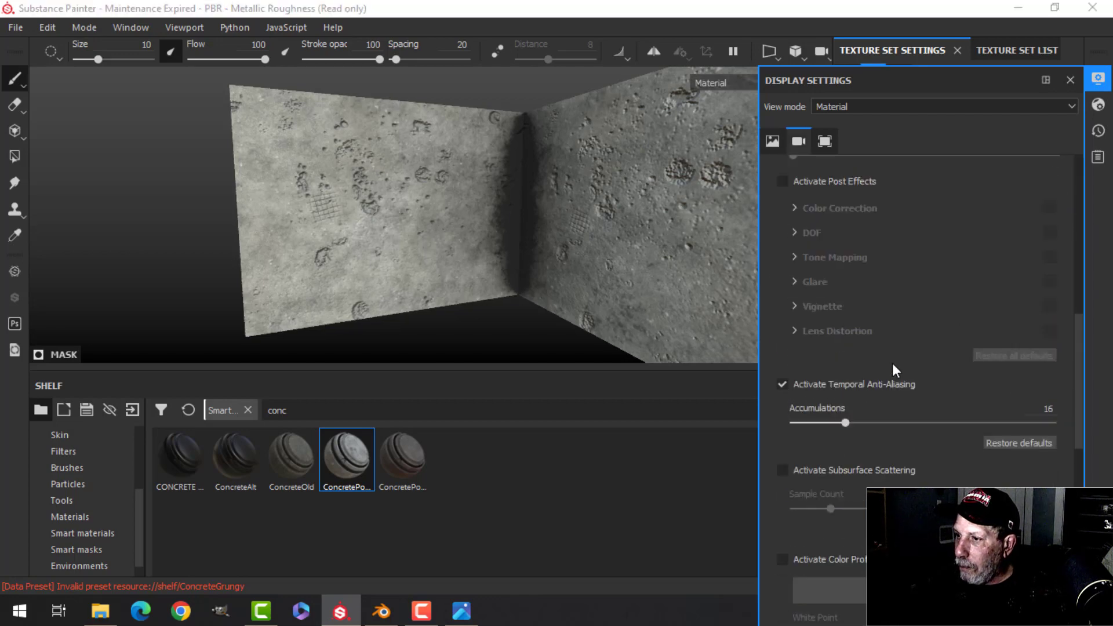
pyautogui.click(1097, 77)
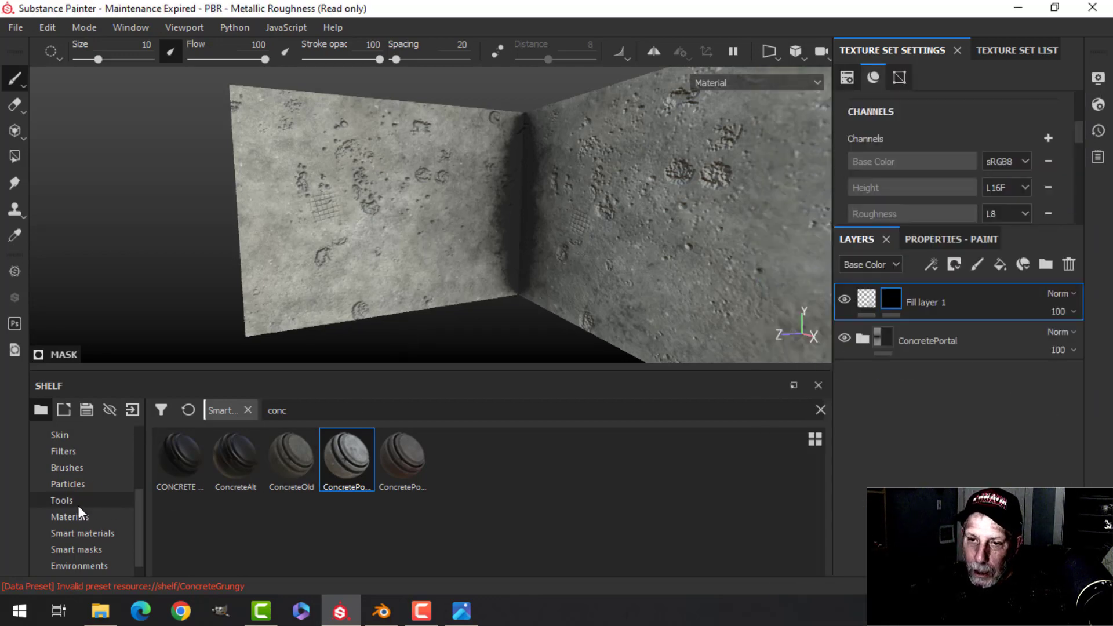
pyautogui.scroll(3, 71, 503)
pyautogui.click(66, 566)
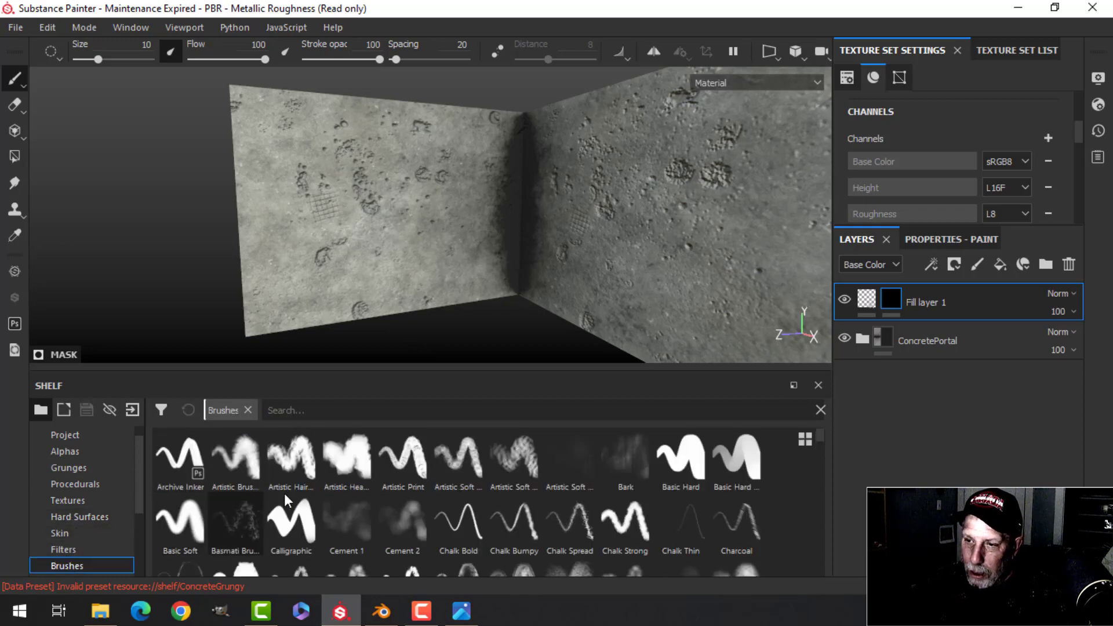
pyautogui.click(414, 410)
pyautogui.write('DIRT')
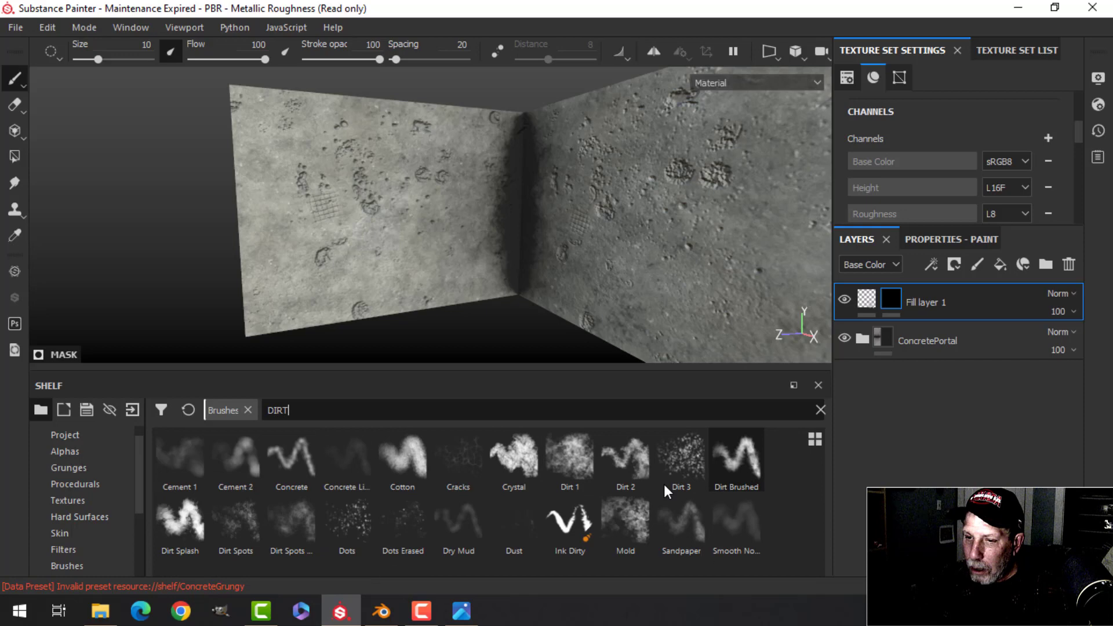
pyautogui.click(528, 461)
pyautogui.keyDown('alt'); pyautogui.moveTo(311, 278); pyautogui.dragTo(281, 186); pyautogui.keyUp('alt')
pyautogui.scroll(3, 249, 211)
pyautogui.keyDown('alt'); pyautogui.moveTo(249, 211); pyautogui.dragTo(339, 224, button='middle'); pyautogui.keyUp('alt')
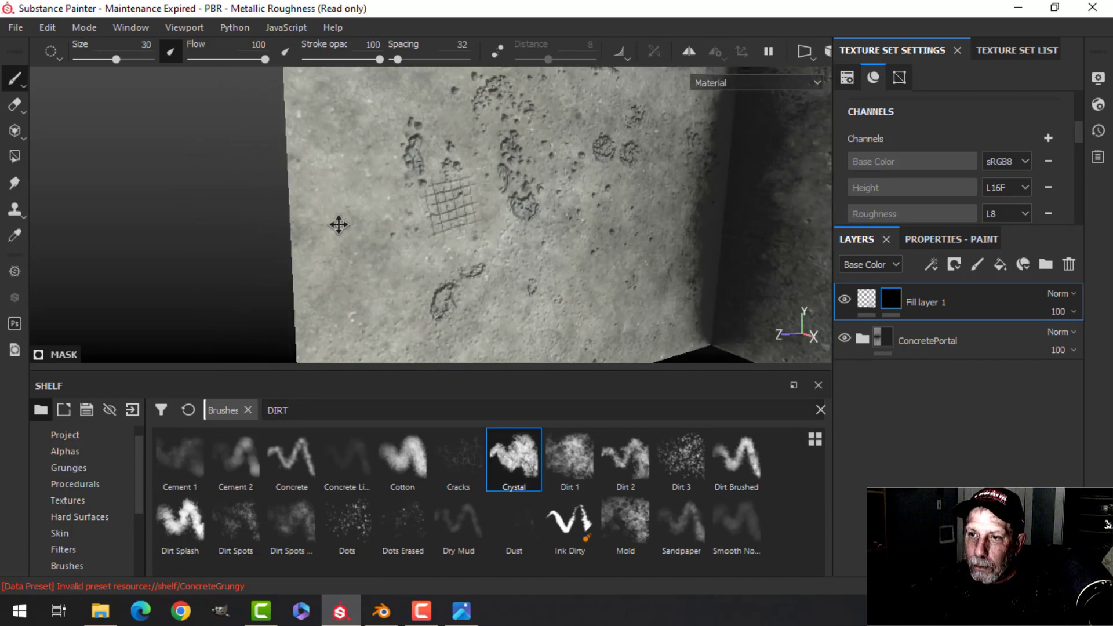
pyautogui.scroll(2, 338, 225)
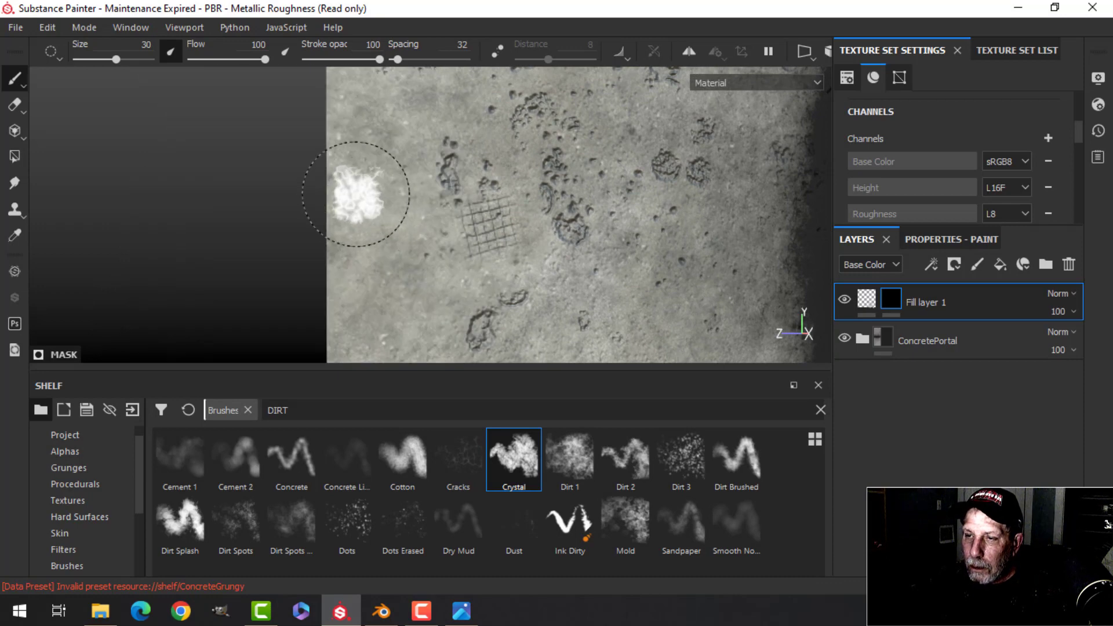
pyautogui.moveTo(356, 193)
pyautogui.mouseDown()
pyautogui.moveTo(339, 214)
pyautogui.moveTo(330, 163)
pyautogui.mouseUp()
pyautogui.moveTo(359, 174)
pyautogui.keyDown('ctrl'); pyautogui.mouseDown(button='right')
pyautogui.moveTo(373, 149)
pyautogui.moveTo(361, 160)
pyautogui.mouseUp(button='right'); pyautogui.keyUp('ctrl')
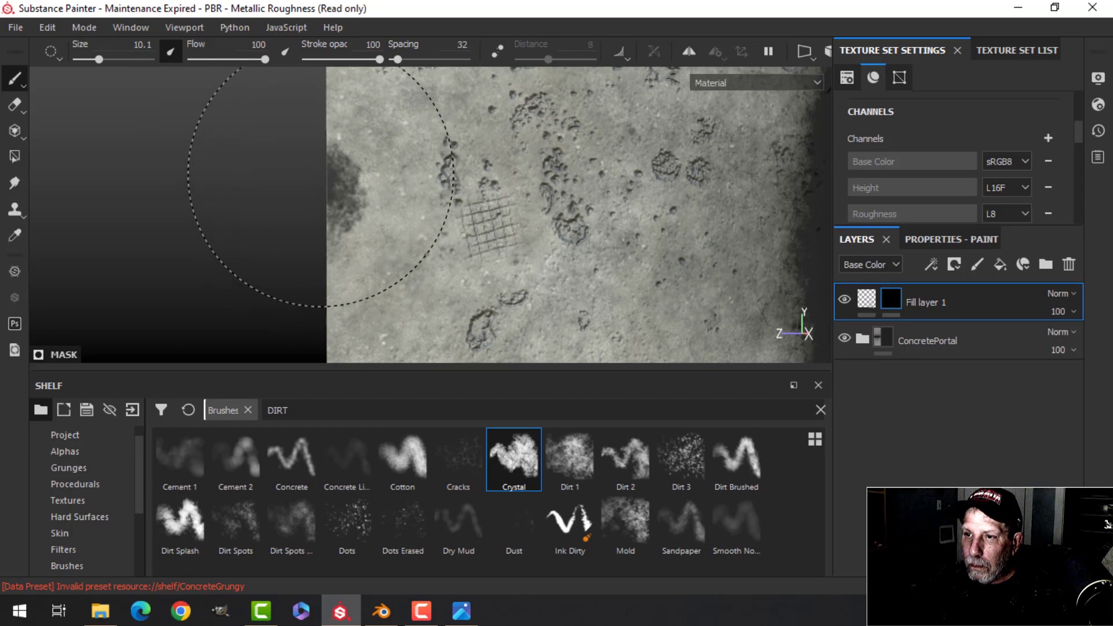
pyautogui.keyDown('alt'); pyautogui.moveTo(318, 186); pyautogui.dragTo(421, 212); pyautogui.keyUp('alt')
pyautogui.click(180, 522)
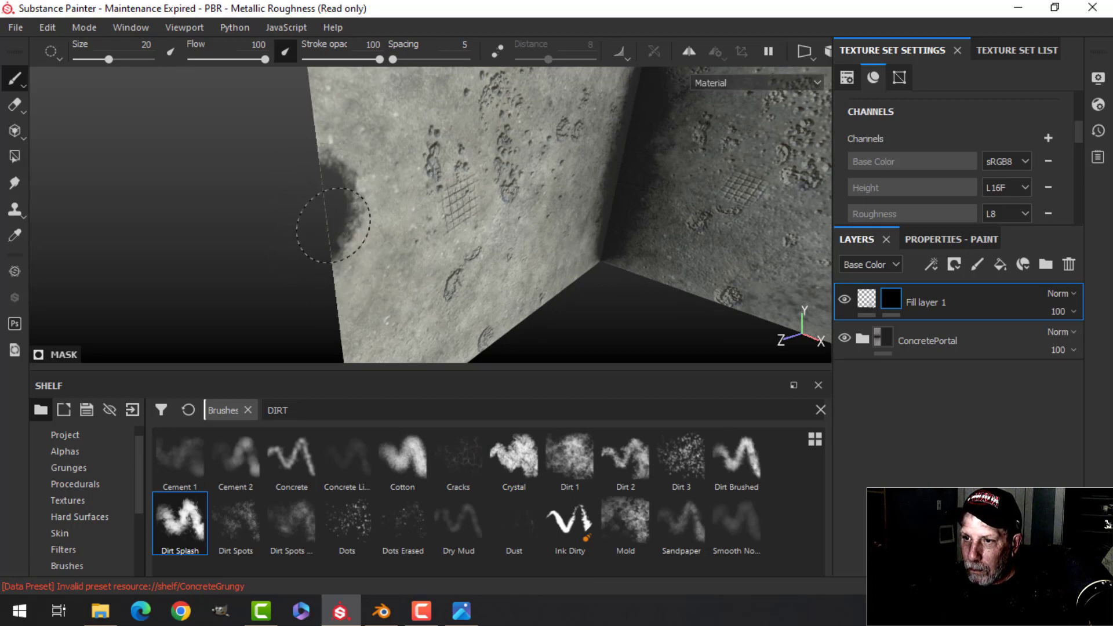
pyautogui.moveTo(314, 154)
pyautogui.mouseDown()
pyautogui.moveTo(313, 119)
pyautogui.moveTo(352, 219)
pyautogui.moveTo(352, 265)
pyautogui.mouseUp()
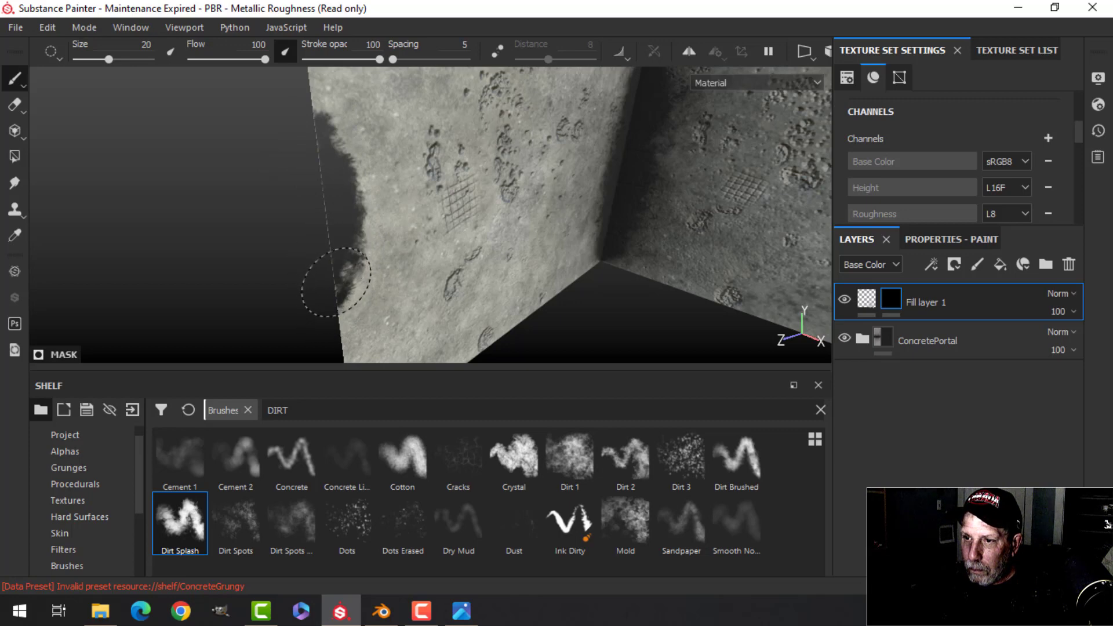
pyautogui.moveTo(350, 171)
pyautogui.mouseDown()
pyautogui.moveTo(346, 105)
pyautogui.moveTo(340, 142)
pyautogui.mouseUp()
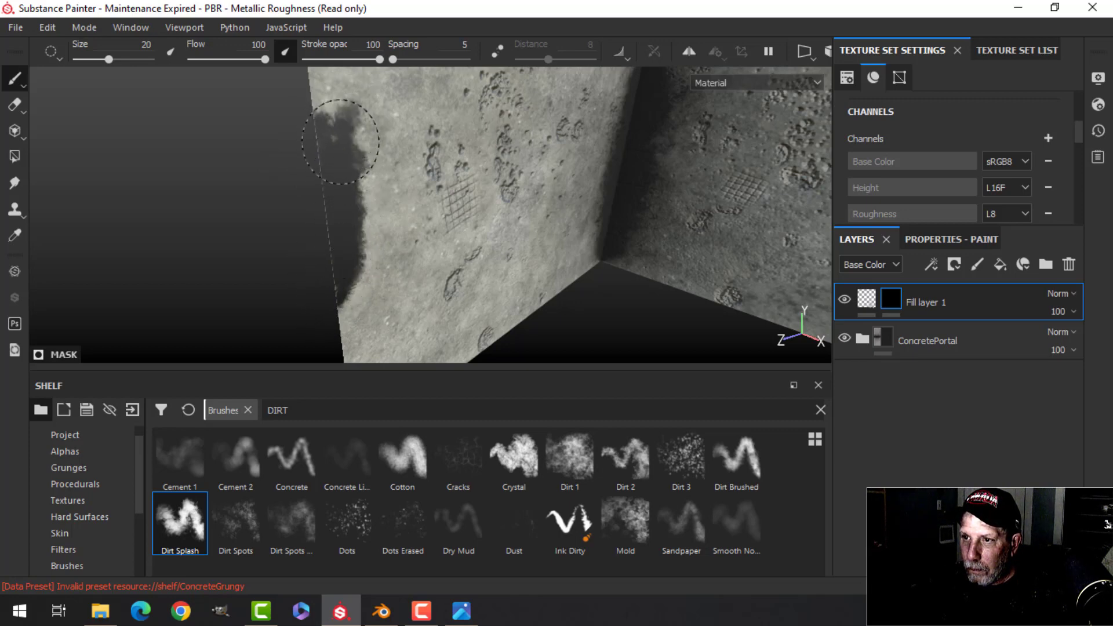
pyautogui.moveTo(358, 183)
pyautogui.keyDown('alt'); pyautogui.mouseDown()
pyautogui.moveTo(496, 218)
pyautogui.moveTo(368, 199)
pyautogui.mouseUp(); pyautogui.keyUp('alt')
pyautogui.keyDown('alt'); pyautogui.moveTo(450, 208); pyautogui.dragTo(521, 204, button='middle'); pyautogui.keyUp('alt')
pyautogui.keyDown('alt'); pyautogui.moveTo(521, 204); pyautogui.dragTo(472, 211); pyautogui.keyUp('alt')
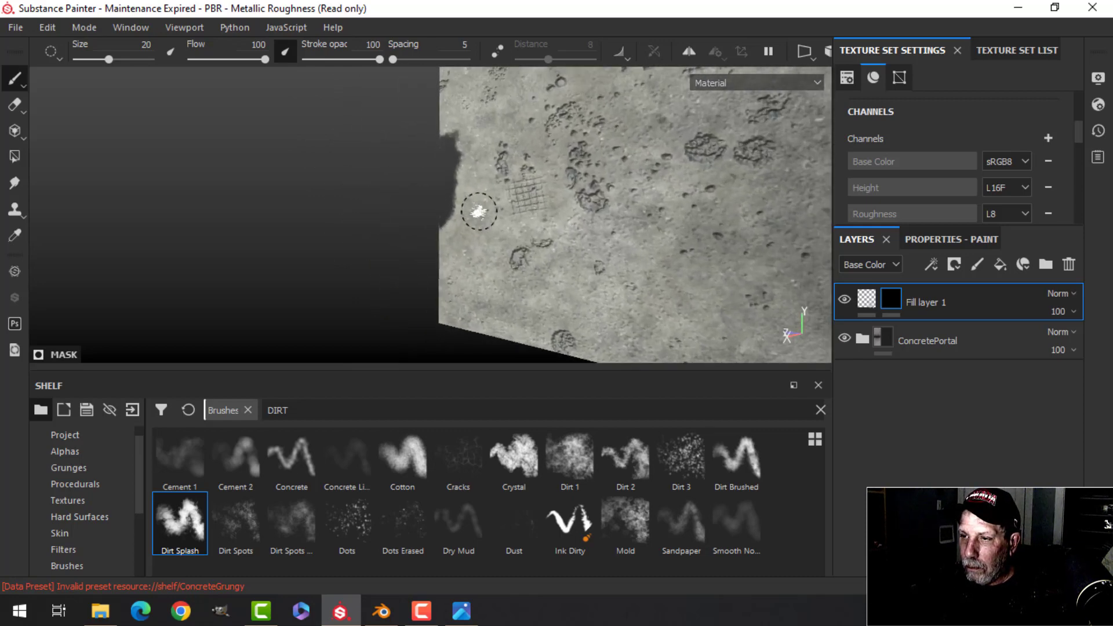
pyautogui.keyDown('alt'); pyautogui.moveTo(472, 211); pyautogui.dragTo(455, 218, button='middle'); pyautogui.keyUp('alt')
pyautogui.keyDown('alt'); pyautogui.moveTo(455, 218); pyautogui.dragTo(786, 172); pyautogui.keyUp('alt')
# Step: Set Environment Opacity to 48, then enlarge the hole with a Dirt Splash stroke on Fill layer 1's mask
pyautogui.click(1099, 79)
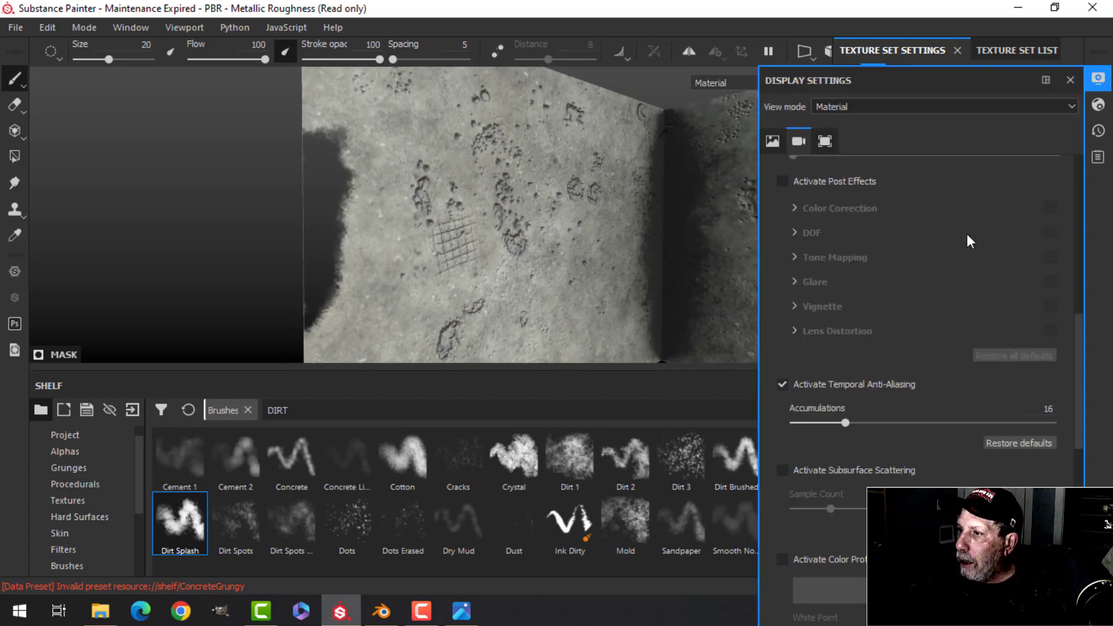
pyautogui.scroll(5, 829, 238)
pyautogui.click(771, 142)
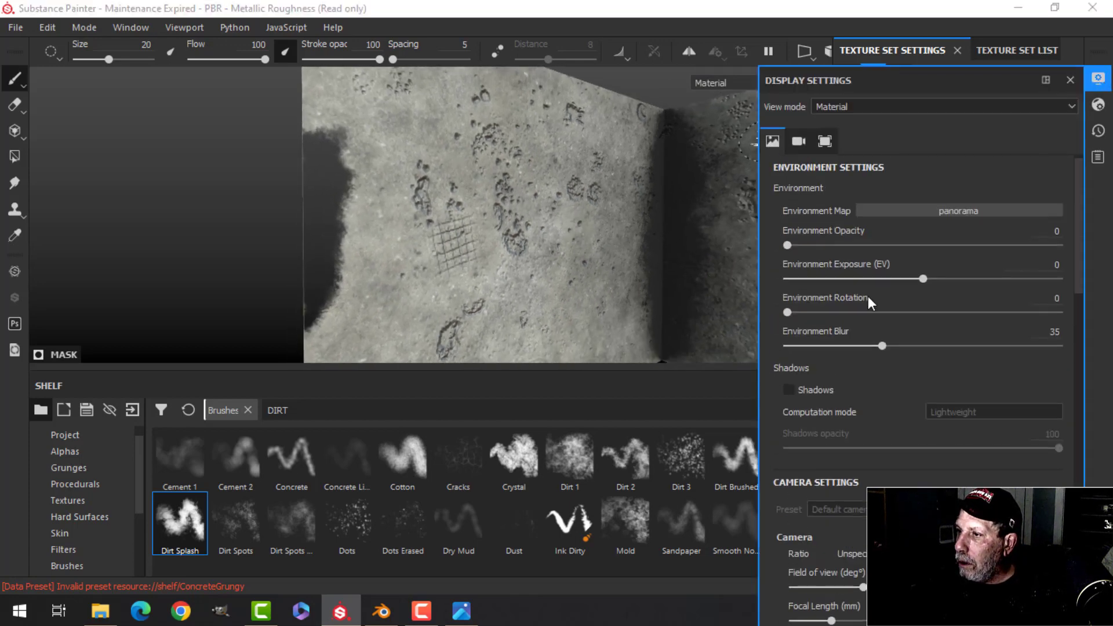
pyautogui.moveTo(788, 246); pyautogui.dragTo(917, 249)
pyautogui.moveTo(580, 174)
pyautogui.keyDown('alt'); pyautogui.mouseDown()
pyautogui.moveTo(236, 161)
pyautogui.moveTo(365, 157)
pyautogui.moveTo(305, 173)
pyautogui.moveTo(341, 199)
pyautogui.moveTo(308, 233)
pyautogui.moveTo(530, 231)
pyautogui.moveTo(452, 235)
pyautogui.mouseUp(); pyautogui.keyUp('alt')
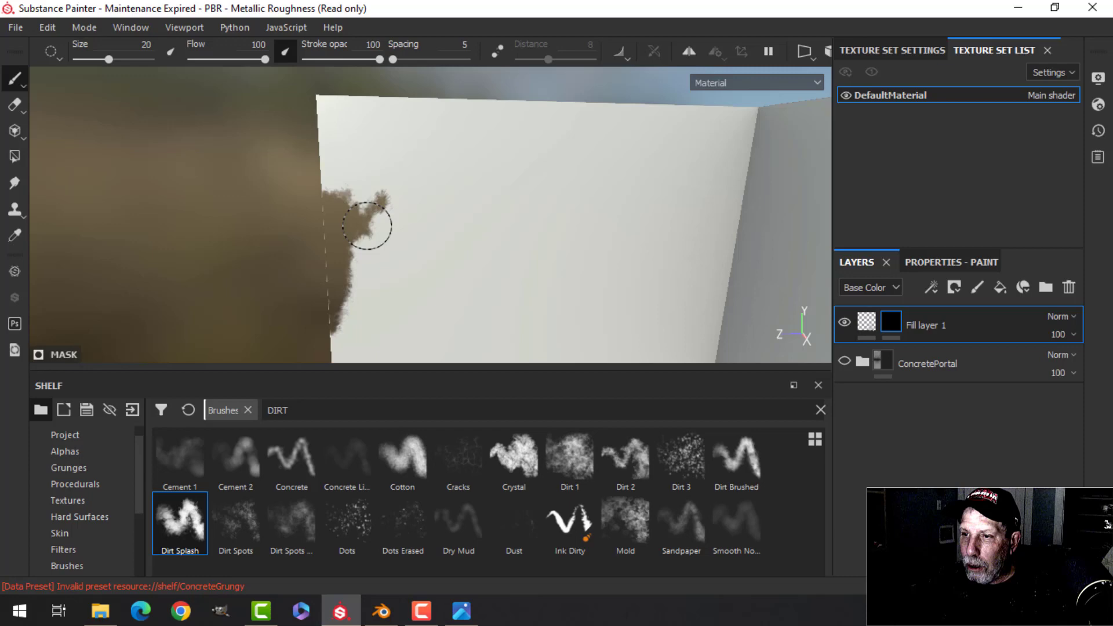
pyautogui.moveTo(366, 226)
pyautogui.mouseDown()
pyautogui.moveTo(347, 206)
pyautogui.moveTo(371, 193)
pyautogui.moveTo(337, 203)
pyautogui.moveTo(324, 184)
pyautogui.moveTo(359, 190)
pyautogui.moveTo(341, 248)
pyautogui.mouseUp()
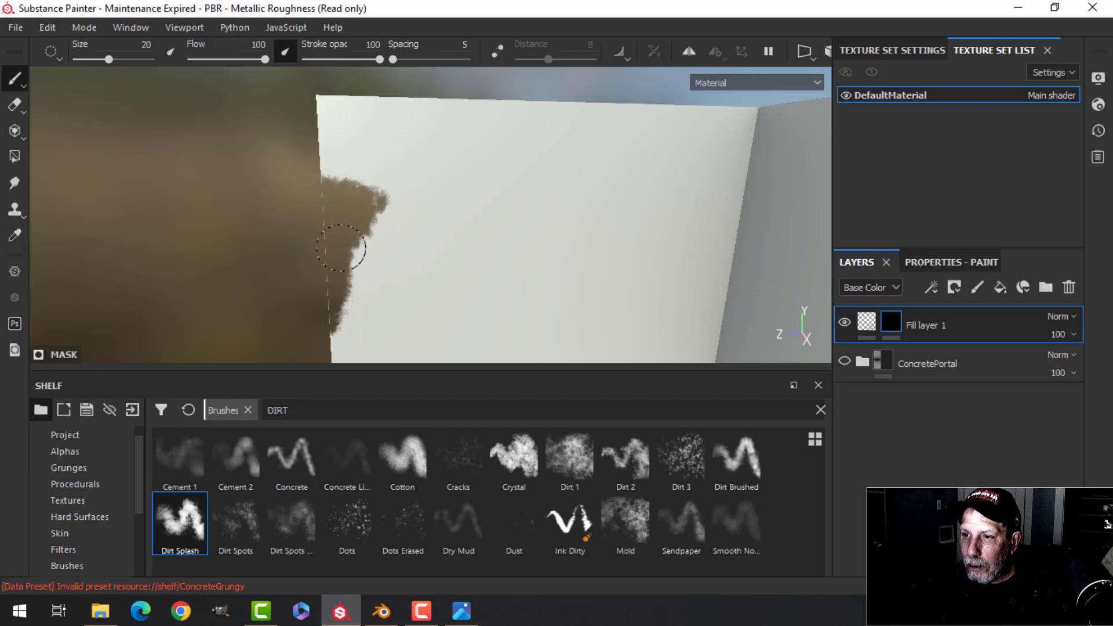
# Step: Re-show the ConcretePortal layer and make Fill layer 1 use both height and opacity channels
pyautogui.click(845, 361)
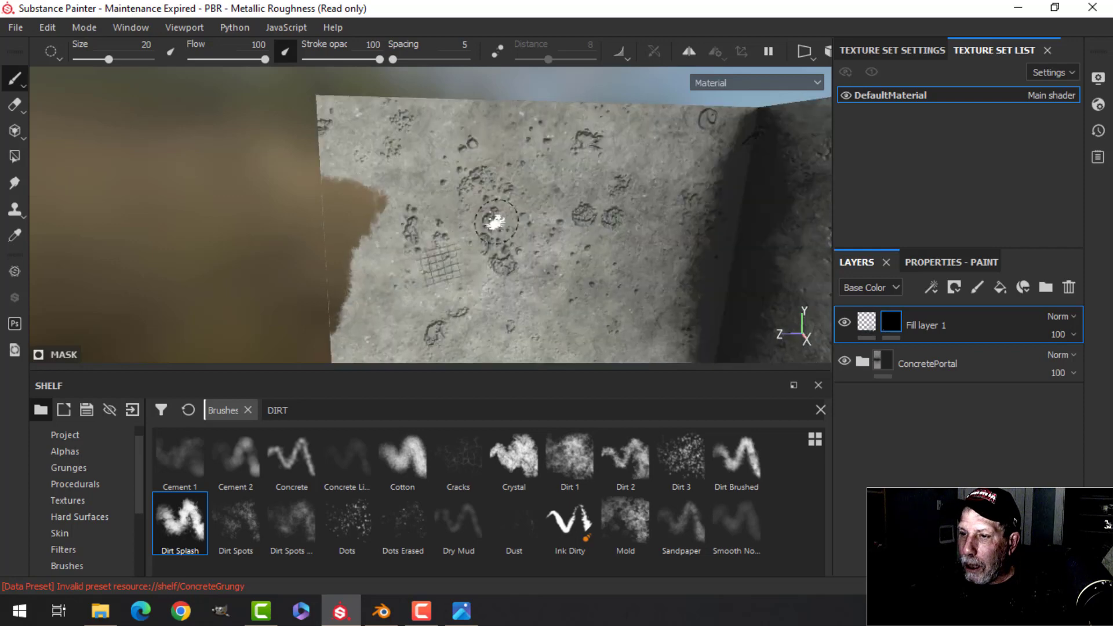
pyautogui.moveTo(496, 221)
pyautogui.keyDown('alt'); pyautogui.mouseDown()
pyautogui.moveTo(487, 242)
pyautogui.moveTo(552, 246)
pyautogui.mouseUp(); pyautogui.keyUp('alt')
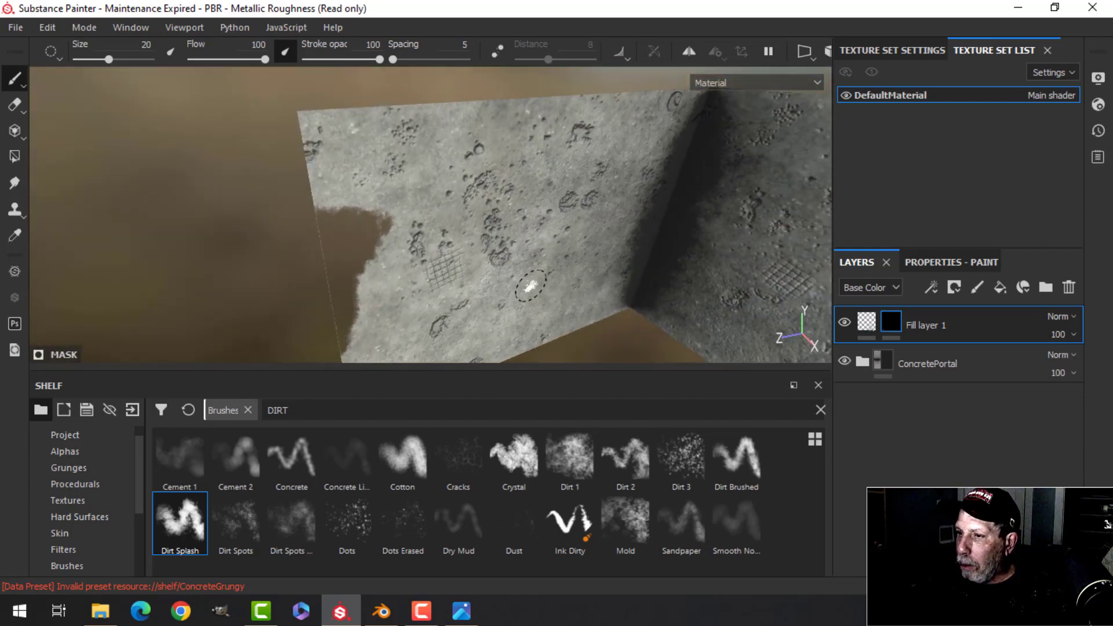
pyautogui.keyDown('alt'); pyautogui.moveTo(531, 285); pyautogui.dragTo(533, 218); pyautogui.keyUp('alt')
pyautogui.click(888, 331)
pyautogui.click(924, 263)
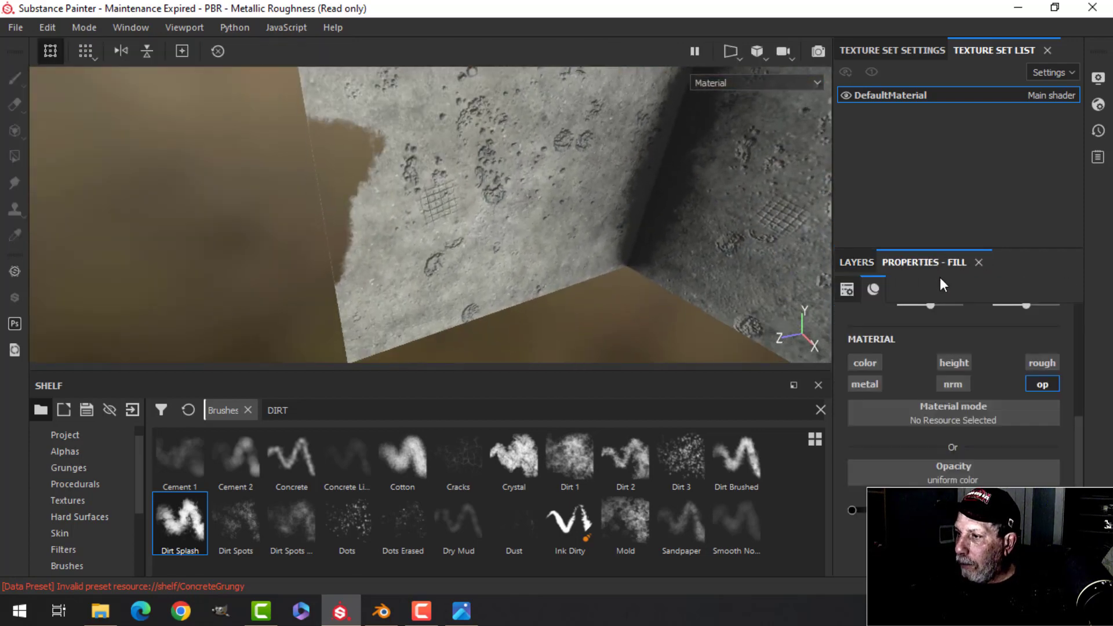
pyautogui.click(947, 360)
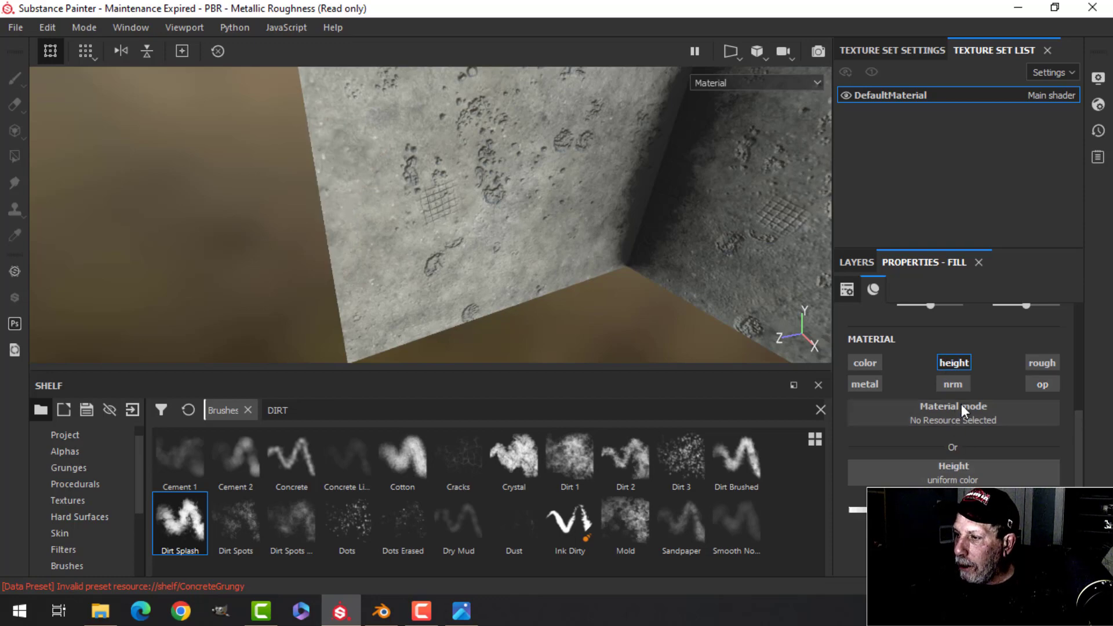
pyautogui.click(1042, 383)
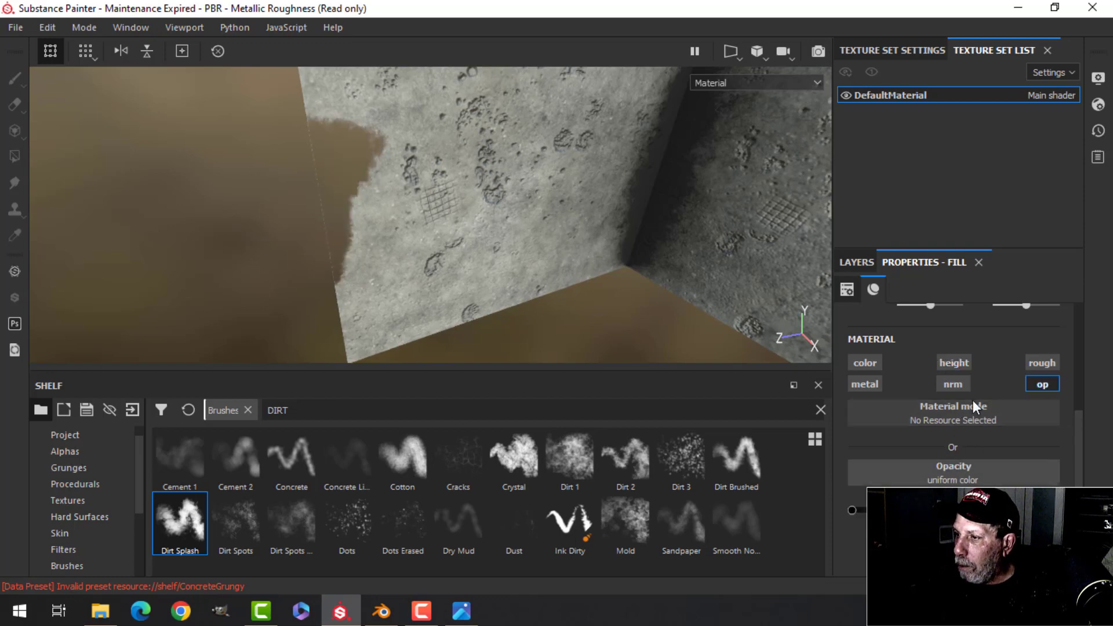
pyautogui.click(954, 363)
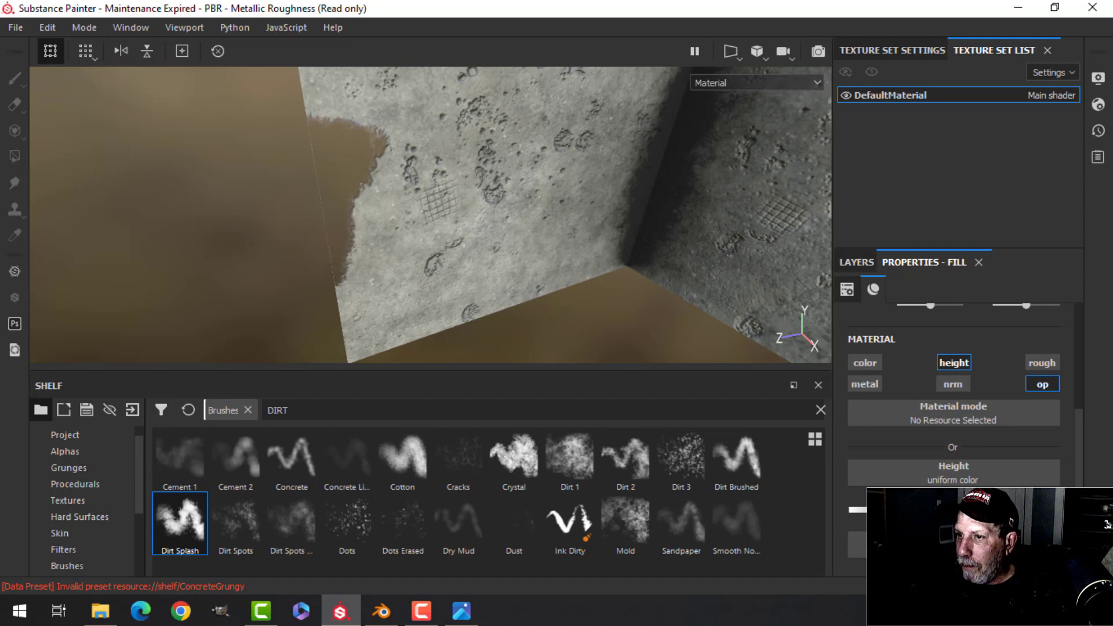
pyautogui.keyDown('alt'); pyautogui.moveTo(580, 325); pyautogui.dragTo(779, 351); pyautogui.keyUp('alt')
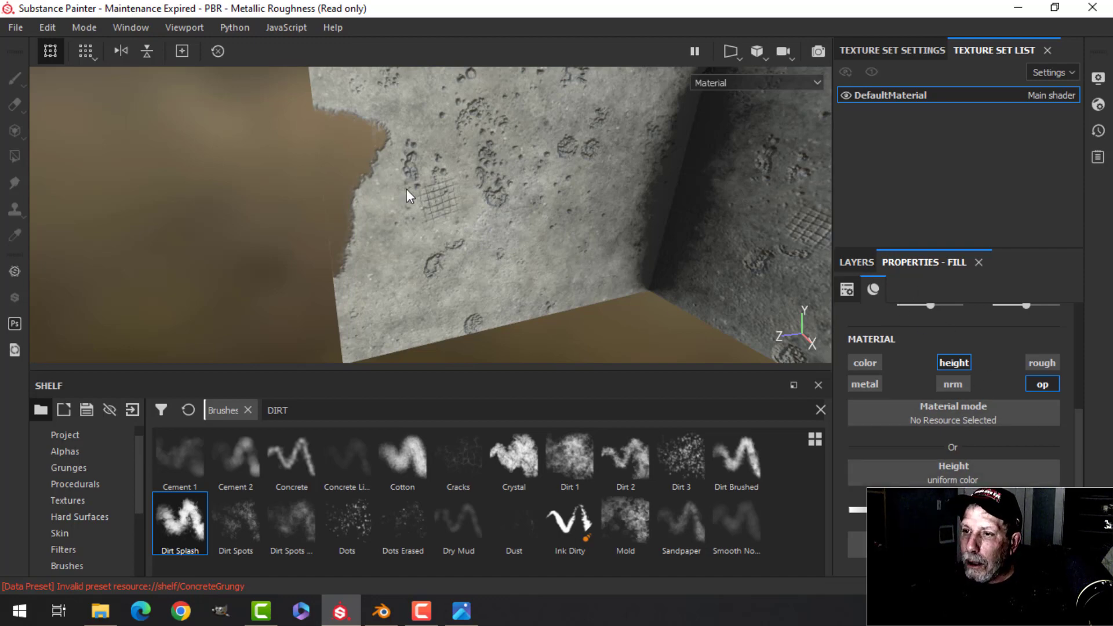
# Step: Add a new paint layer, choose the Dirt Splash brush, and review its paint properties
pyautogui.click(857, 262)
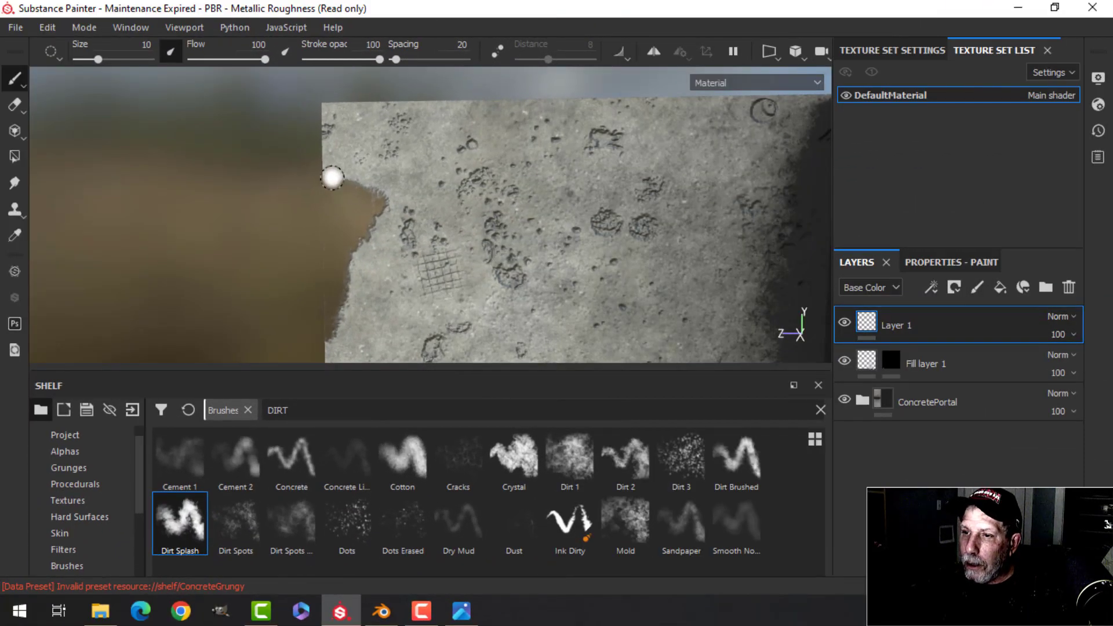
pyautogui.click(168, 529)
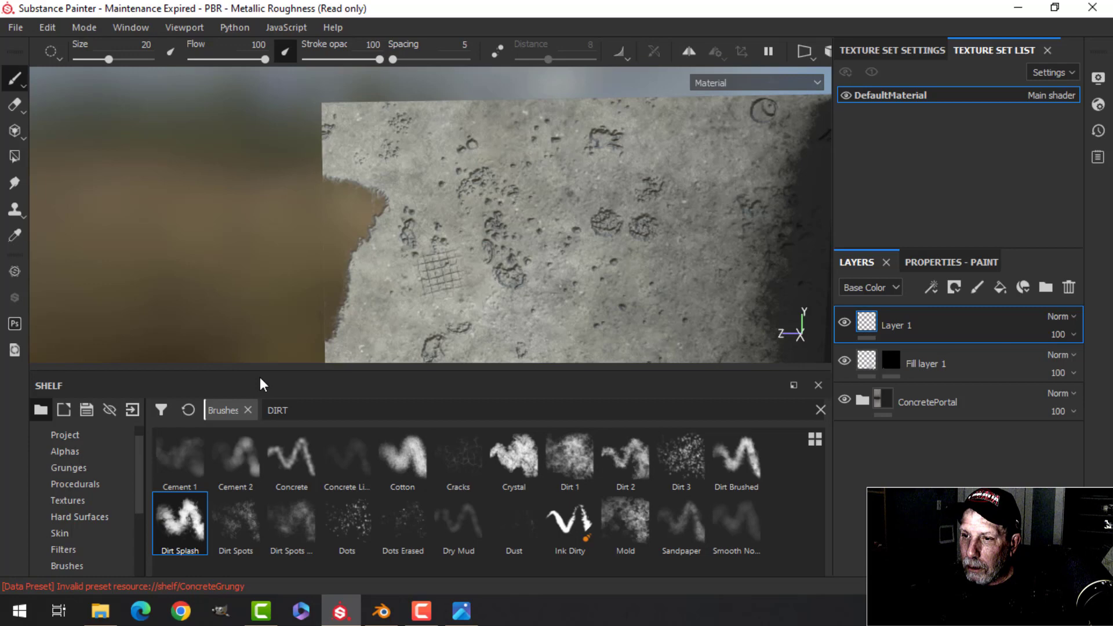
pyautogui.click(964, 262)
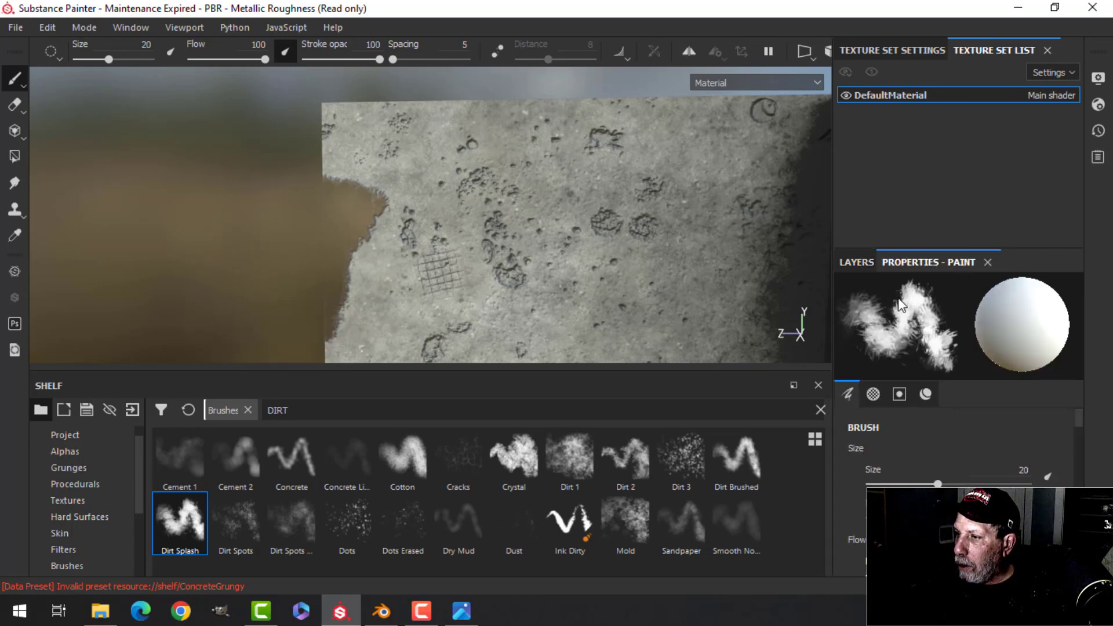
pyautogui.scroll(-5, 950, 452)
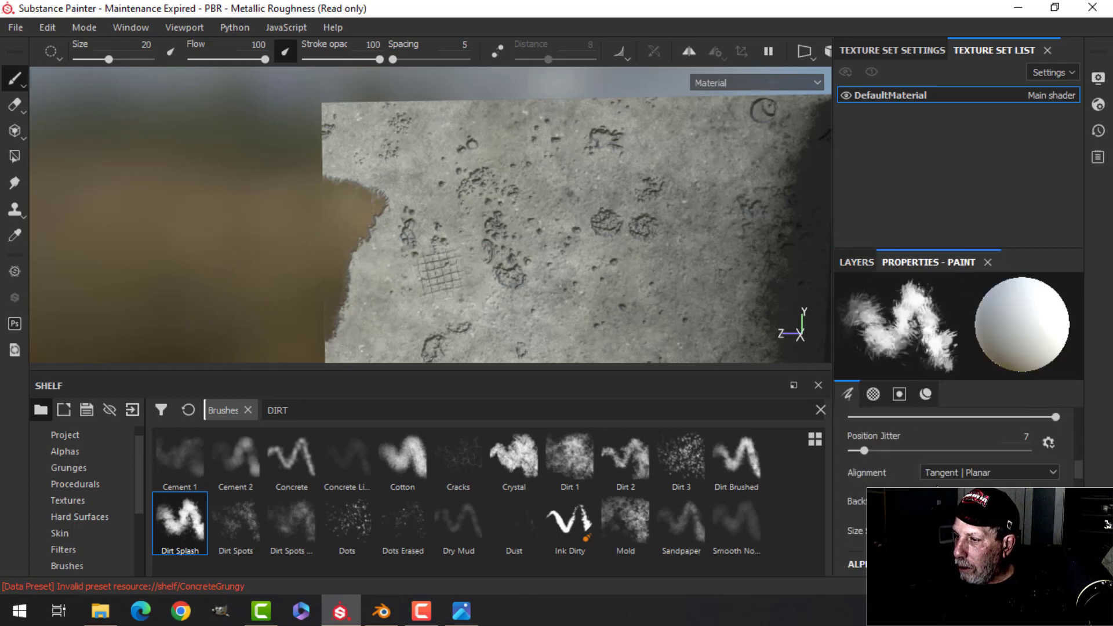
pyautogui.scroll(5, 951, 453)
pyautogui.click(858, 262)
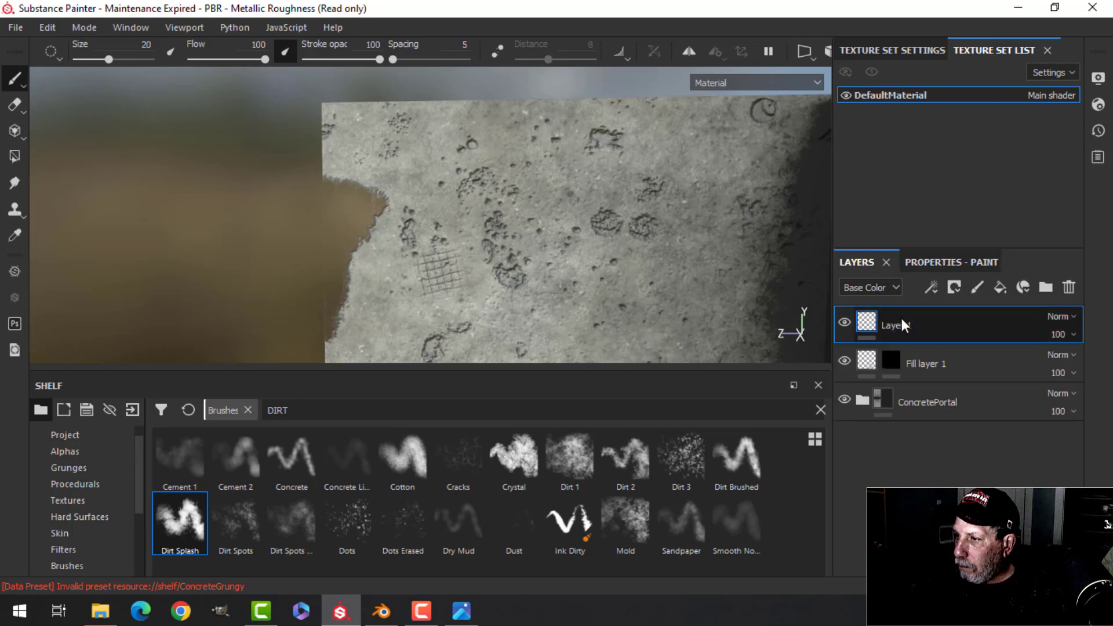
pyautogui.click(951, 262)
pyautogui.click(899, 394)
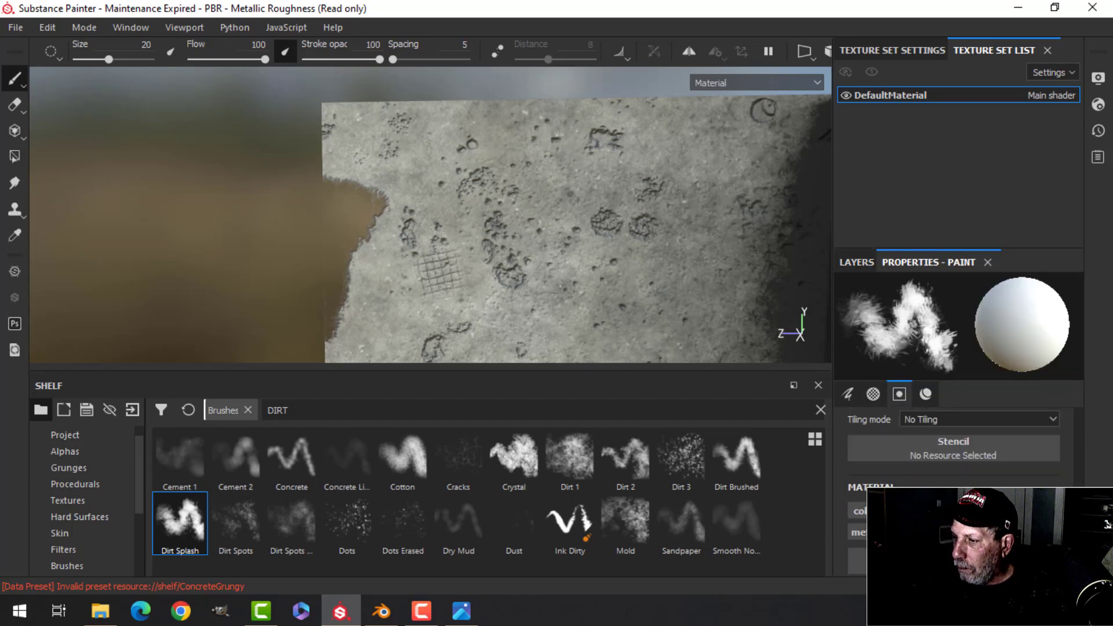
pyautogui.click(925, 393)
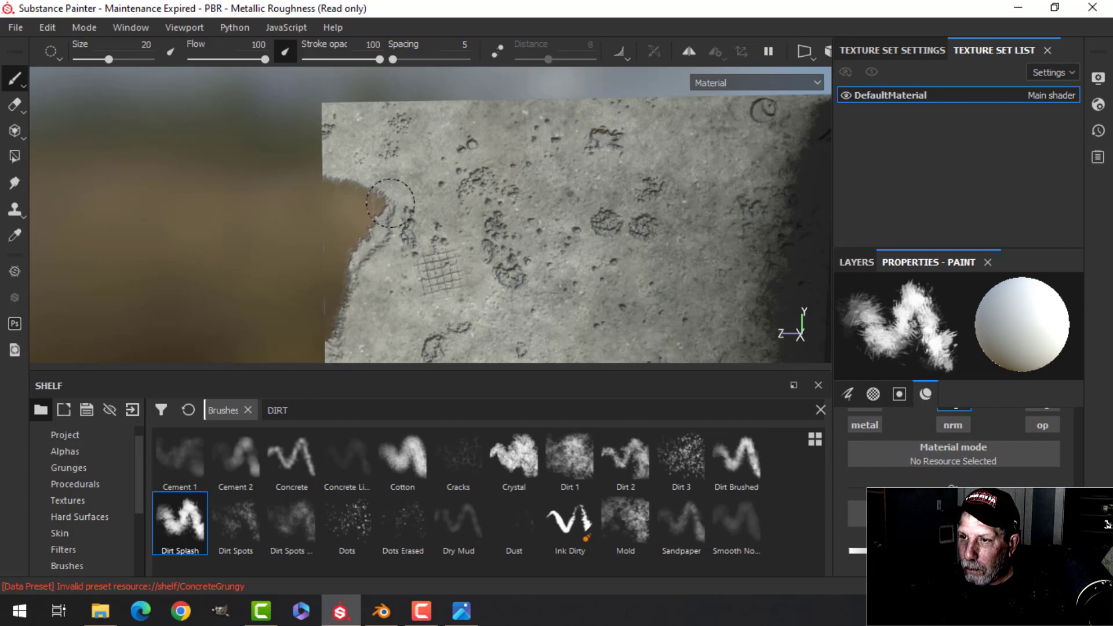
# Step: Paint dark Dirt Splash strokes extending the hole up the wall's left edge toward the top
pyautogui.moveTo(390, 203); pyautogui.dragTo(444, 124, button='middle')
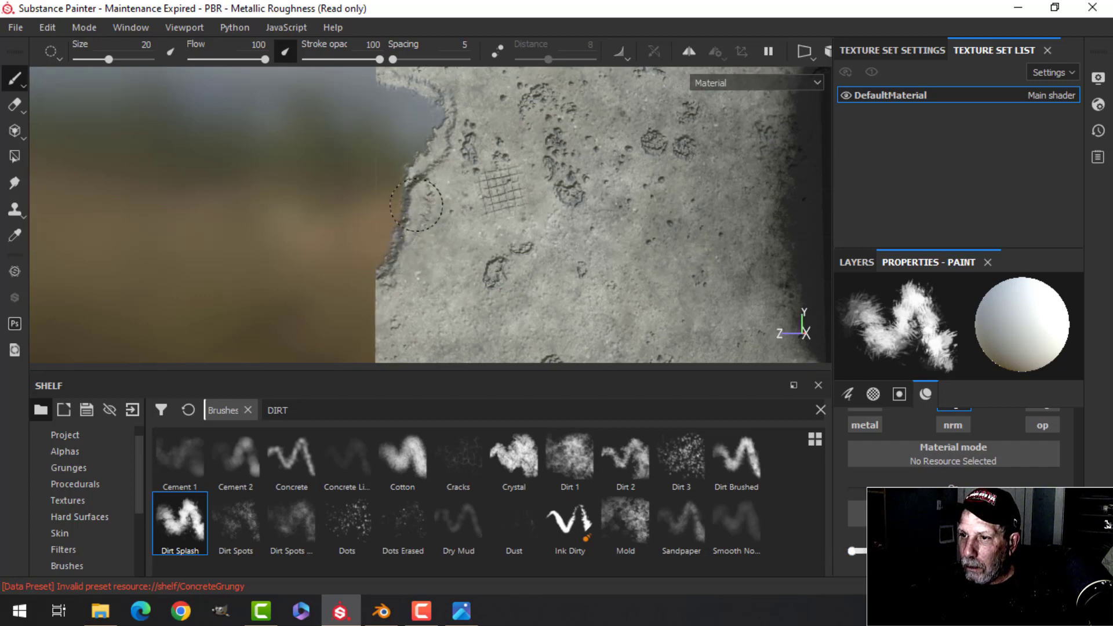
pyautogui.moveTo(416, 205)
pyautogui.mouseDown()
pyautogui.moveTo(458, 131)
pyautogui.moveTo(447, 99)
pyautogui.moveTo(400, 86)
pyautogui.mouseUp()
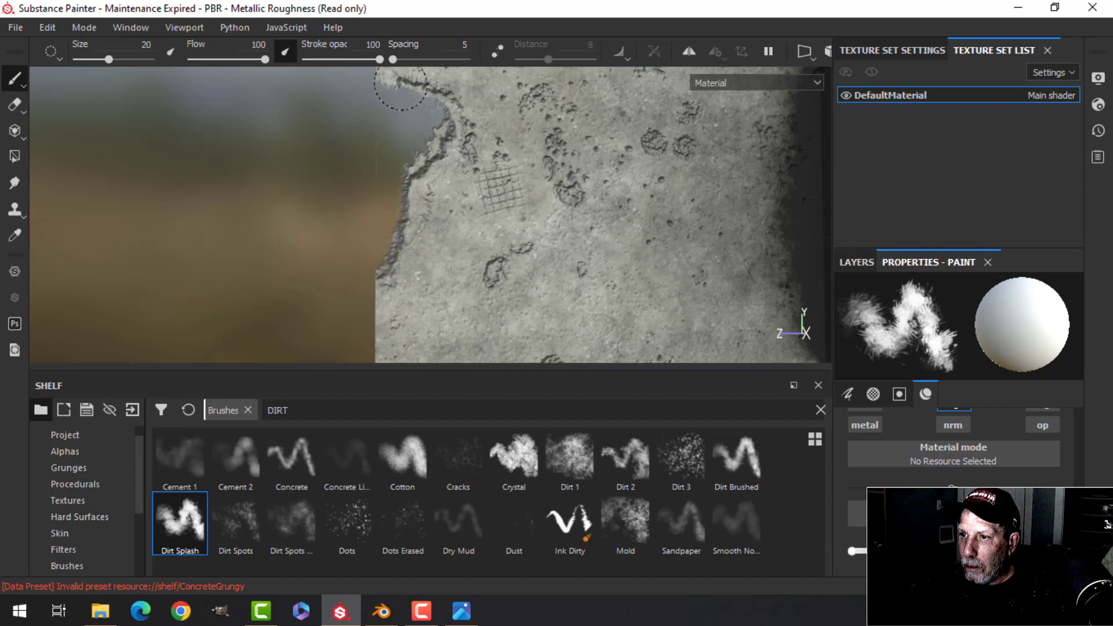
pyautogui.moveTo(417, 250)
pyautogui.keyDown('alt'); pyautogui.mouseDown()
pyautogui.moveTo(504, 238)
pyautogui.moveTo(469, 223)
pyautogui.moveTo(406, 238)
pyautogui.mouseUp(); pyautogui.keyUp('alt')
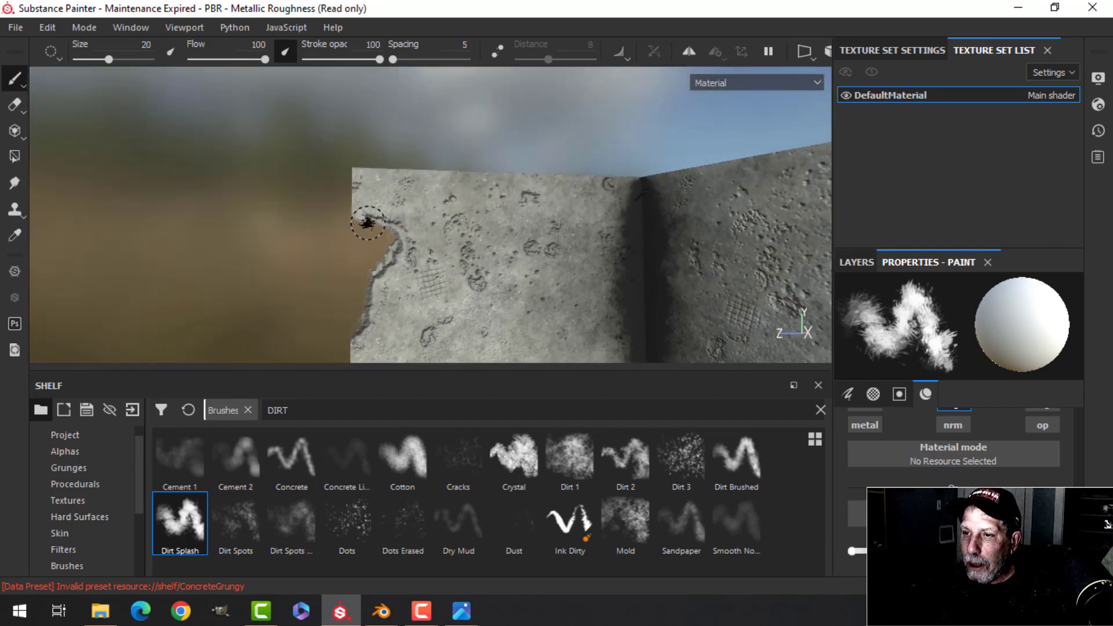
pyautogui.moveTo(373, 219)
pyautogui.keyDown('alt'); pyautogui.mouseDown()
pyautogui.moveTo(521, 249)
pyautogui.moveTo(459, 197)
pyautogui.moveTo(446, 214)
pyautogui.mouseUp(); pyautogui.keyUp('alt')
pyautogui.scroll(5, 435, 235)
pyautogui.scroll(-5, 435, 235)
pyautogui.keyDown('alt'); pyautogui.moveTo(464, 267); pyautogui.dragTo(458, 293); pyautogui.keyUp('alt')
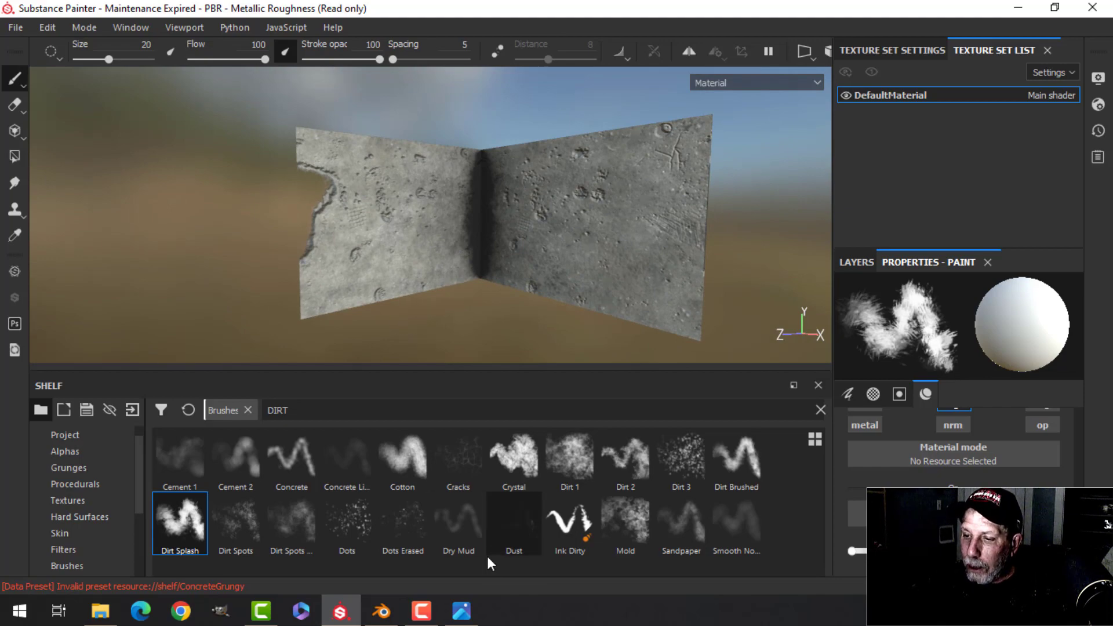